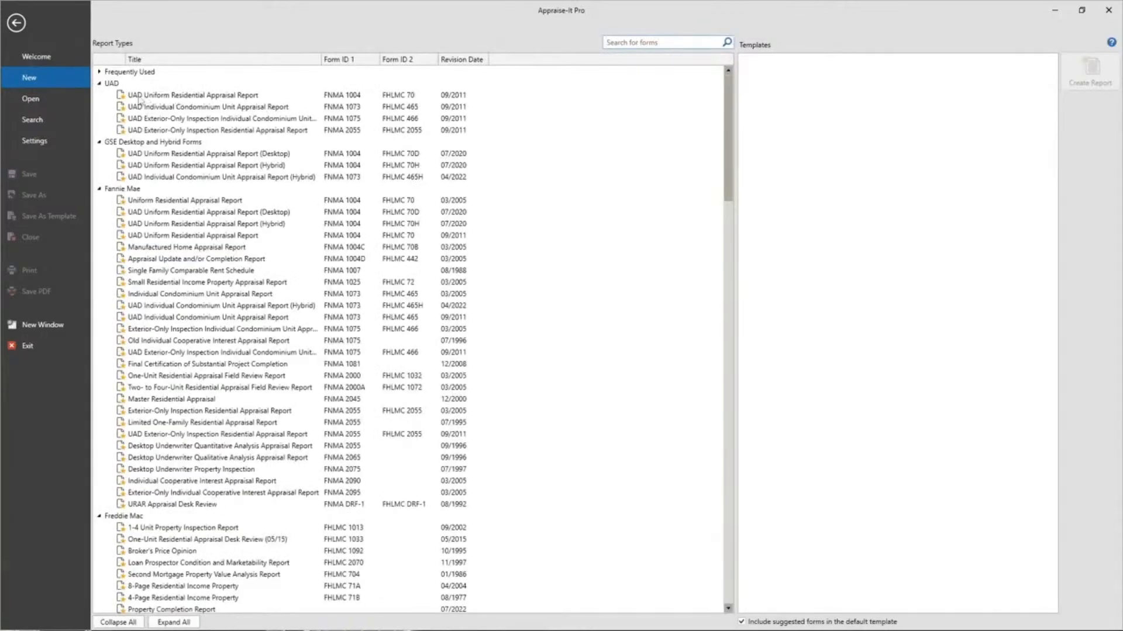
# - Create a new UAD Uniform Residential Appraisal Report, form FNMA 1004, from the frequently used report types
pyautogui.click(99, 72)
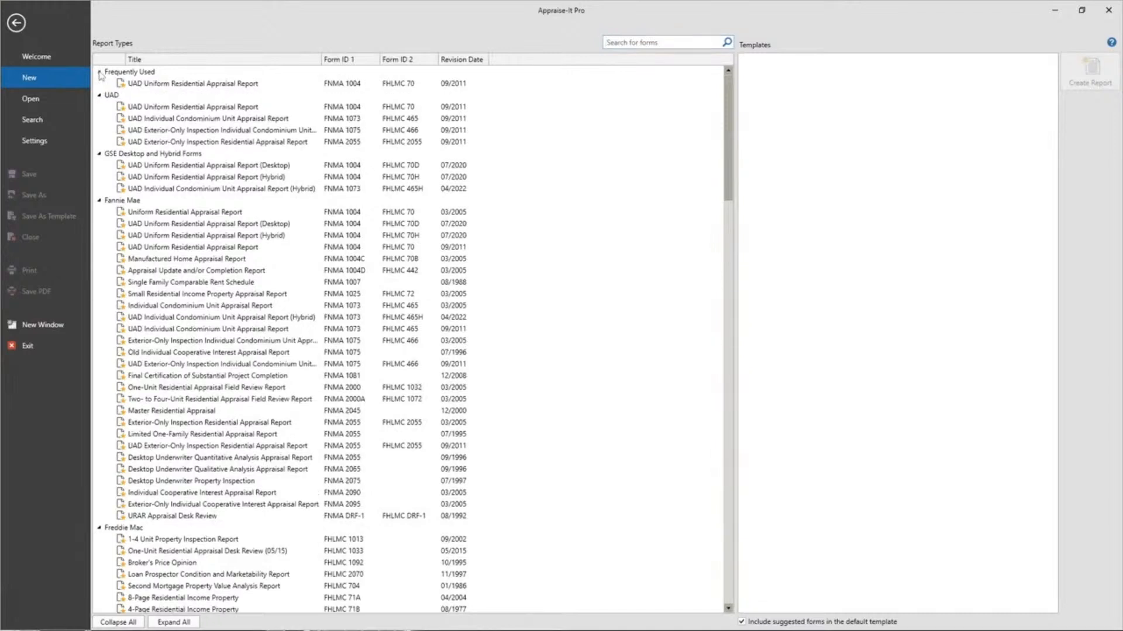
pyautogui.click(239, 83)
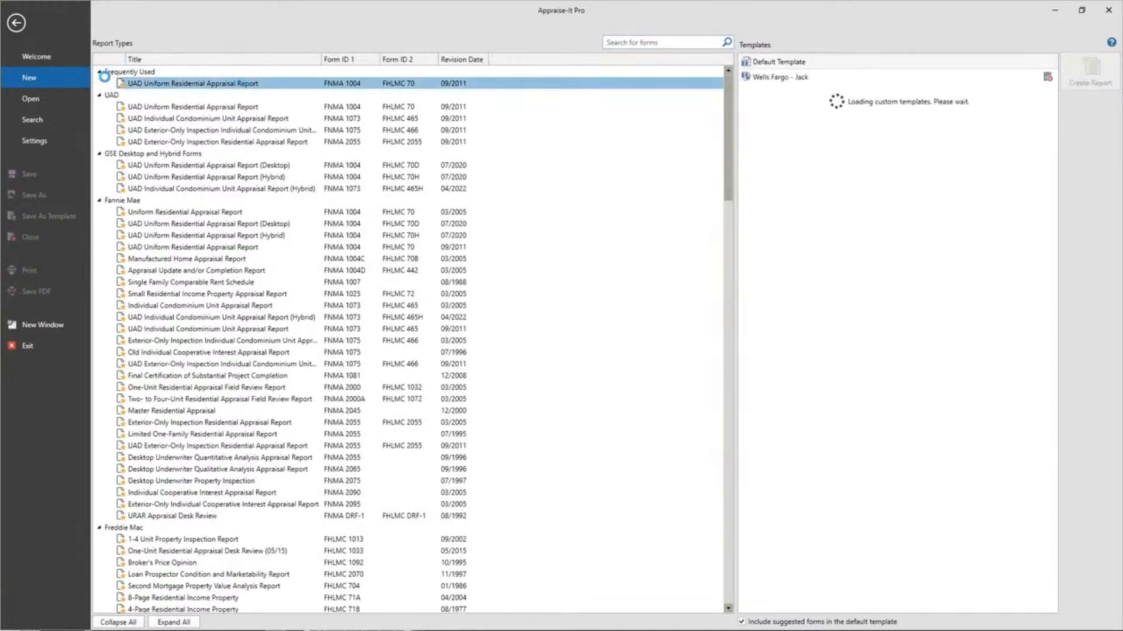
pyautogui.doubleClick(231, 85)
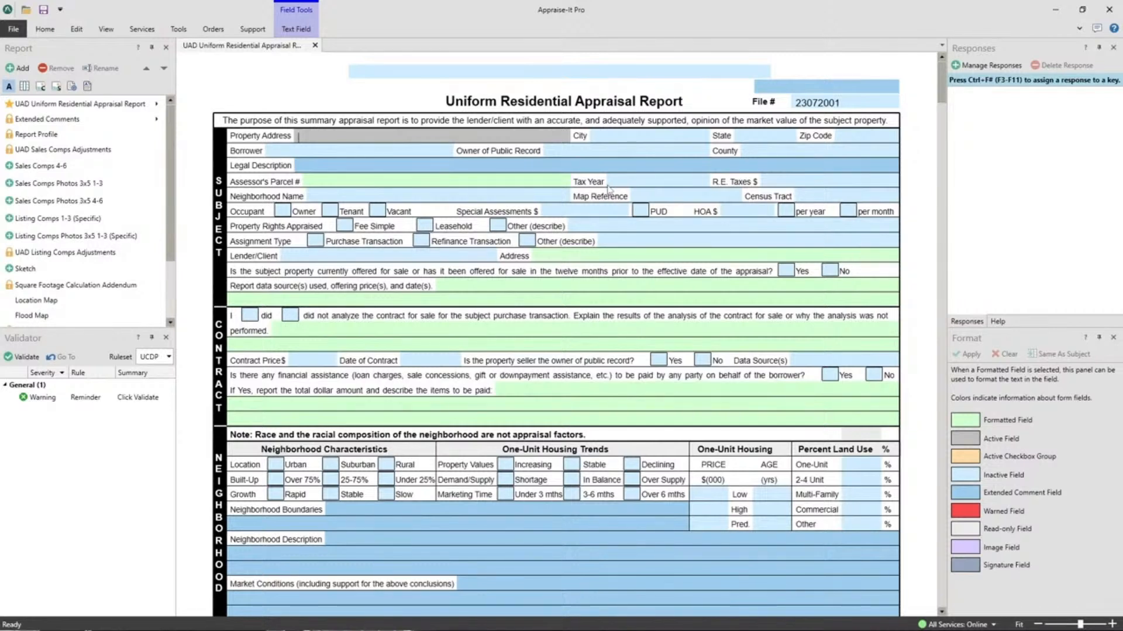
# - Fill the subject's City field with "Charlotte Charlotte Charlotte" and select the financial assistance description field in the Contract section
pyautogui.click(624, 139)
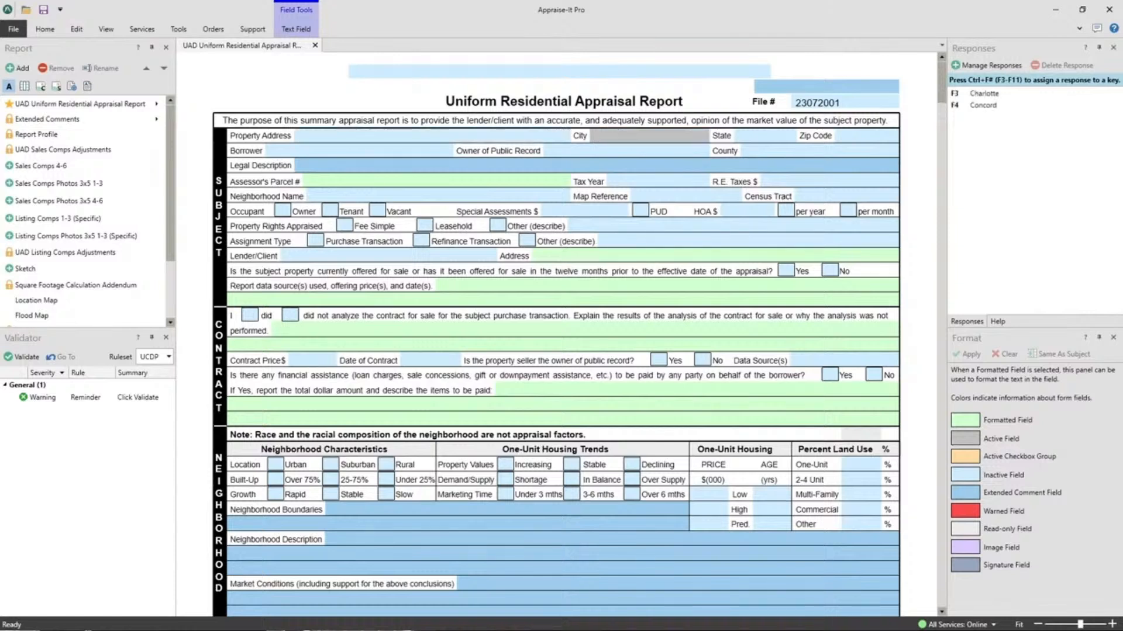
pyautogui.press('F3')
pyautogui.write('Charlotte Charlott')
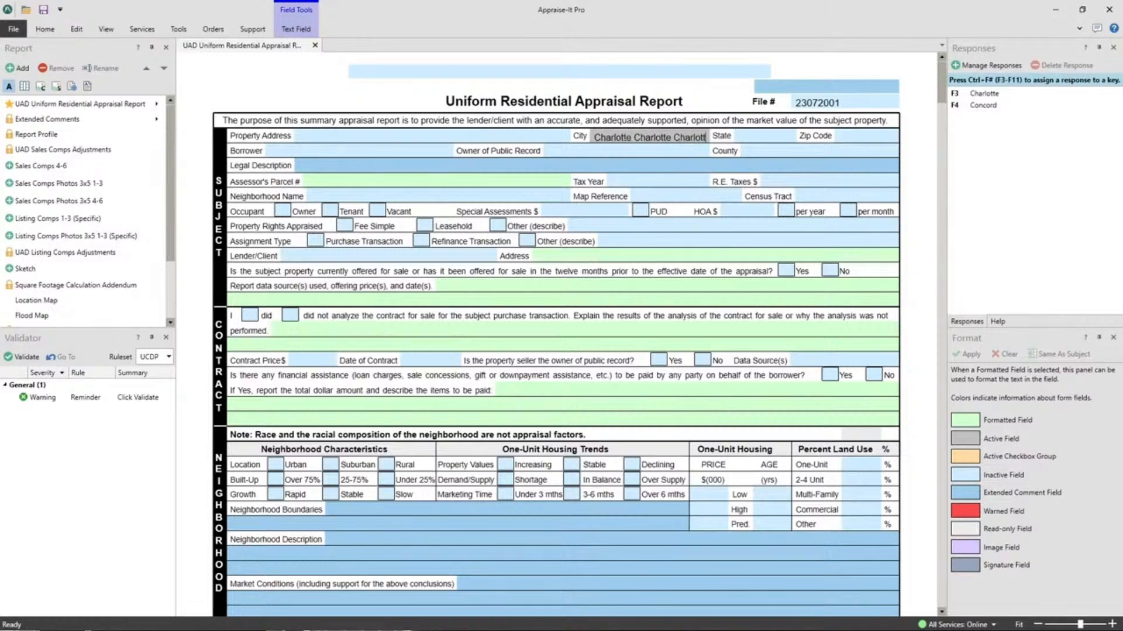
pyautogui.write('e')
pyautogui.write('Charl')
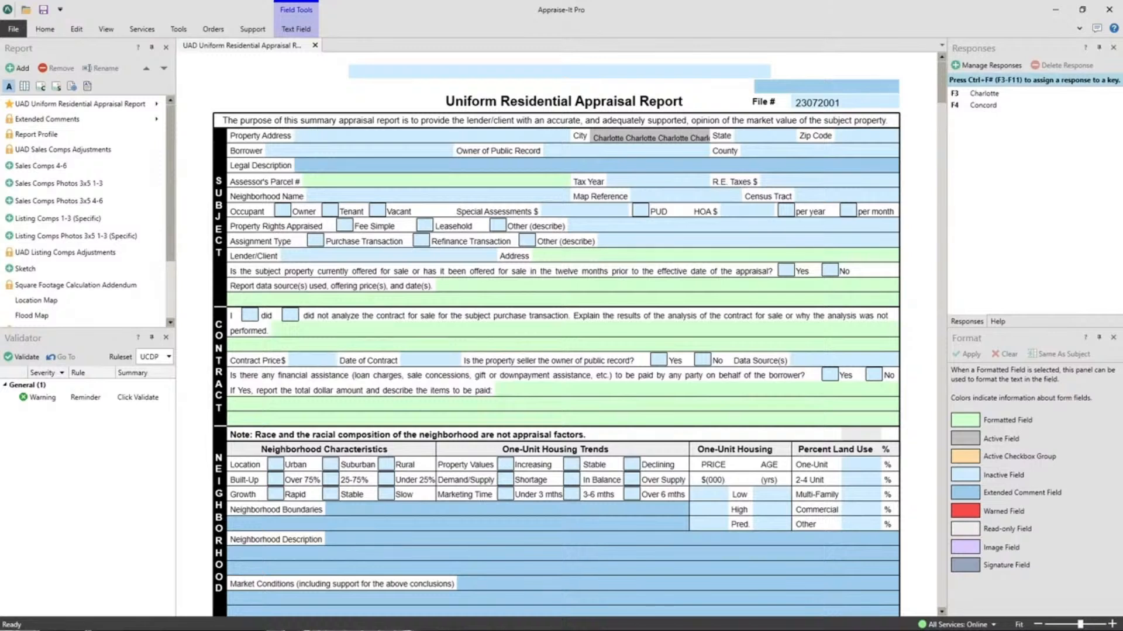
pyautogui.press('BackSpace')
pyautogui.press('BackSpace')
pyautogui.press('BackSpace')
pyautogui.press('BackSpace')
pyautogui.press('BackSpace')
pyautogui.click(612, 397)
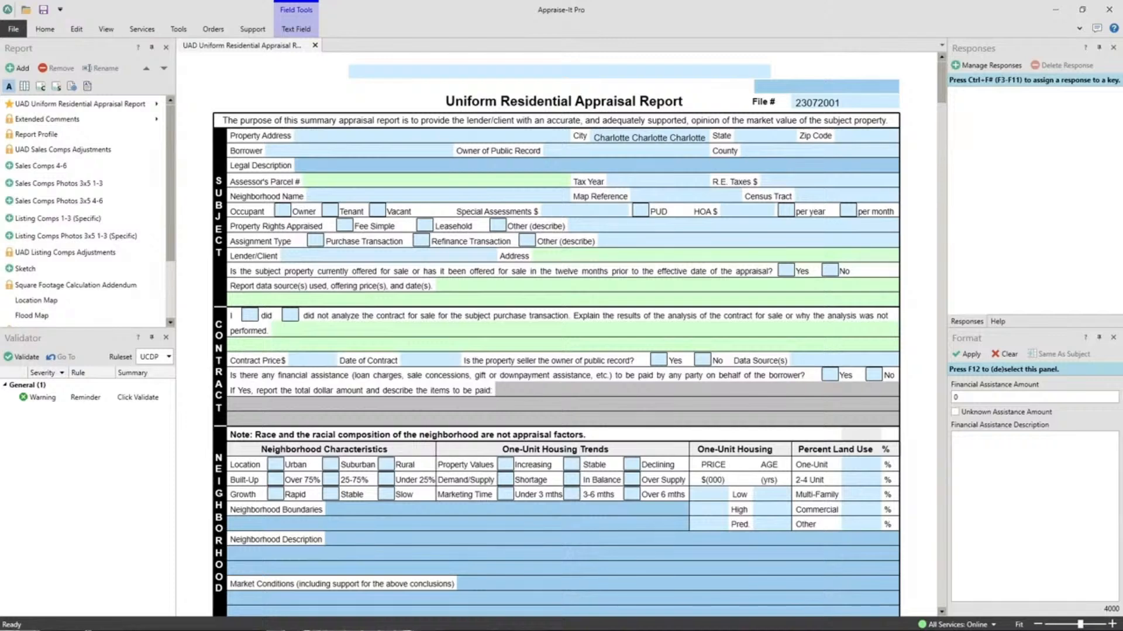
# - Try switching the command ribbon between its expanded and collapsed display
pyautogui.click(1078, 29)
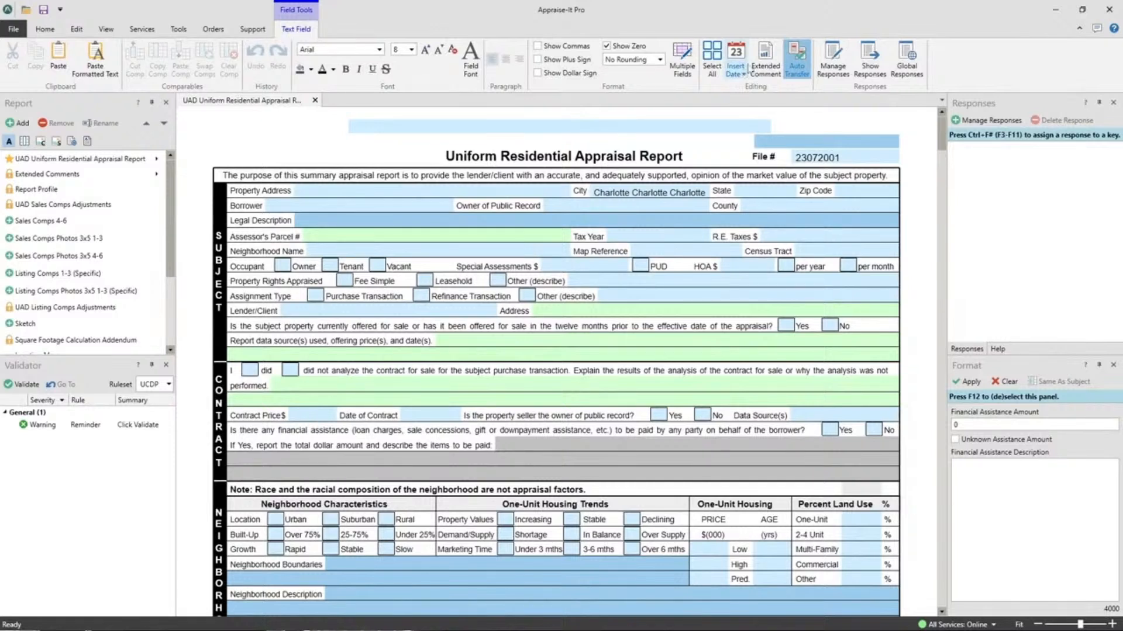
pyautogui.click(1078, 29)
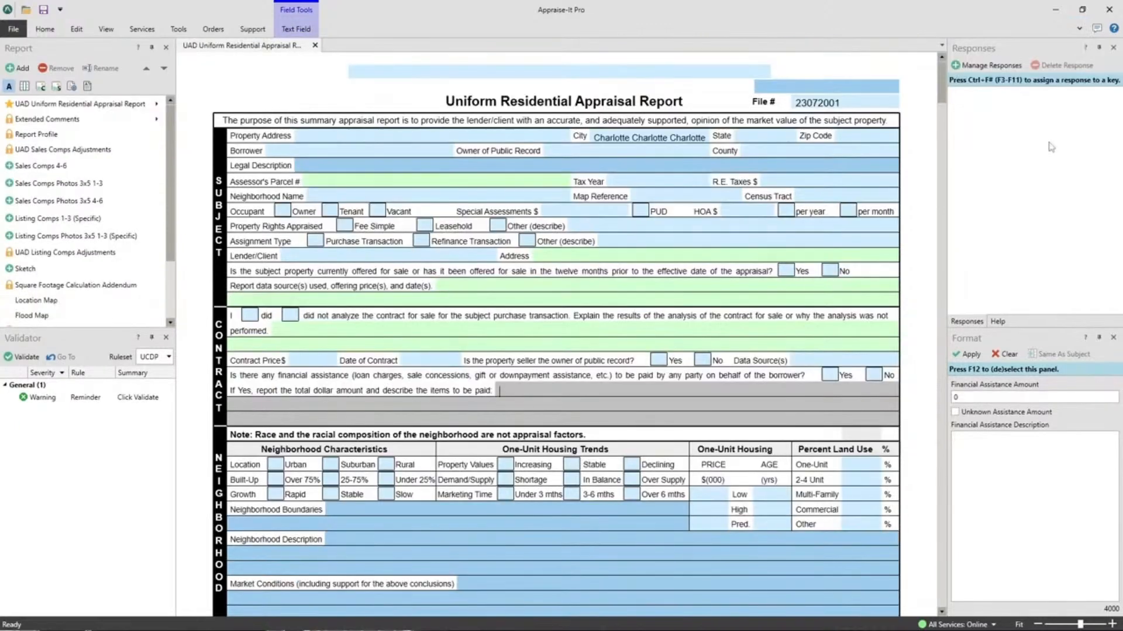
pyautogui.click(180, 31)
pyautogui.click(180, 31)
pyautogui.click(1079, 28)
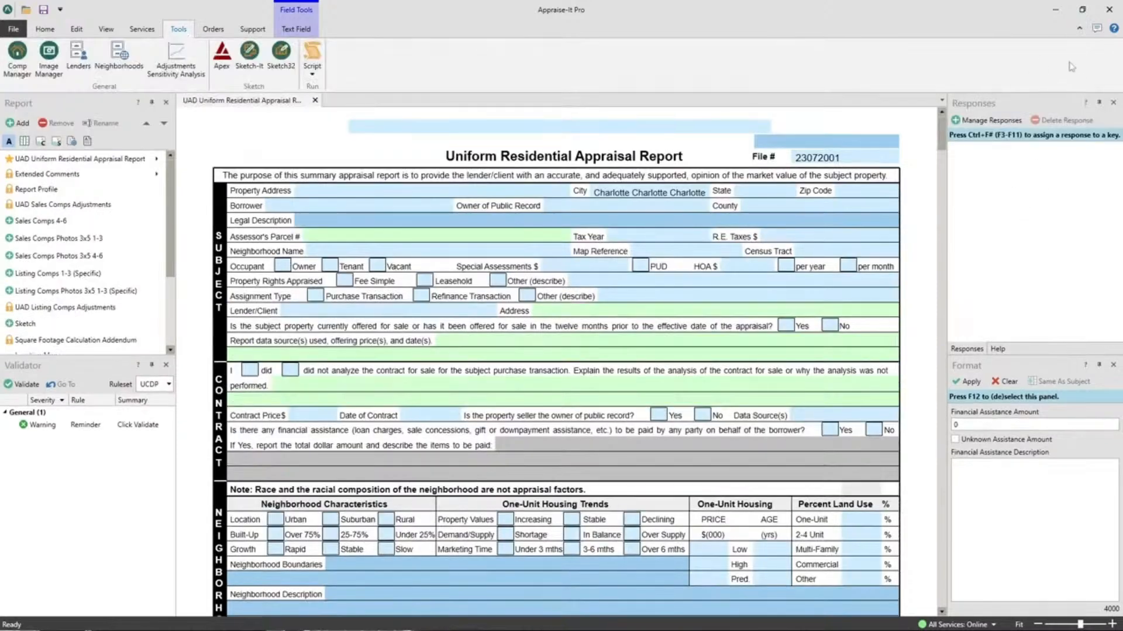
pyautogui.click(1079, 28)
pyautogui.click(1079, 28)
pyautogui.doubleClick(45, 30)
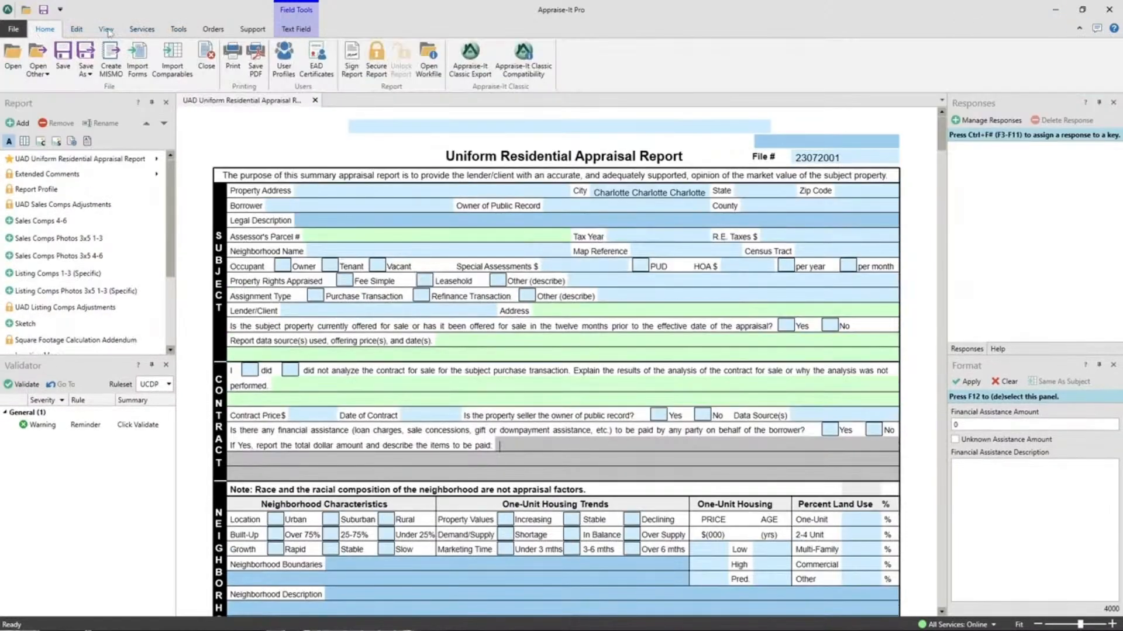
# - Review the options for importing forms from a previous report and close the dialog without importing
pyautogui.click(106, 29)
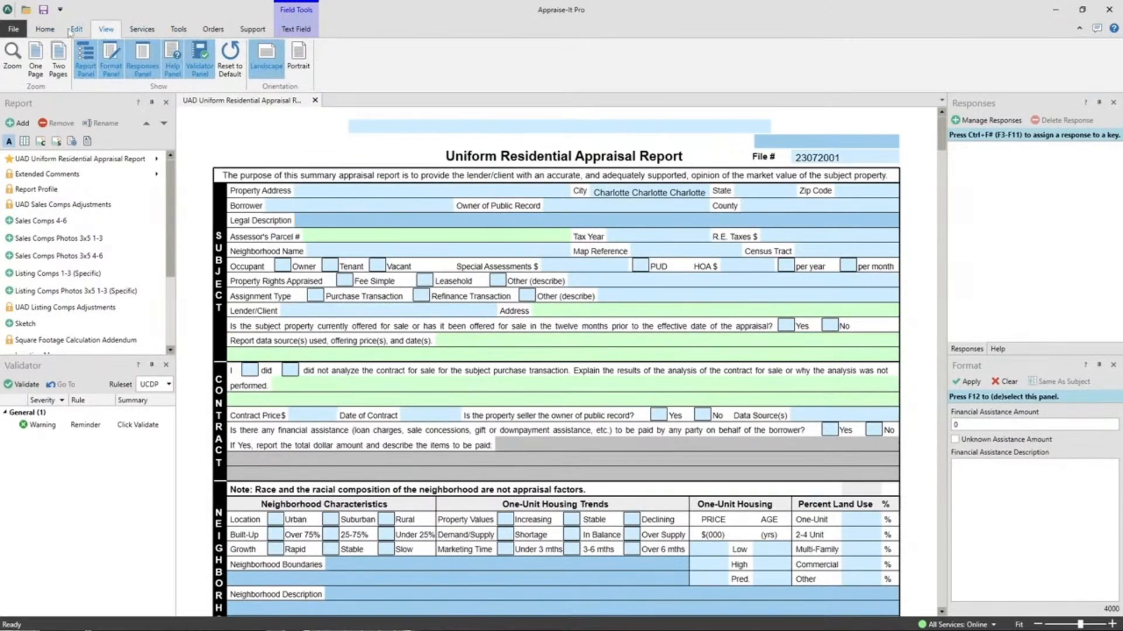
pyautogui.click(45, 29)
pyautogui.click(253, 29)
pyautogui.click(44, 30)
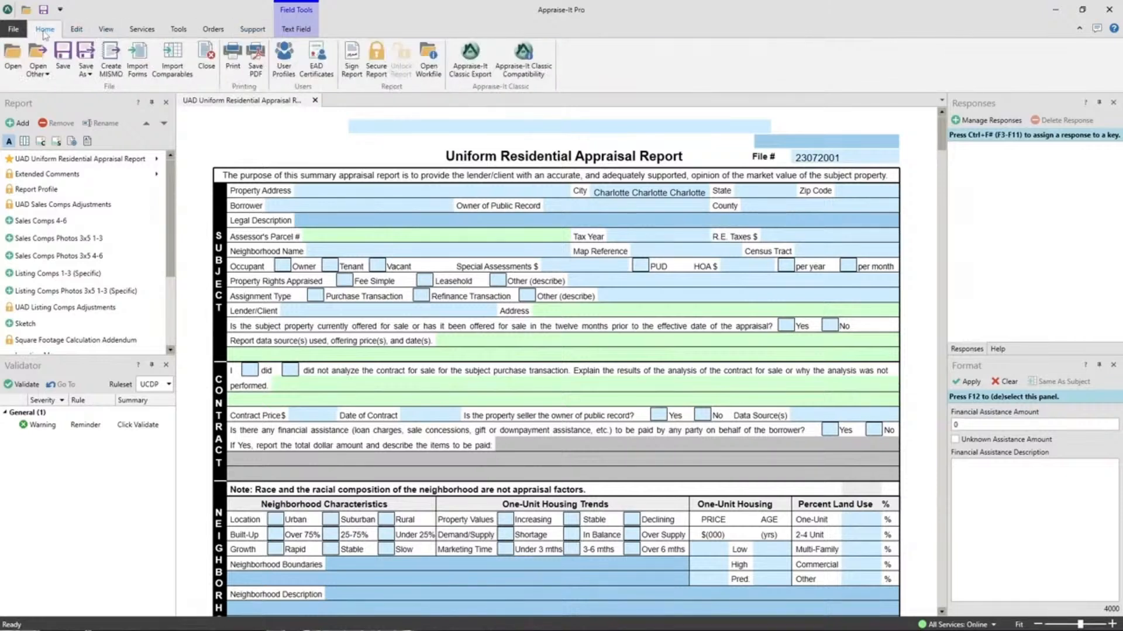
pyautogui.click(138, 70)
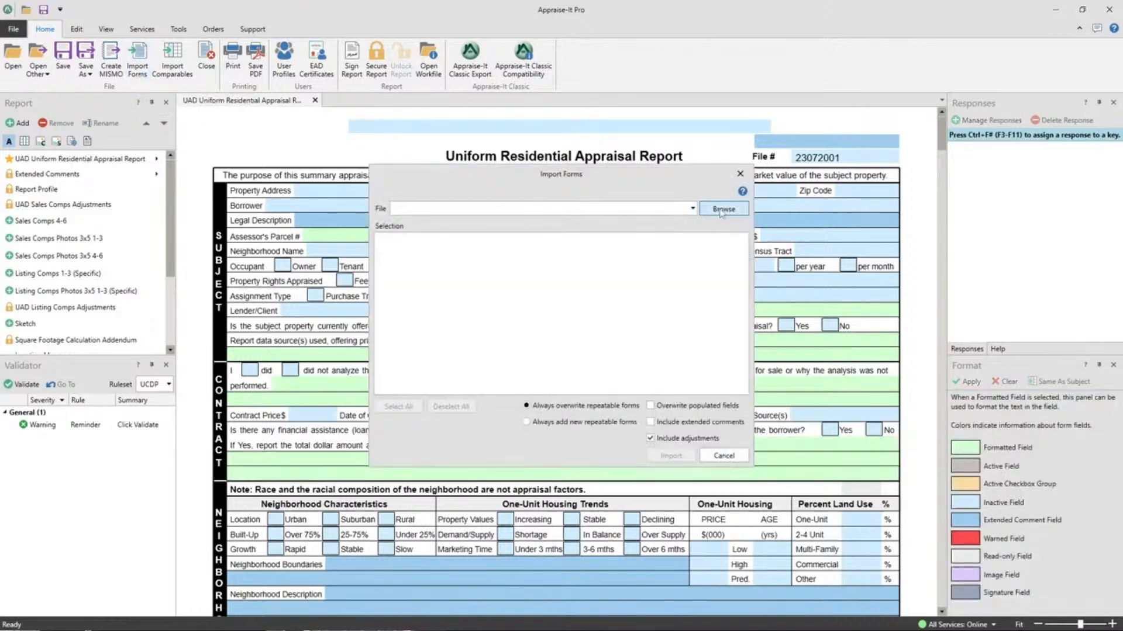
pyautogui.click(740, 173)
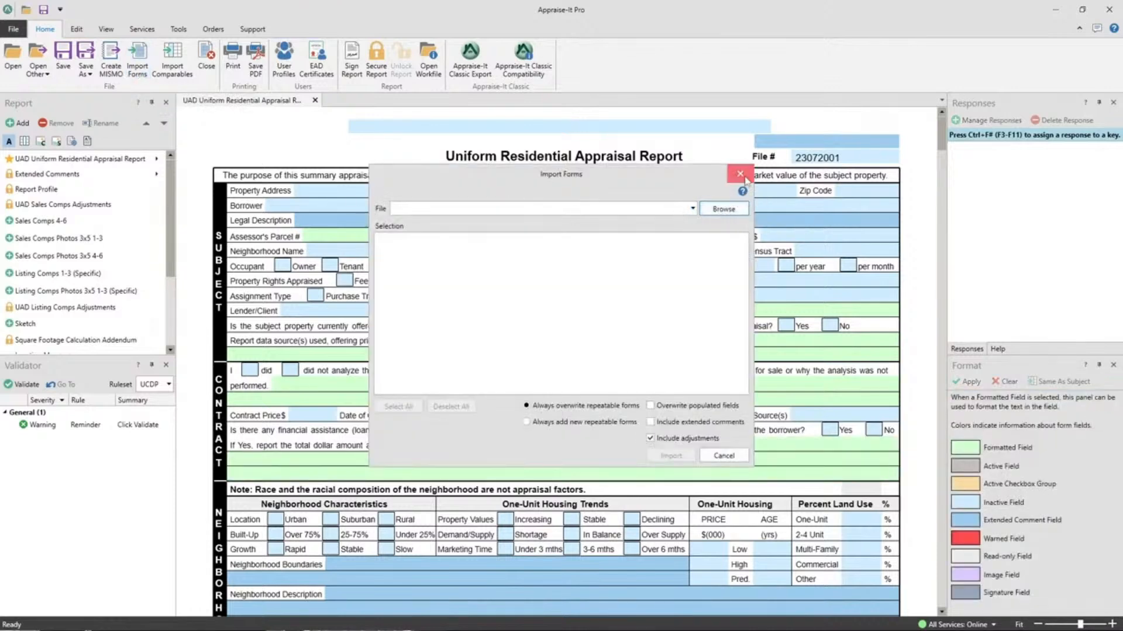
# - Look over the report search criteria and return to the open appraisal report
pyautogui.click(10, 31)
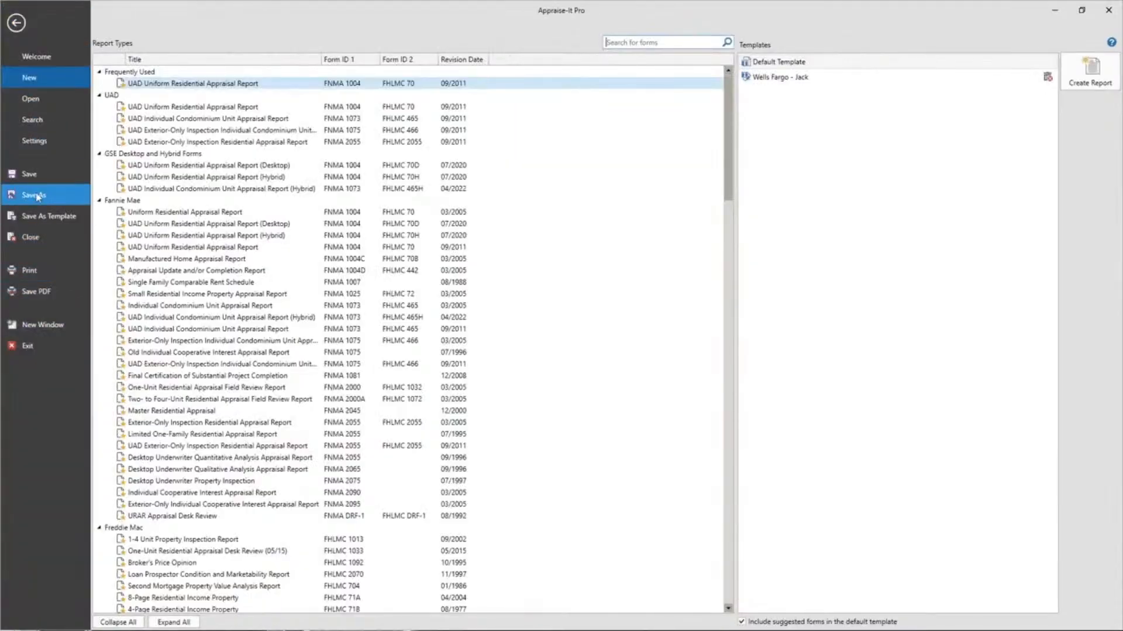
pyautogui.click(32, 119)
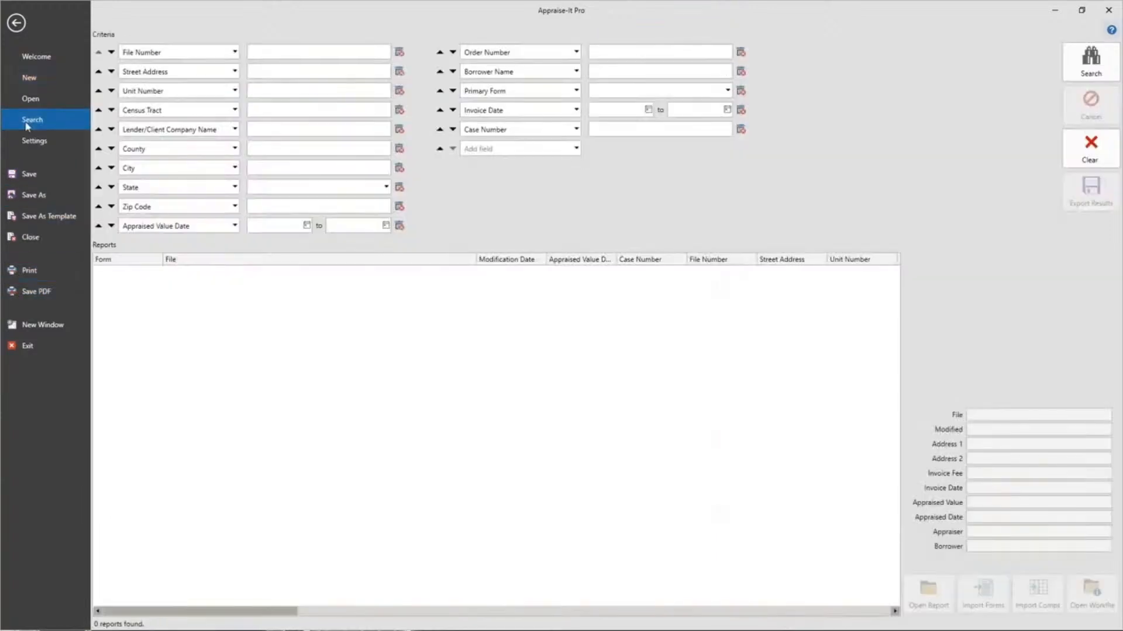
pyautogui.click(1107, 78)
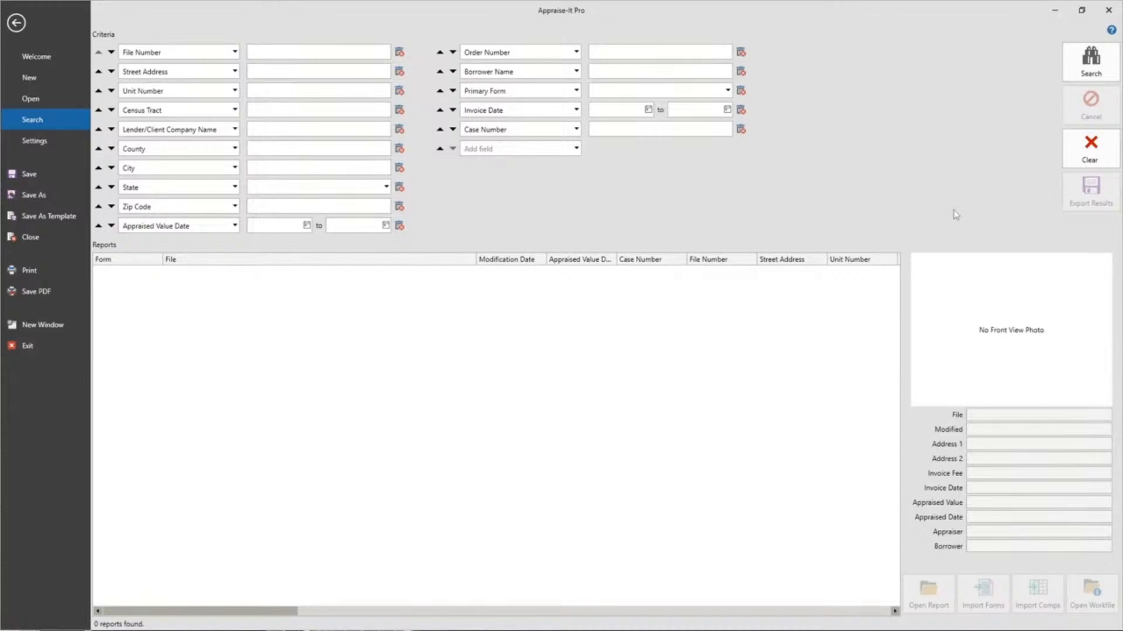
pyautogui.click(25, 23)
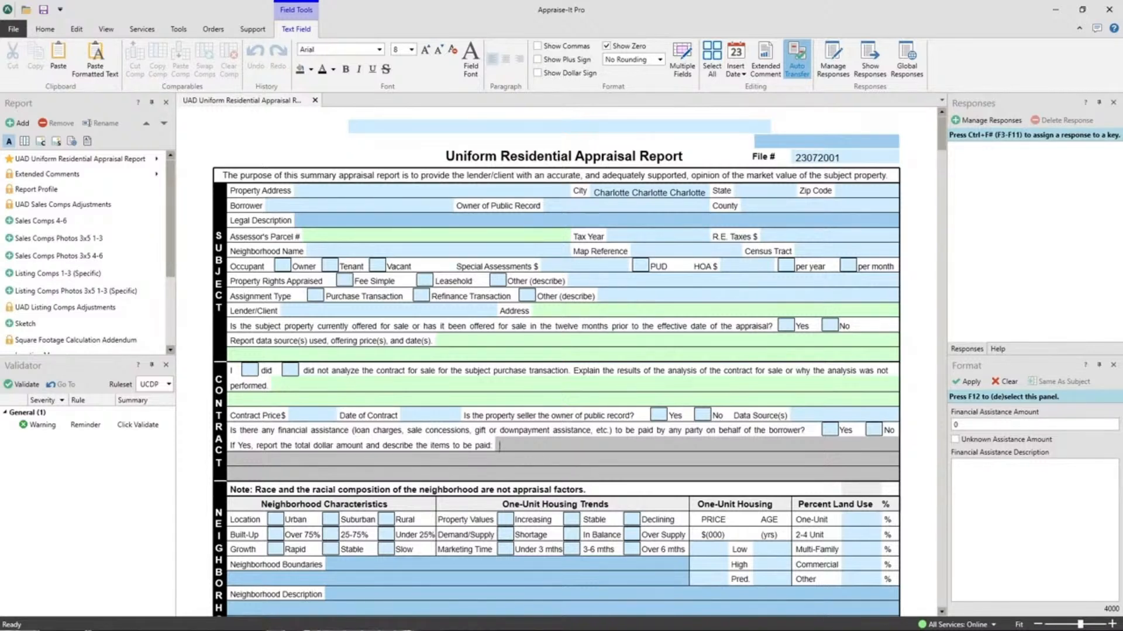
# - Shrink the program window from full screen so the photo files on the desktop are within reach
pyautogui.click(1082, 10)
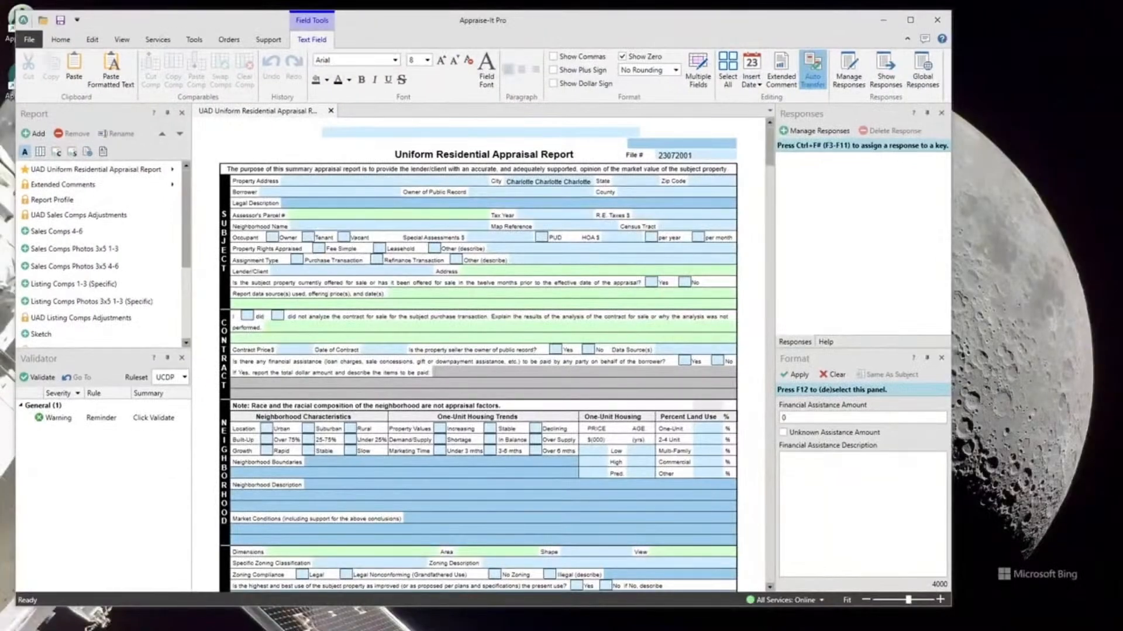
pyautogui.moveTo(1025, 124); pyautogui.dragTo(1050, 94)
pyautogui.click(1052, 214)
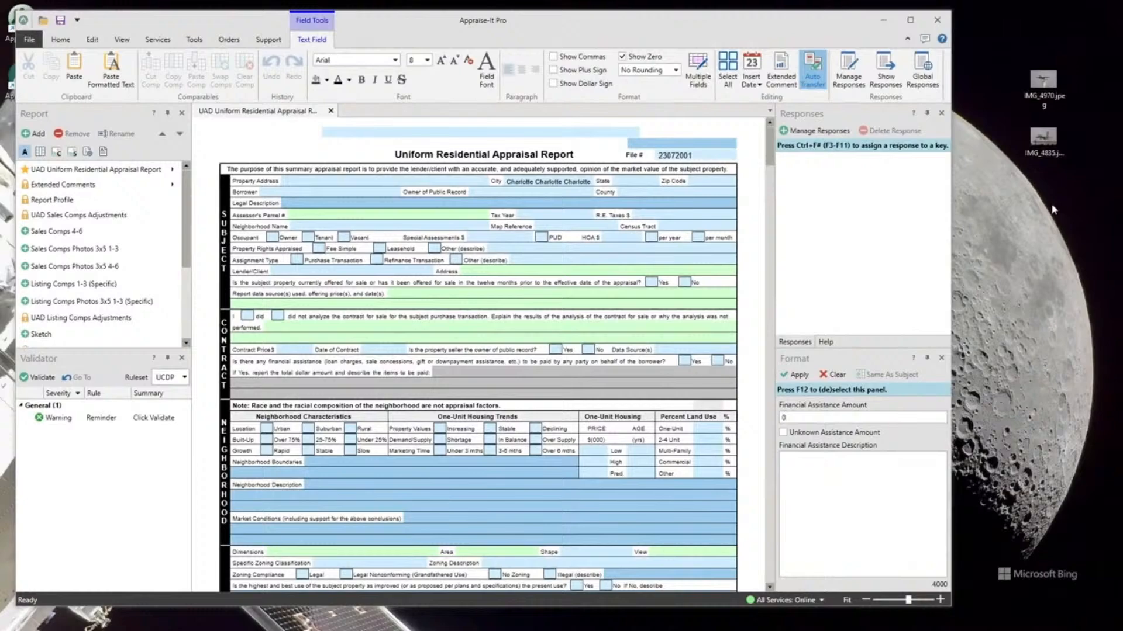
# - Preview the desktop photos IMG_4970.jpeg and IMG_4835.jpeg in the image viewer and close each one
pyautogui.doubleClick(1050, 103)
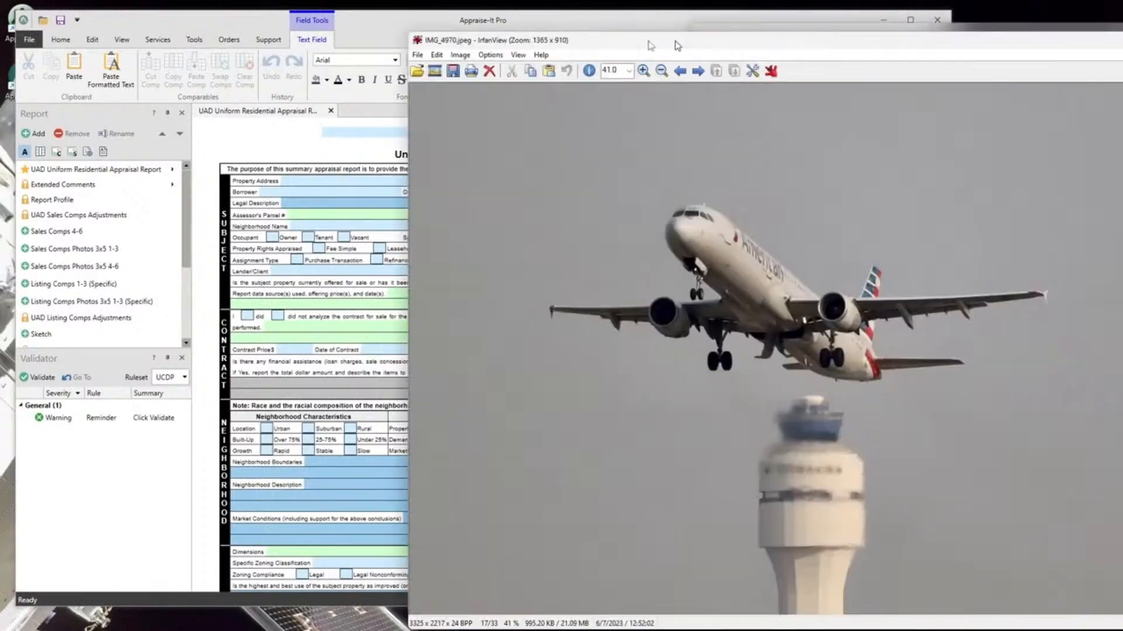
pyautogui.click(1017, 12)
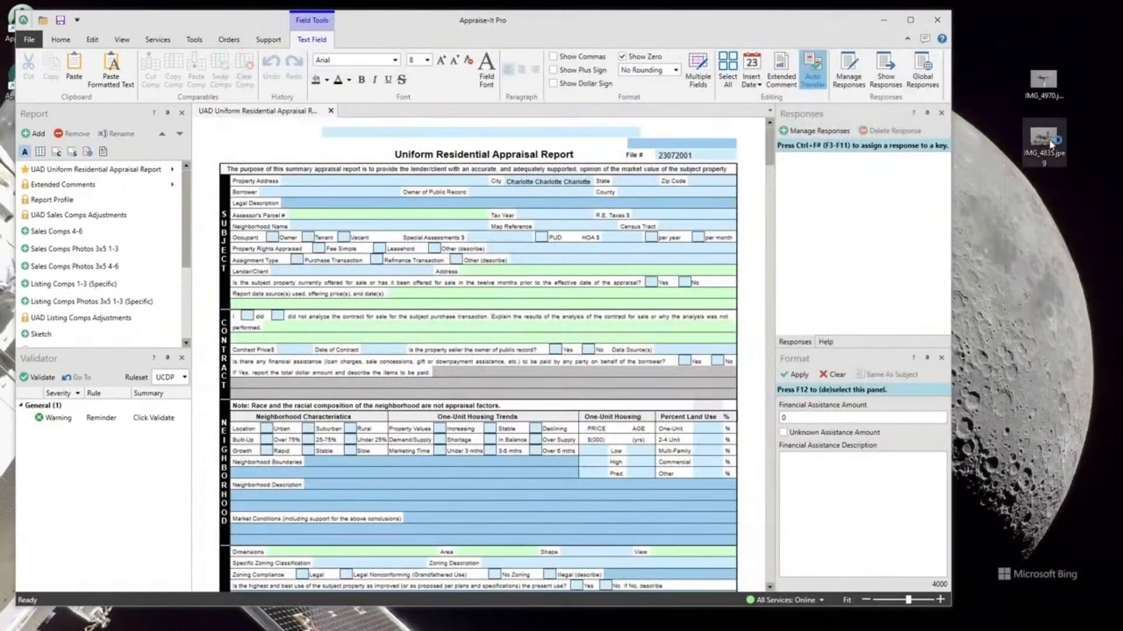
pyautogui.doubleClick(1043, 141)
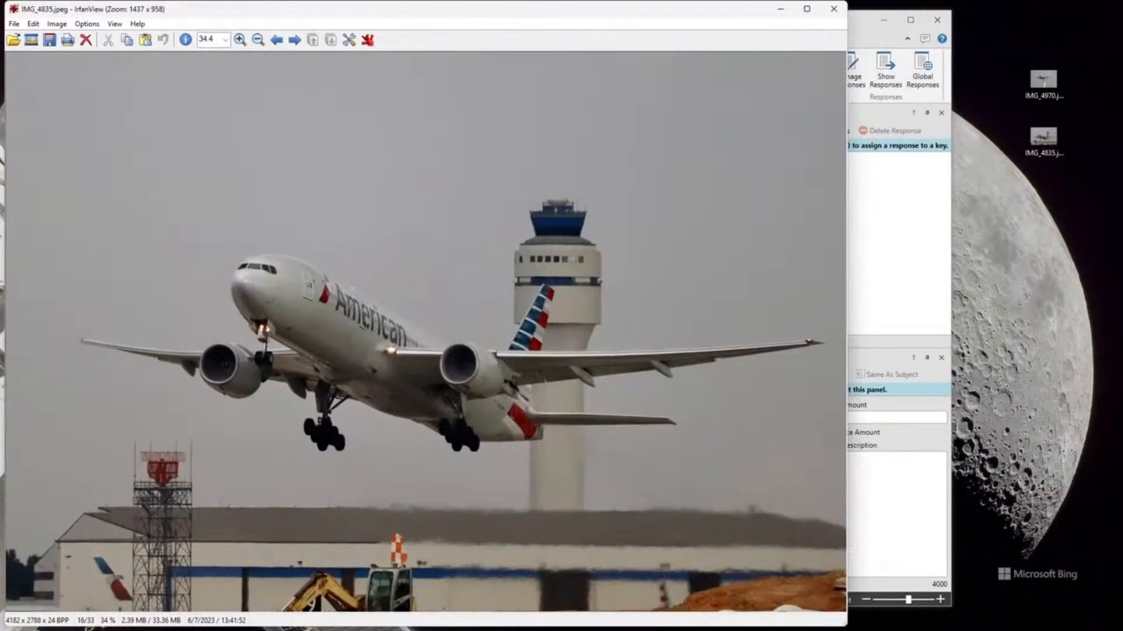
pyautogui.click(834, 8)
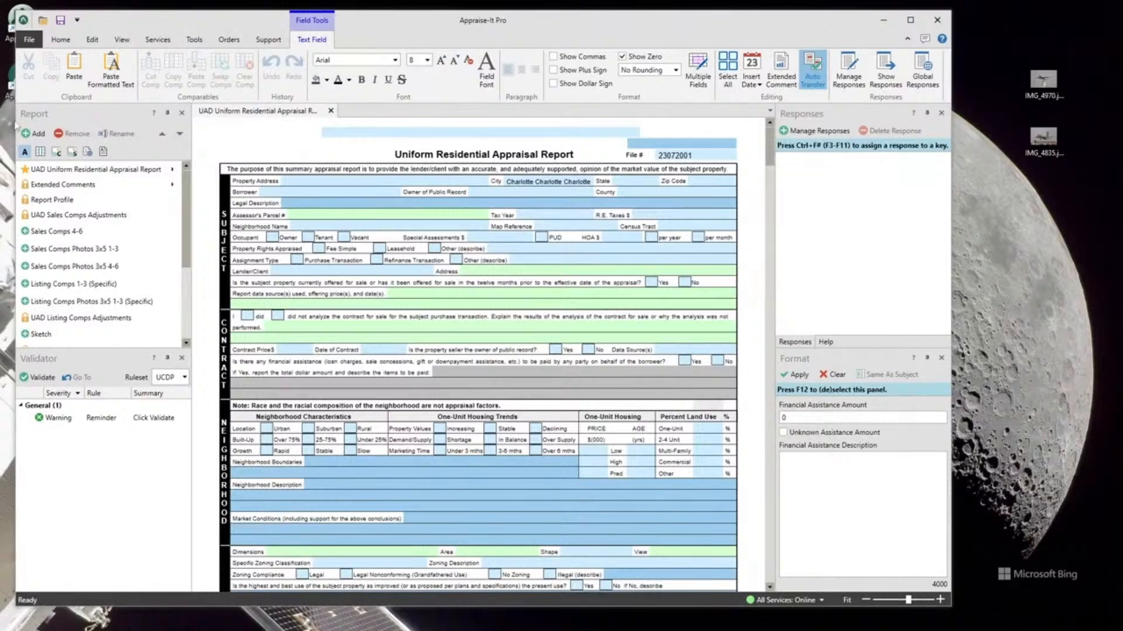
# - Open the report's Listing Comps 1-3 (Specific) and General Photos (3/Legal) 3x5 forms
pyautogui.doubleClick(51, 285)
pyautogui.scroll(-3, 89, 269)
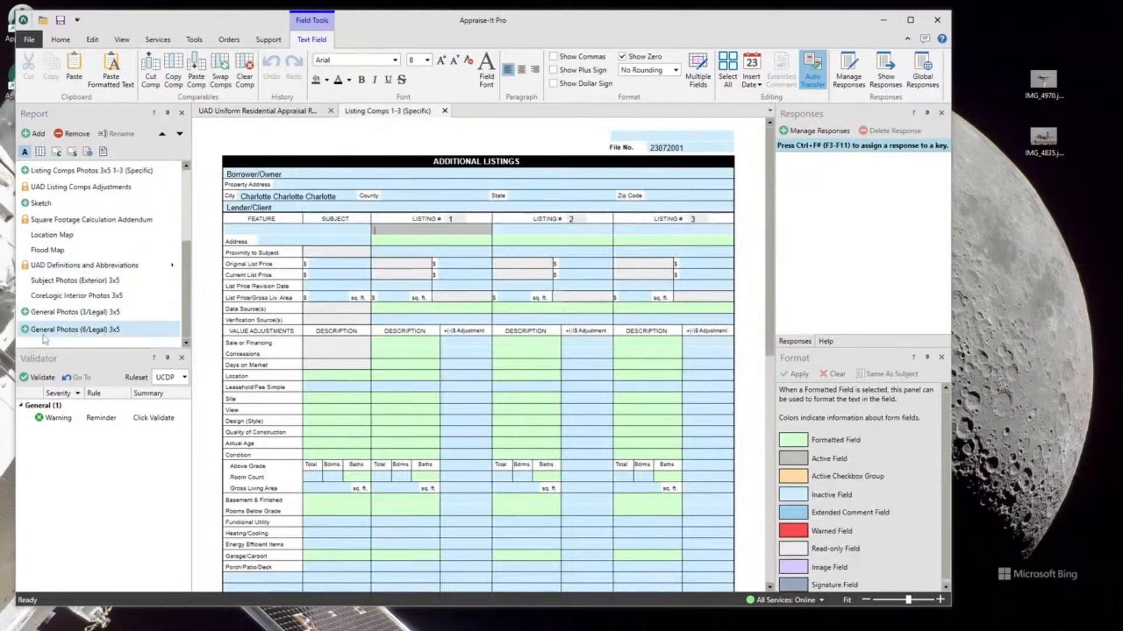
pyautogui.doubleClick(88, 312)
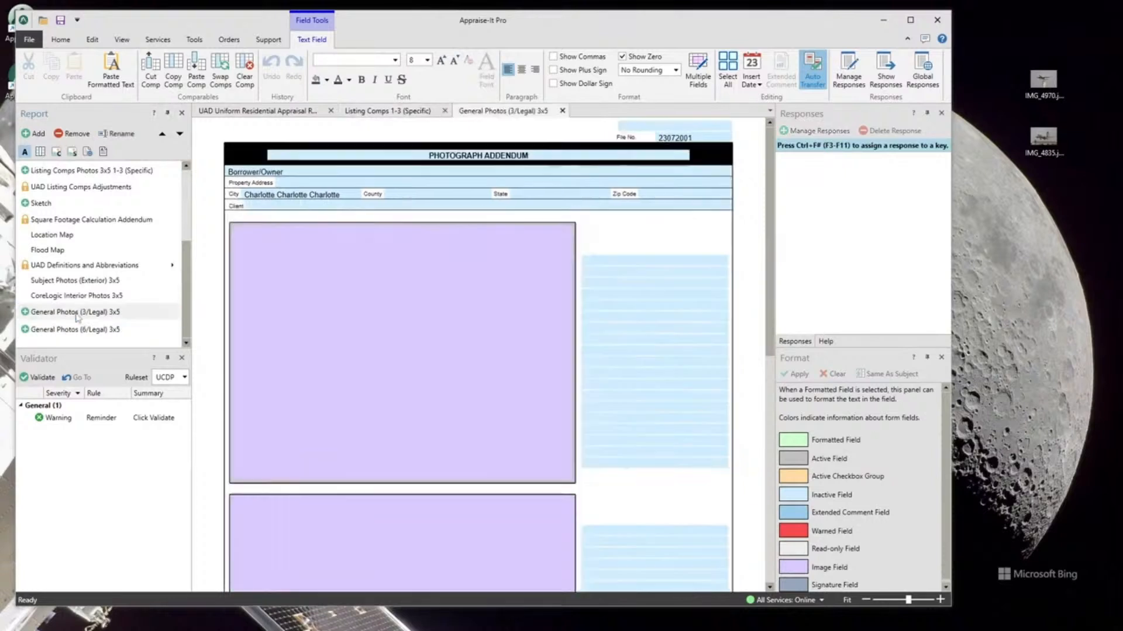
pyautogui.scroll(-6, 614, 249)
pyautogui.scroll(6, 606, 250)
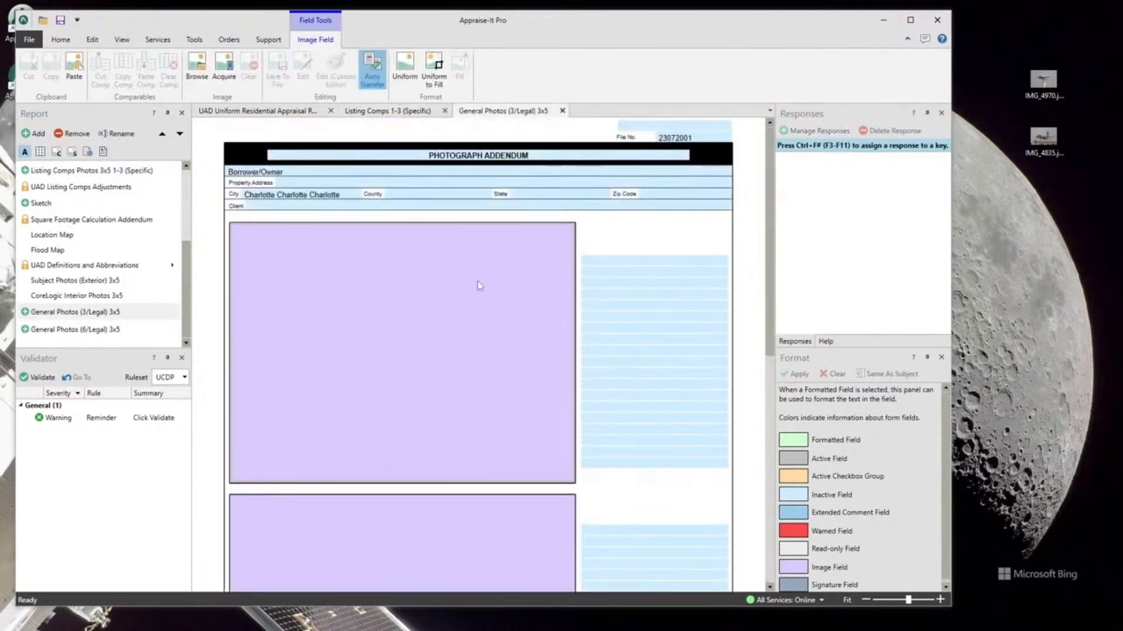
# - Check the file browsing and image field options for the first photo field without inserting anything
pyautogui.doubleClick(428, 292)
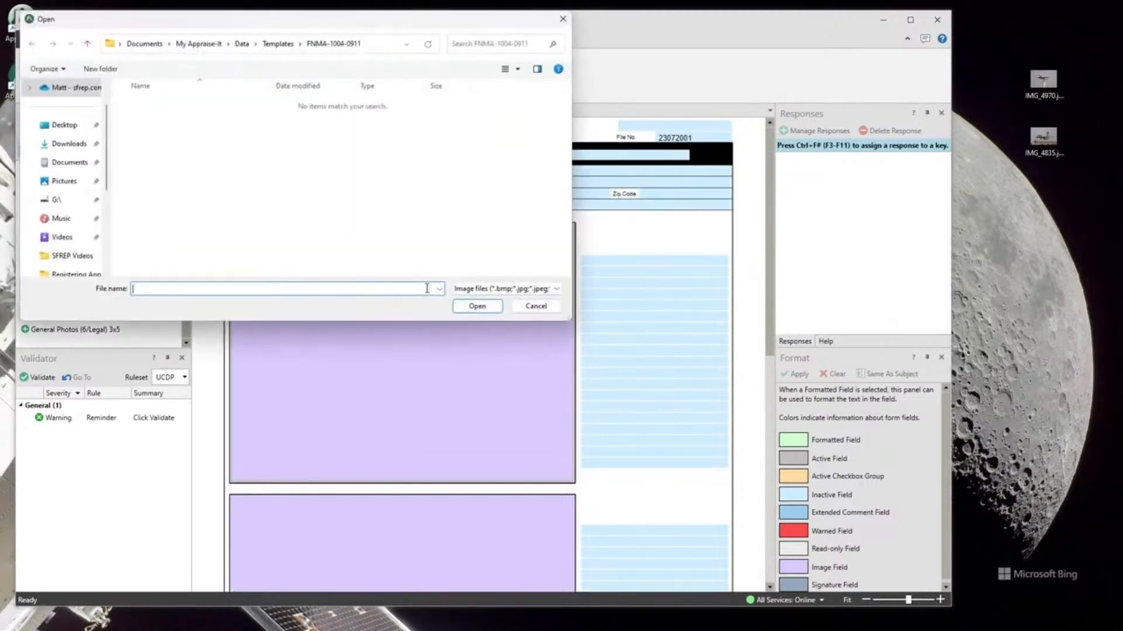
pyautogui.click(534, 306)
pyautogui.rightClick(390, 306)
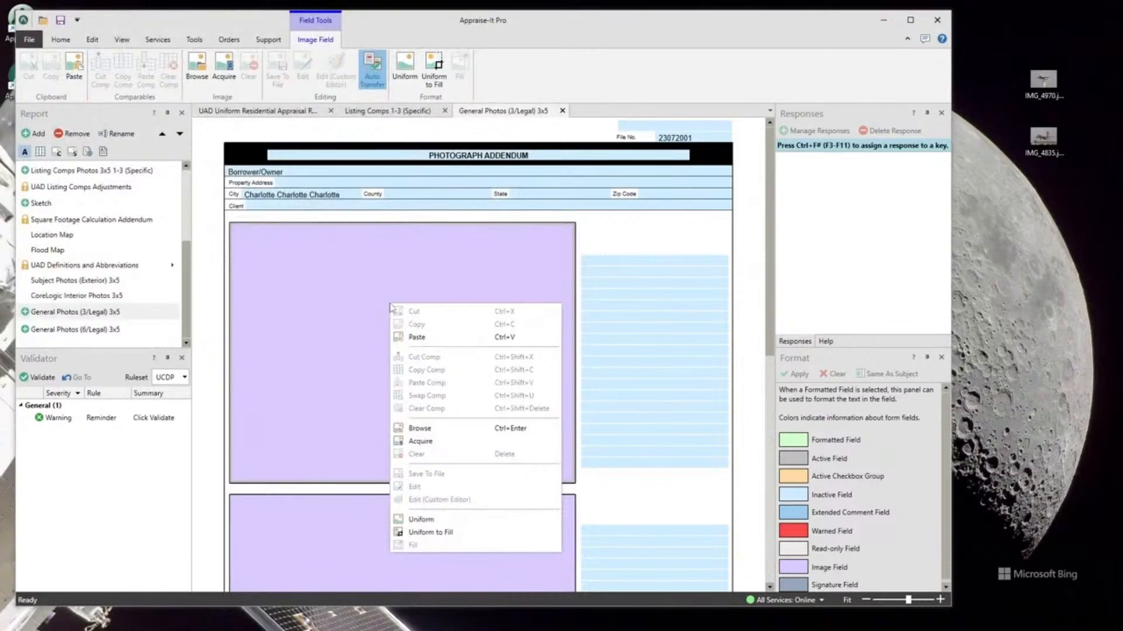
pyautogui.click(641, 38)
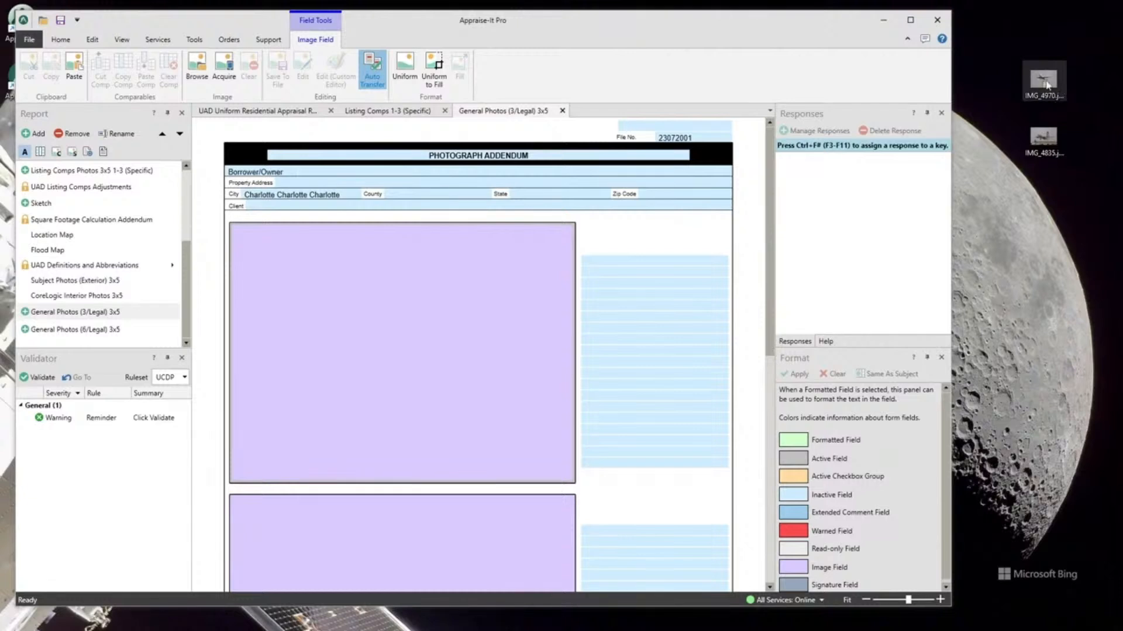
# - Insert the desktop photo IMG_4970 into the first photo field of the Photograph Addendum and IMG_4835 into the second
pyautogui.moveTo(1042, 82); pyautogui.dragTo(481, 297)
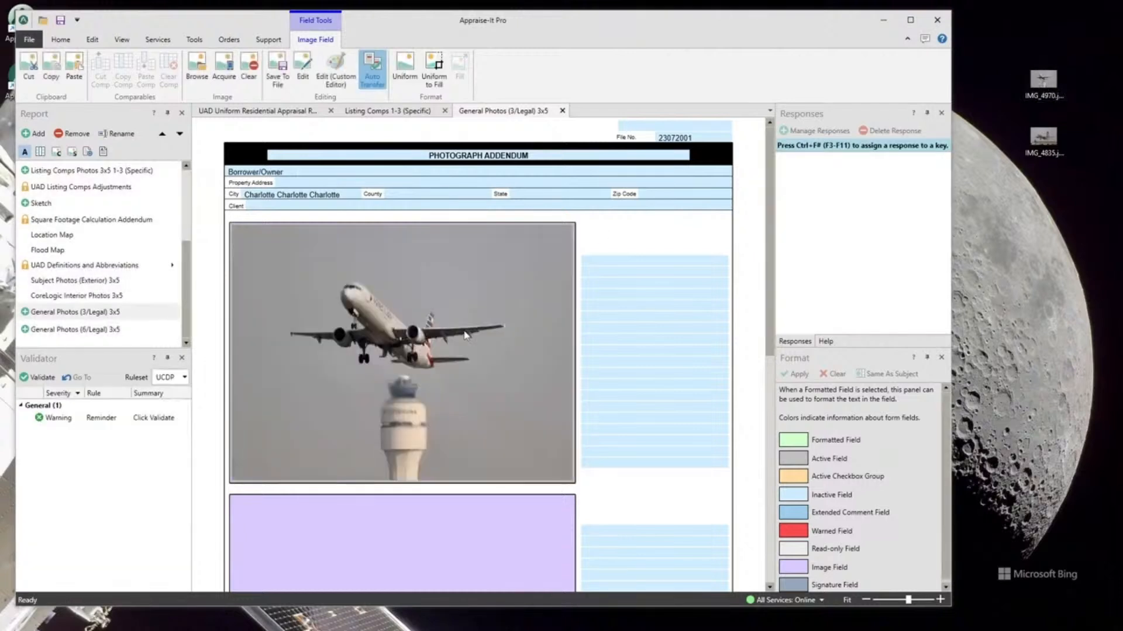
pyautogui.scroll(-4, 570, 304)
pyautogui.moveTo(1042, 137); pyautogui.dragTo(353, 386)
pyautogui.scroll(4, 490, 360)
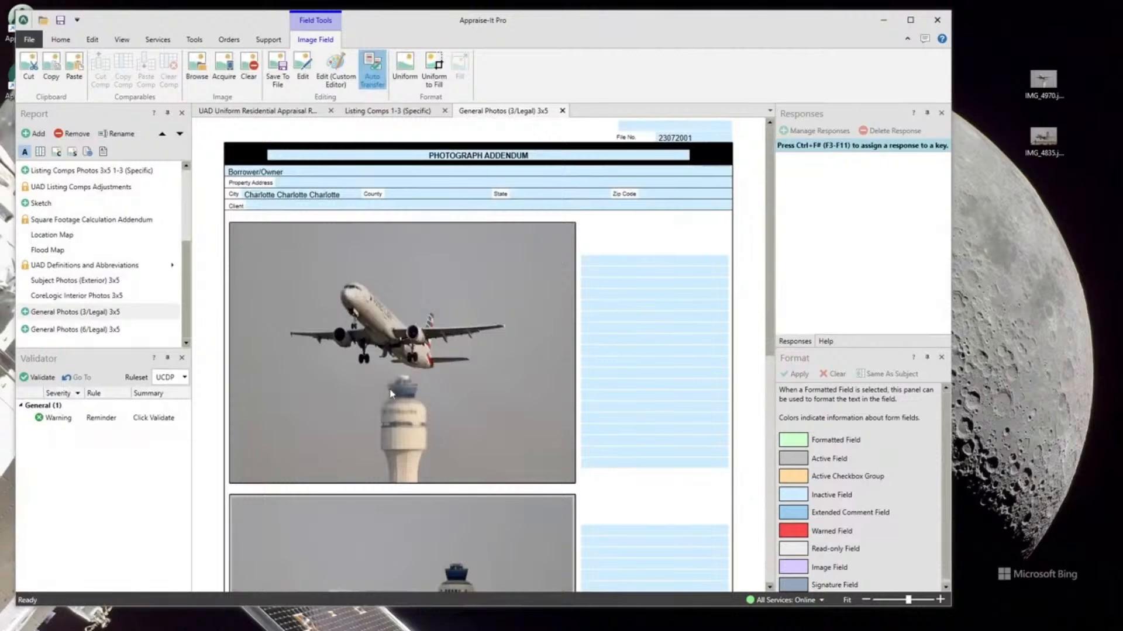
pyautogui.rightClick(372, 302)
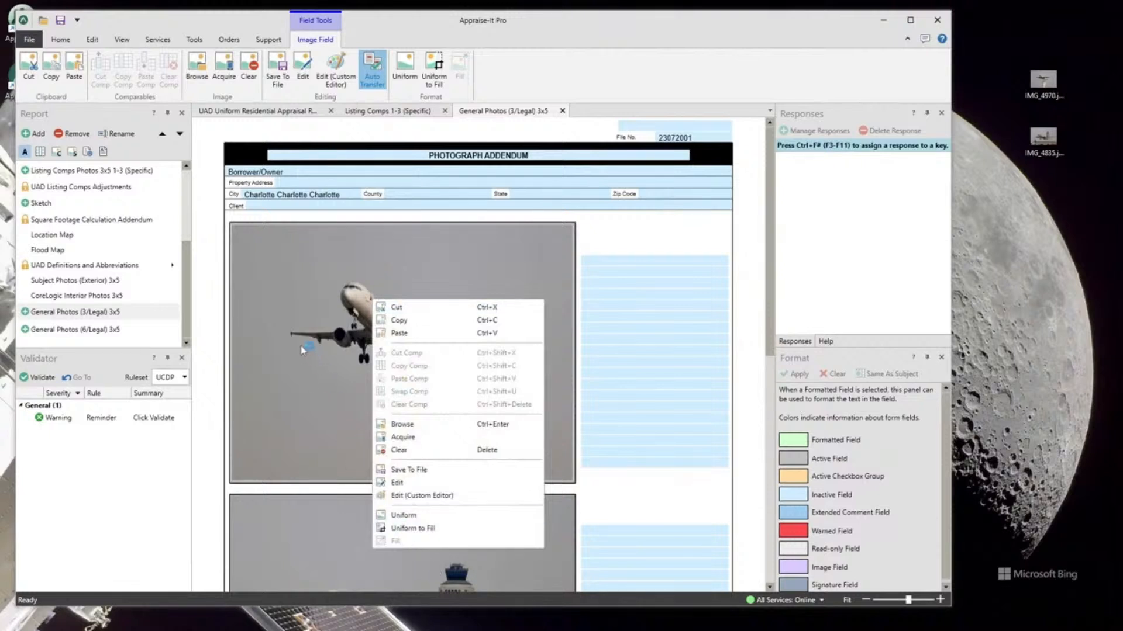
pyautogui.click(311, 274)
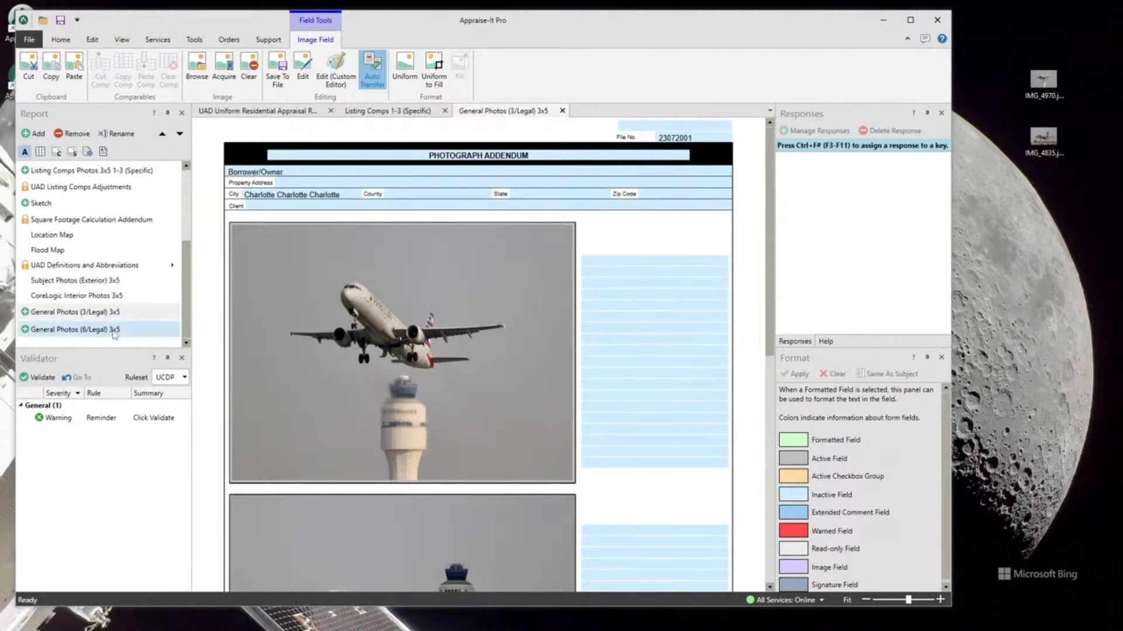
# - Maximize the window and close the General Photos (3/Legal) 3x5 and Listing Comps 1-3 (Specific) forms
pyautogui.click(910, 19)
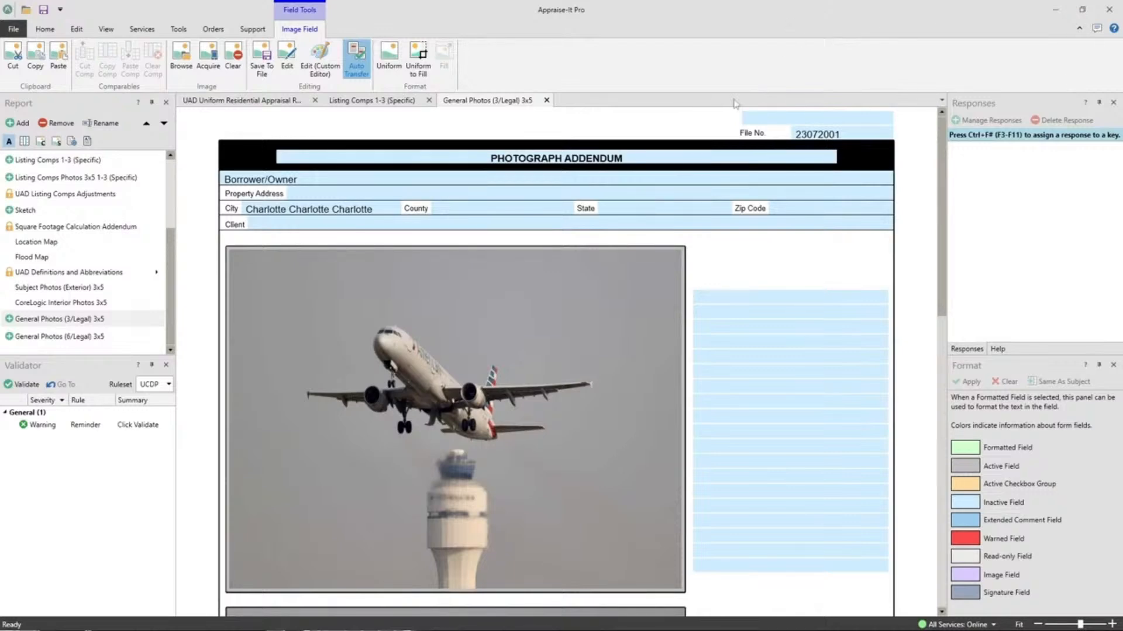
pyautogui.click(546, 100)
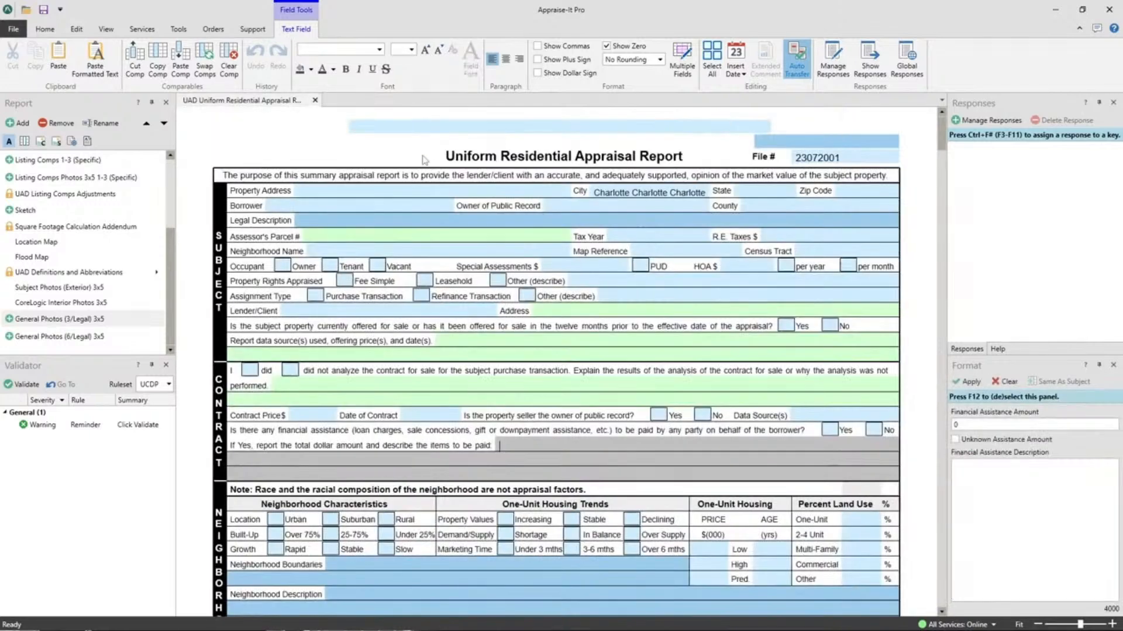
pyautogui.click(428, 100)
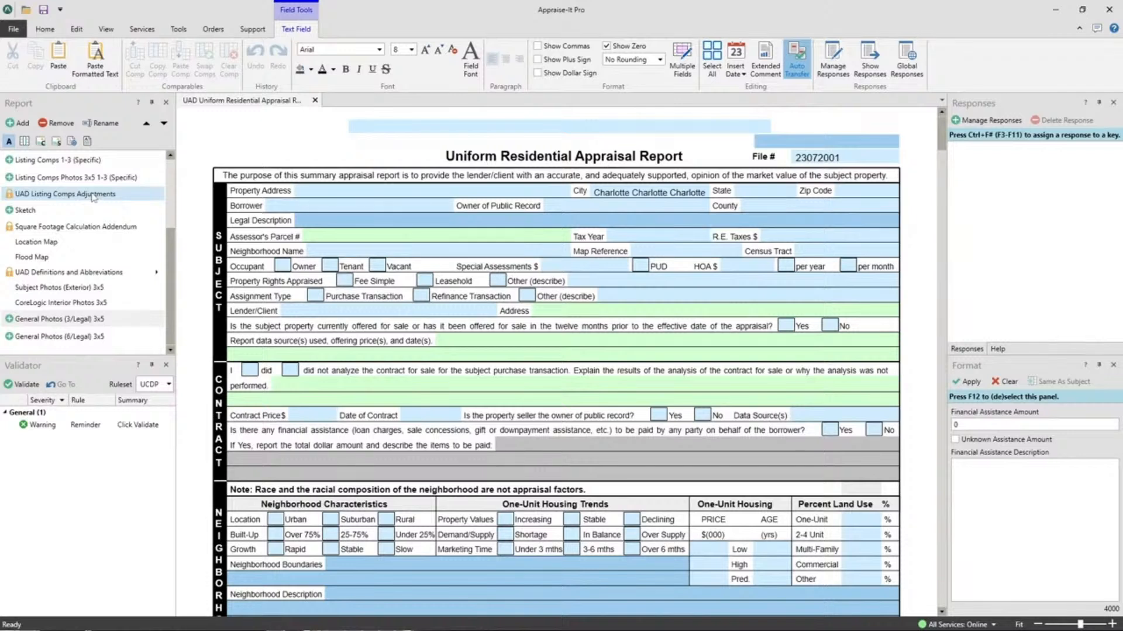
# - Save the report as a template named Charlotte and close the report without saving it
pyautogui.click(53, 34)
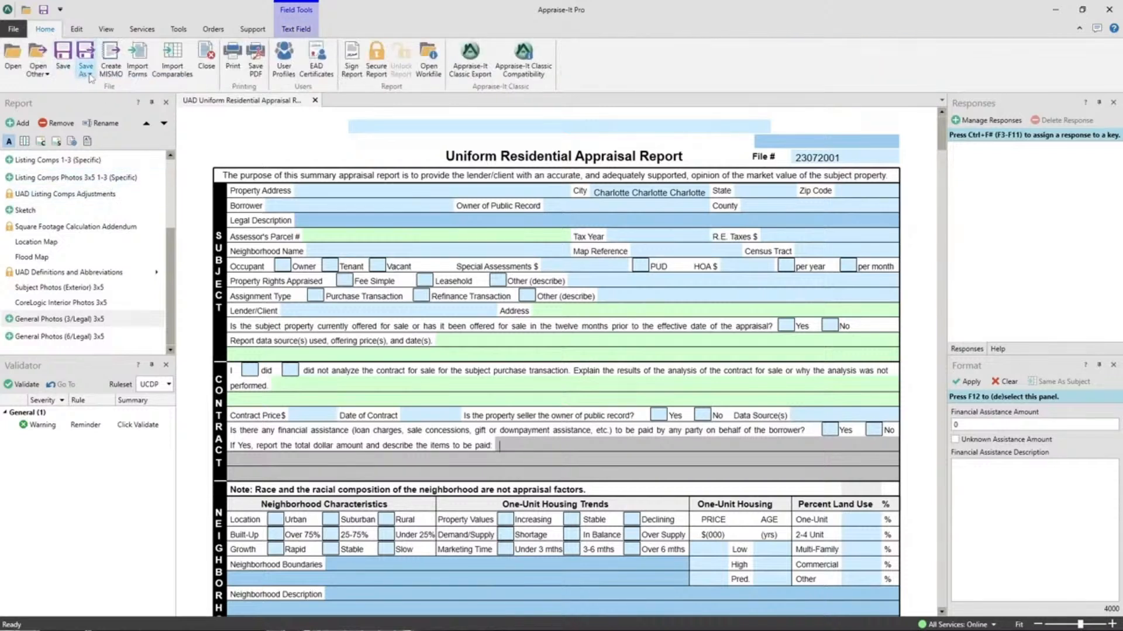
pyautogui.click(89, 81)
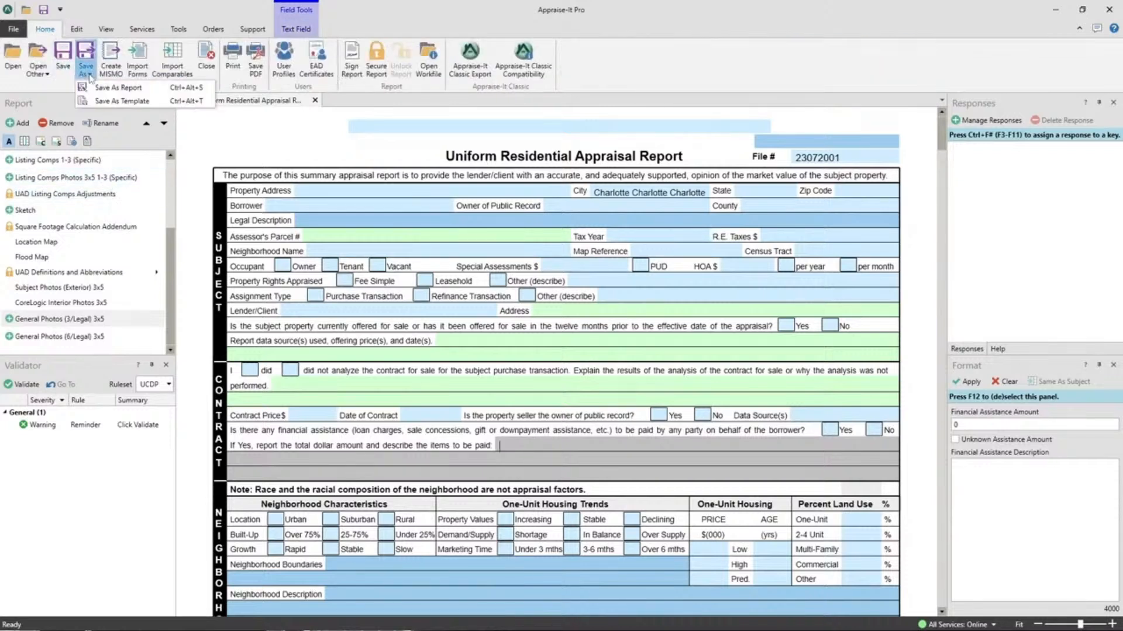
pyautogui.click(120, 102)
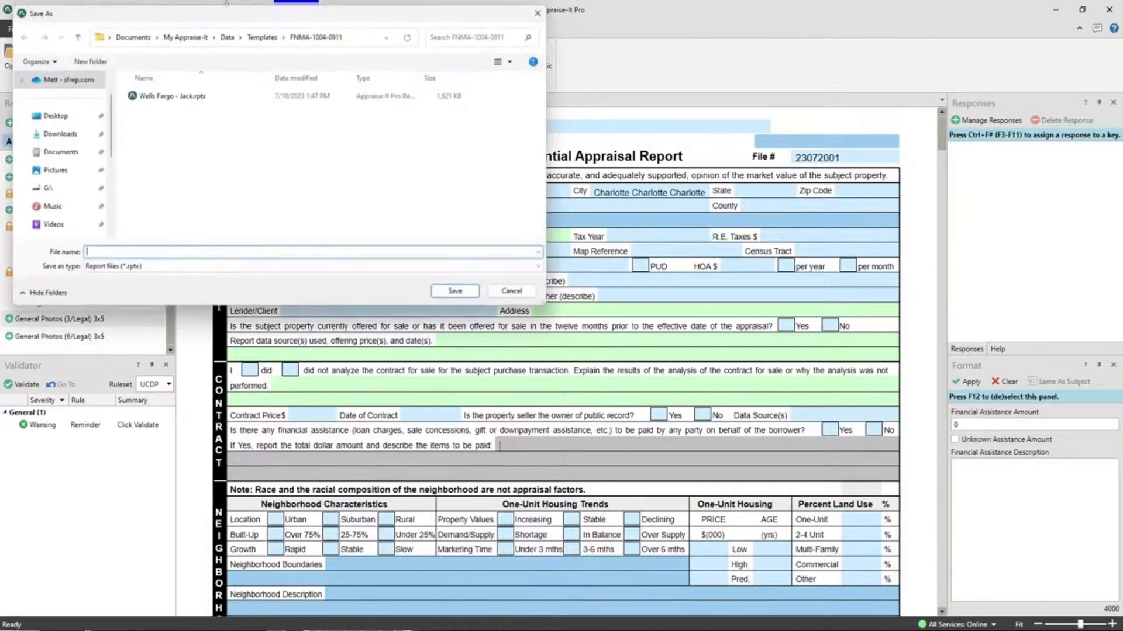
pyautogui.write('Charlotte')
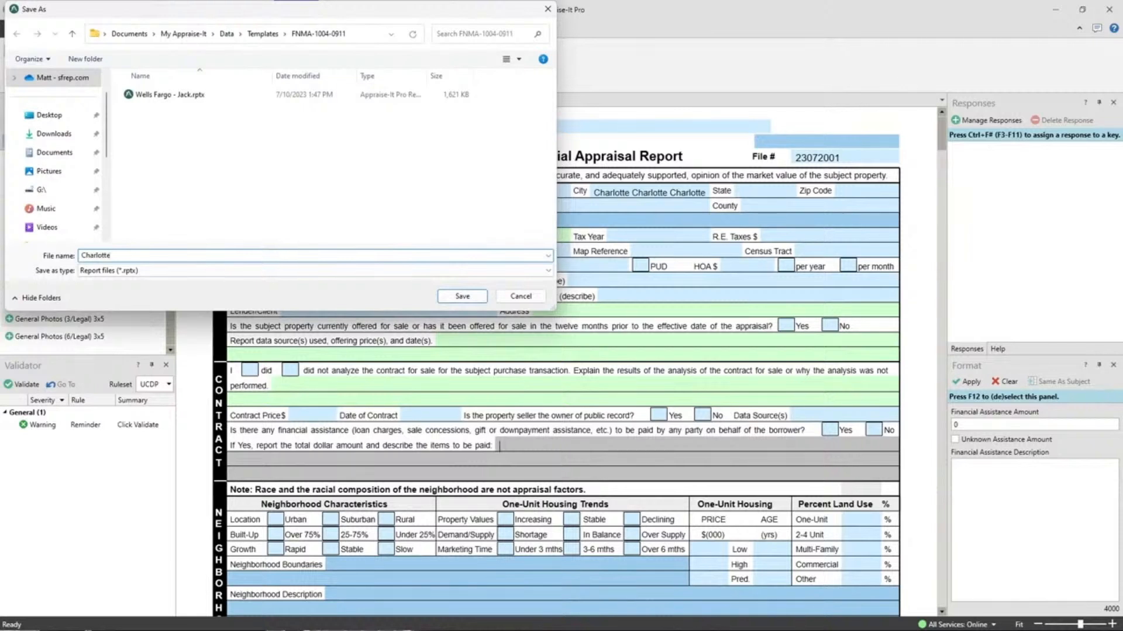
pyautogui.click(462, 297)
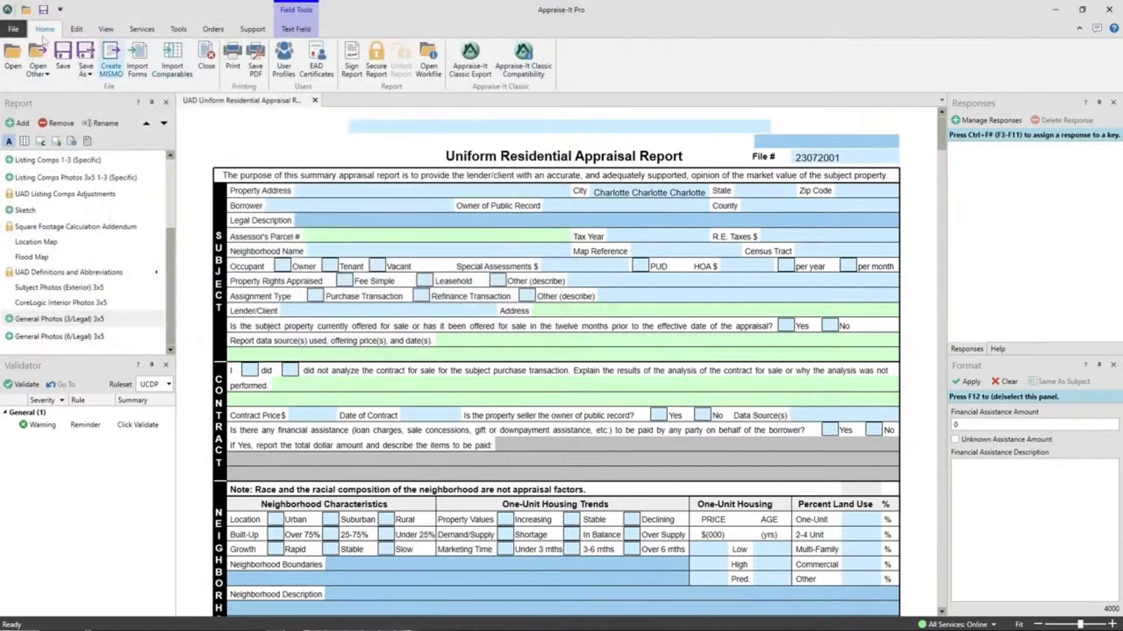
pyautogui.click(206, 58)
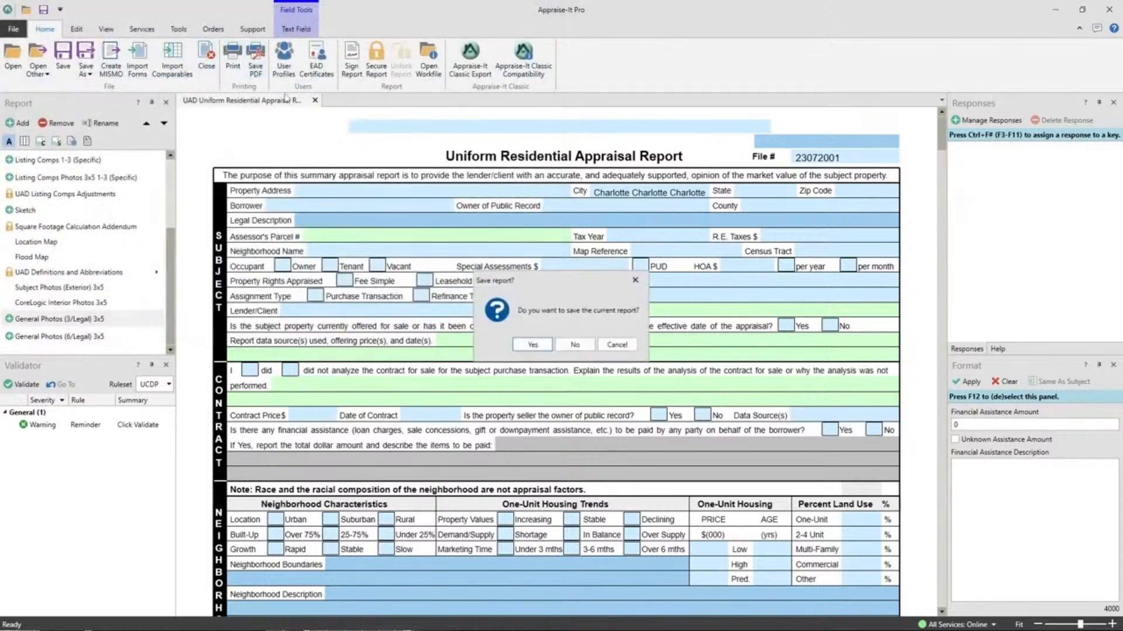
pyautogui.click(575, 346)
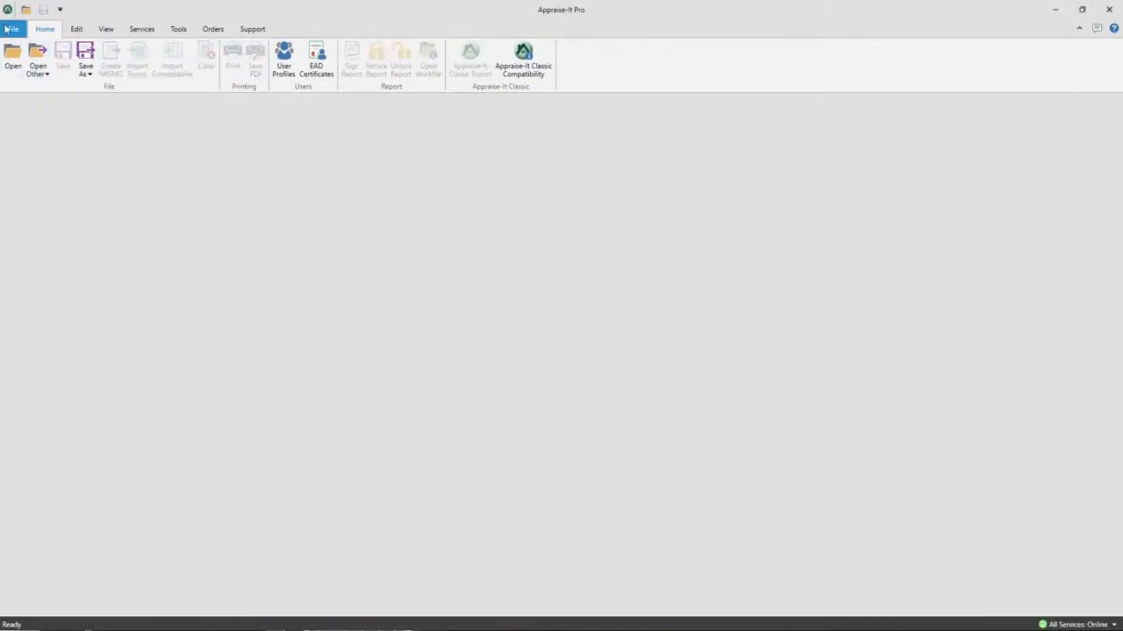
# - Create a new UAD Uniform Residential Appraisal Report from the Charlotte template
pyautogui.click(8, 29)
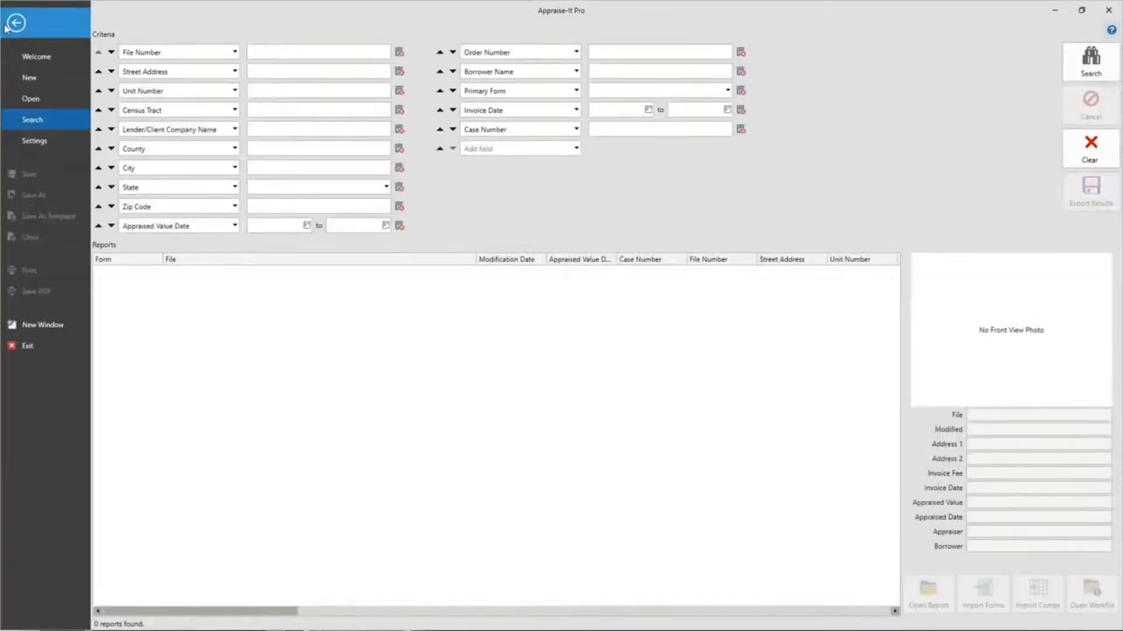
pyautogui.click(36, 79)
pyautogui.click(208, 85)
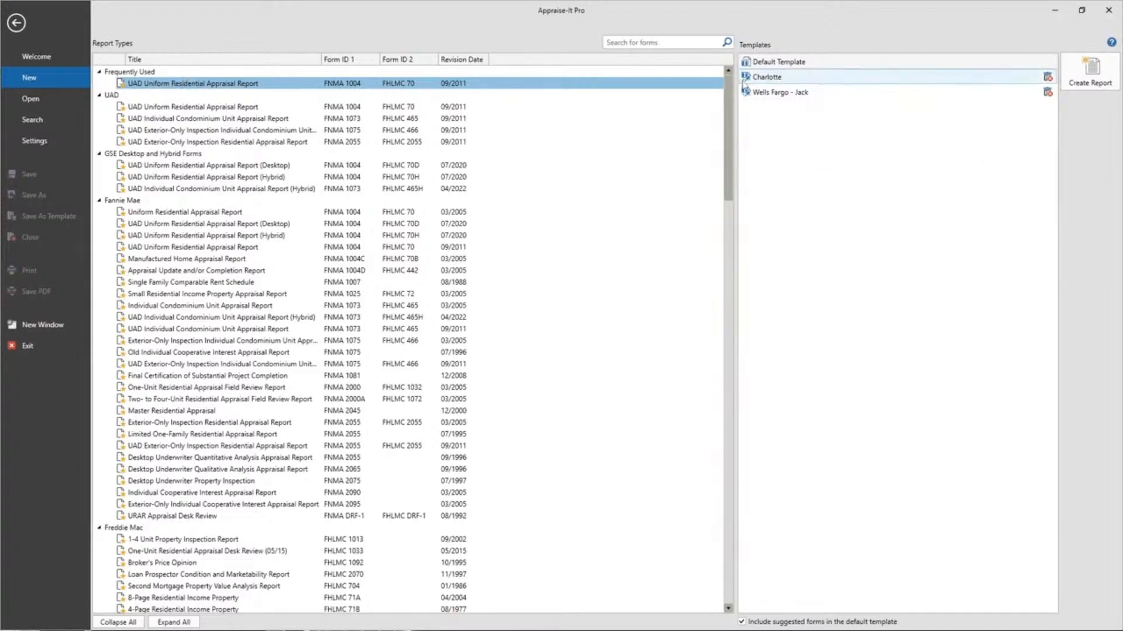
pyautogui.doubleClick(766, 80)
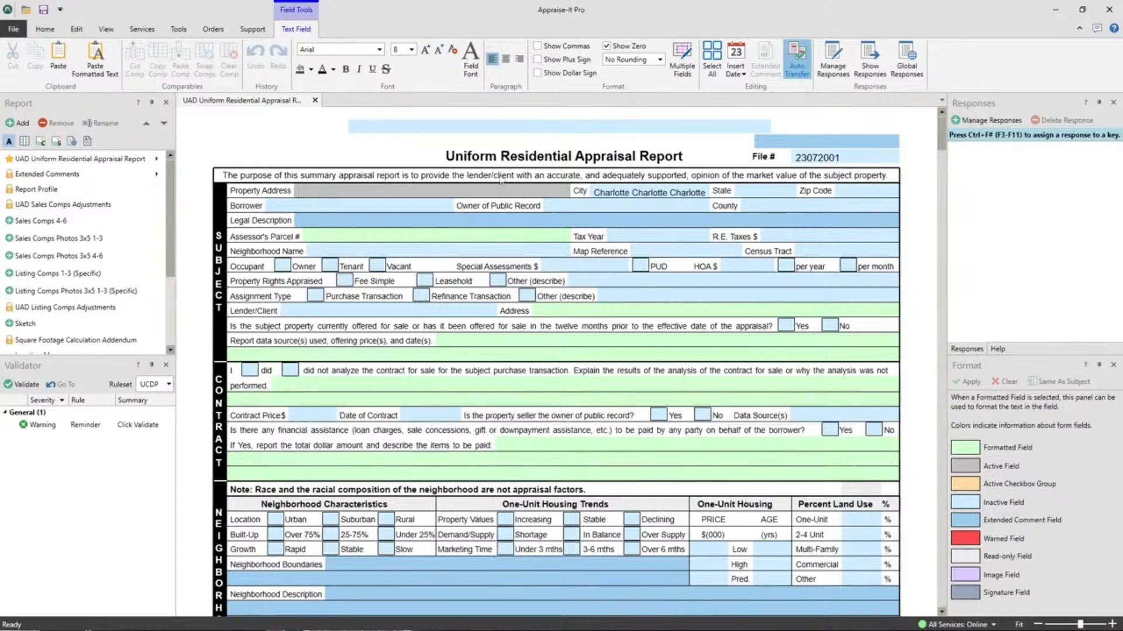
# - Close the template-based report without saving and open the recent report Pro Sample.rptx from the Samples folder
pyautogui.click(45, 31)
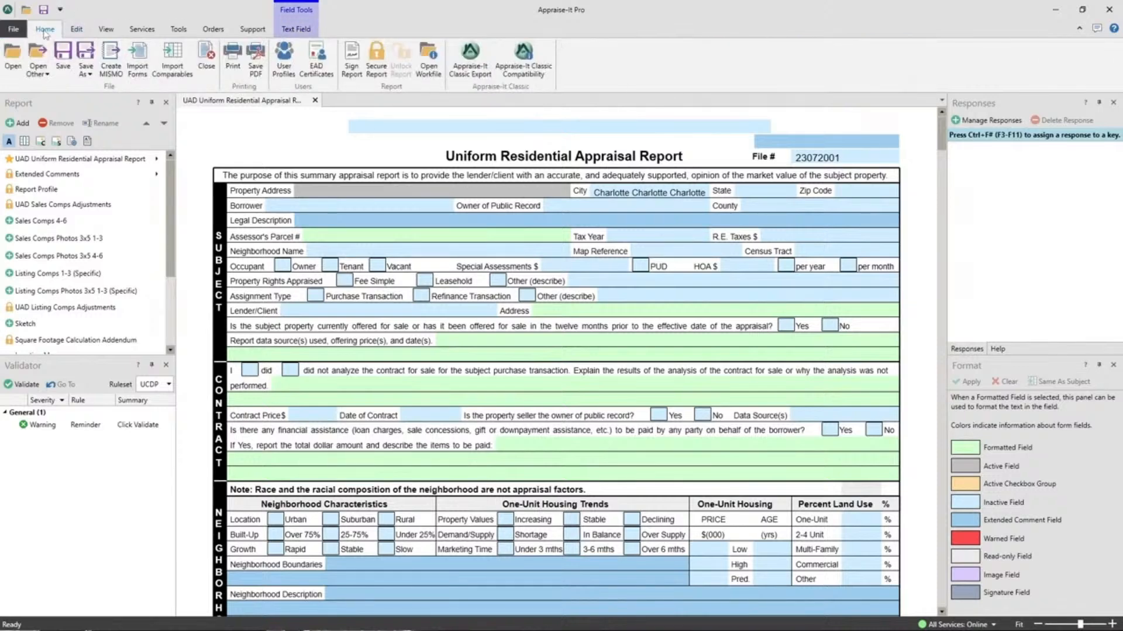
pyautogui.click(207, 59)
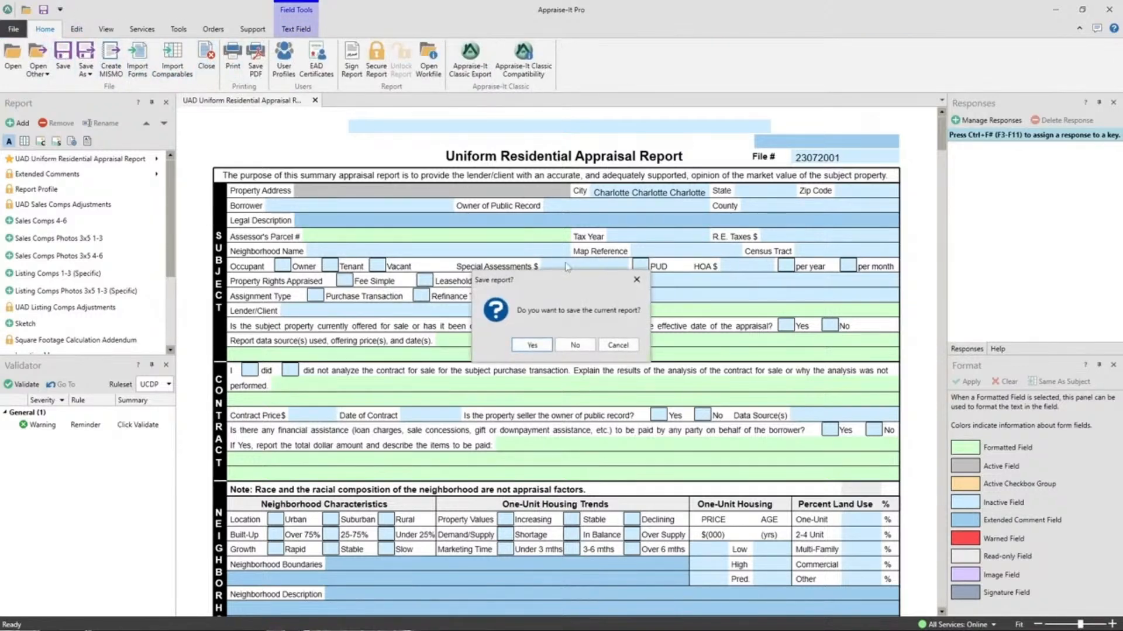
pyautogui.click(568, 346)
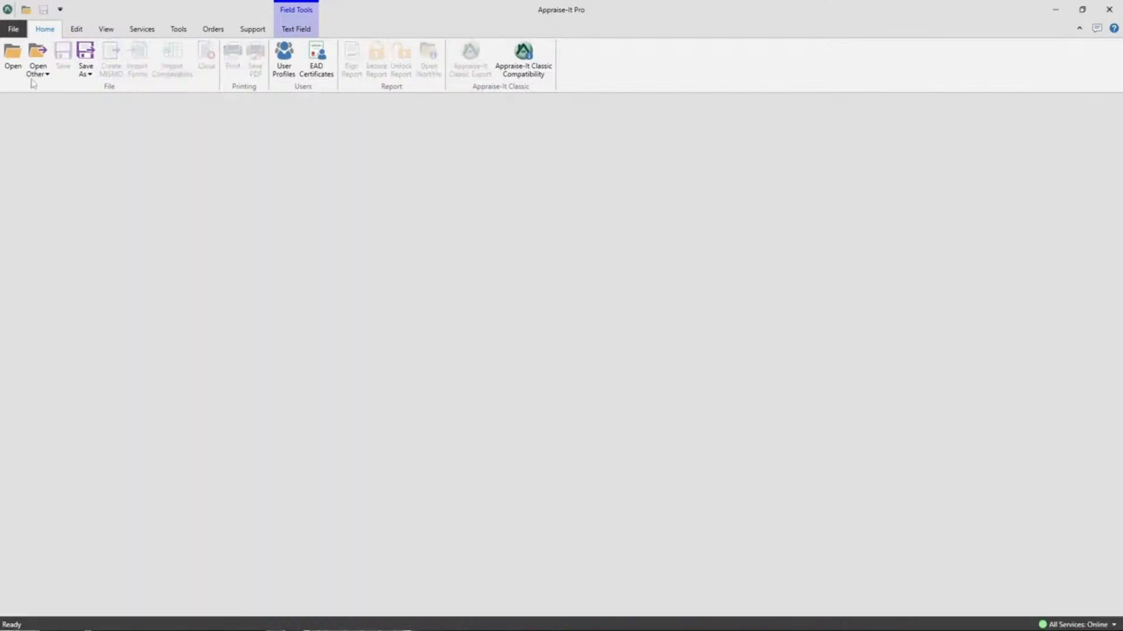
pyautogui.click(13, 29)
pyautogui.click(41, 97)
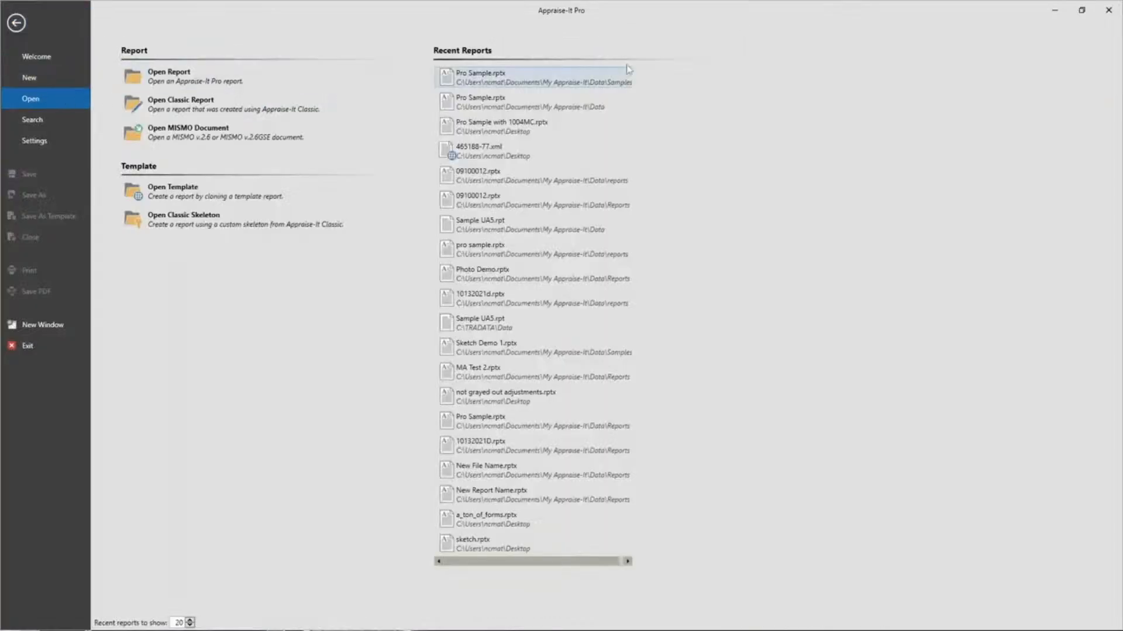
pyautogui.click(487, 77)
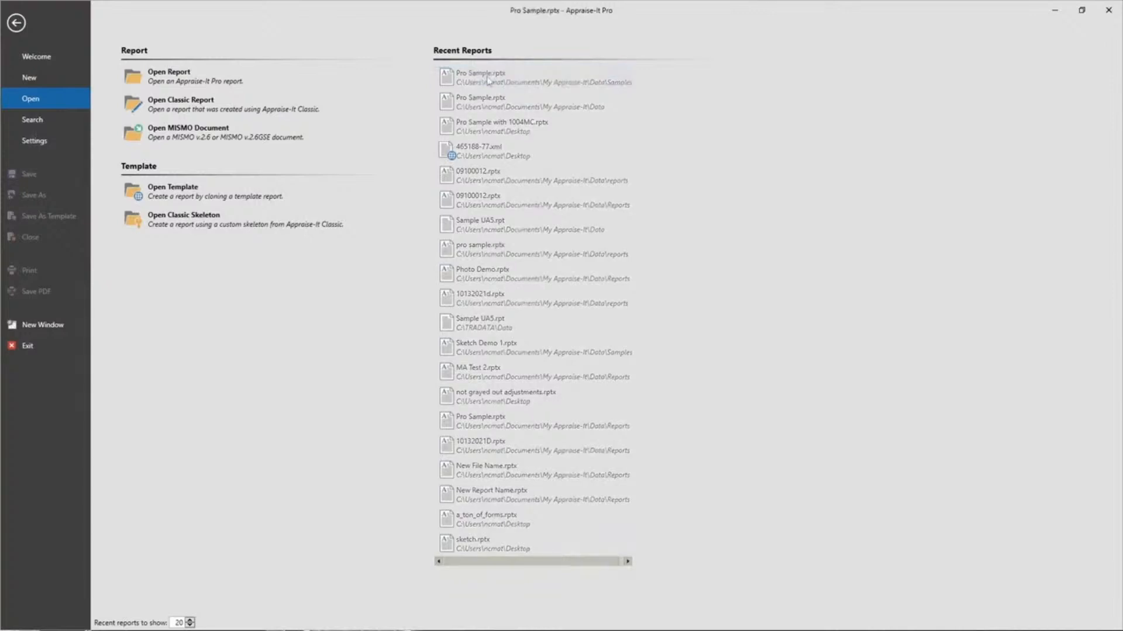
# - Clear all data of Comparable Sale #2 in the report's sales comparison grid
pyautogui.scroll(-15, 802, 178)
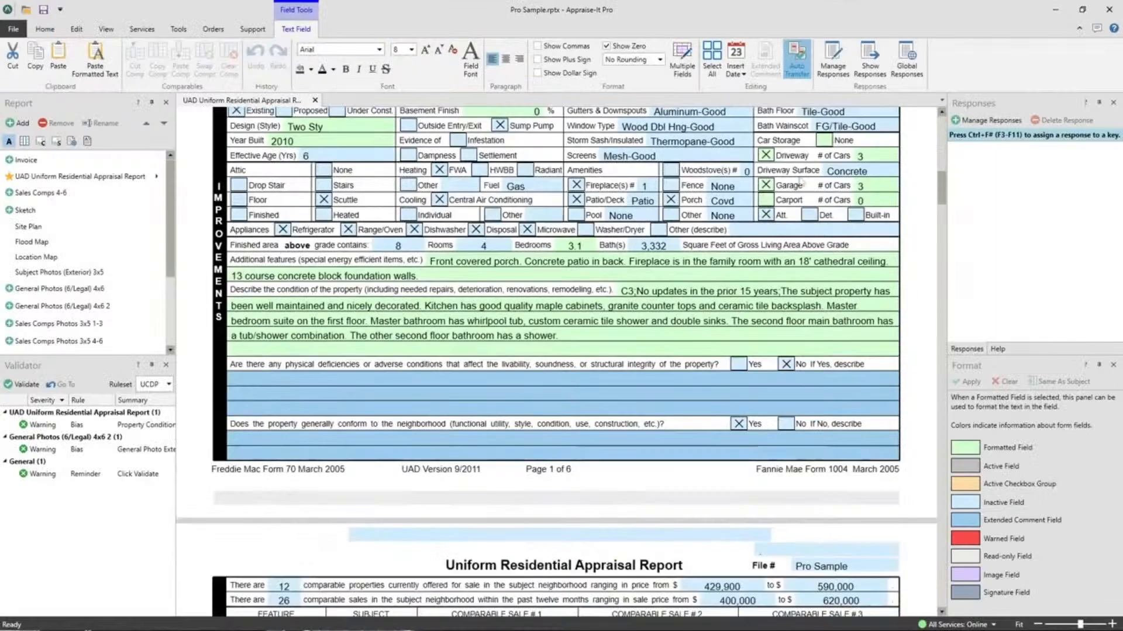
pyautogui.scroll(2, 769, 216)
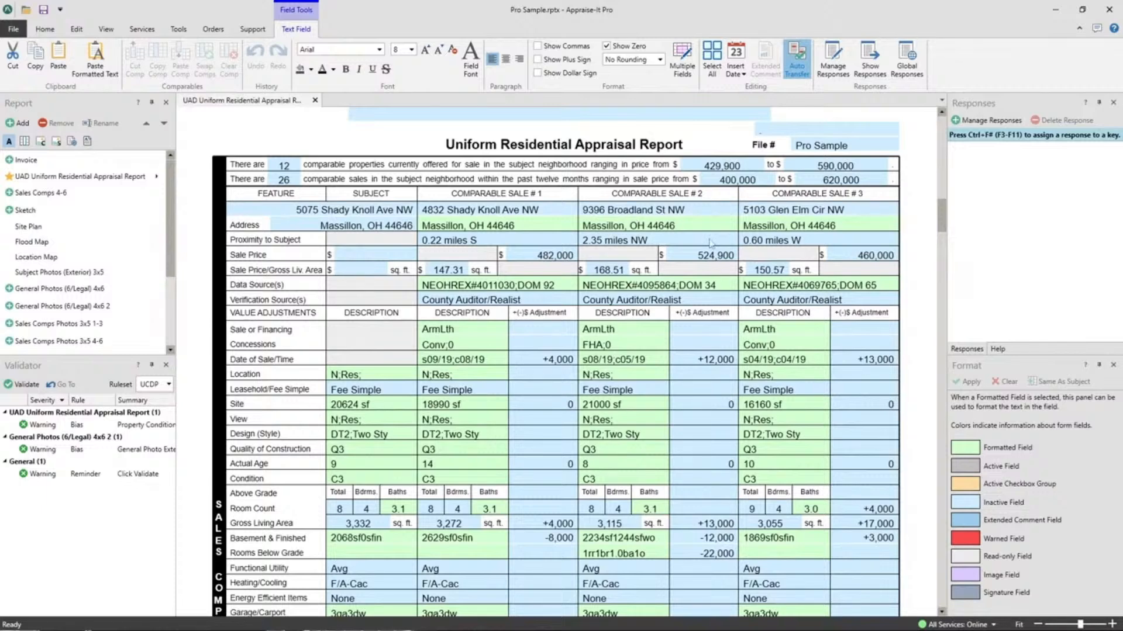
pyautogui.rightClick(643, 407)
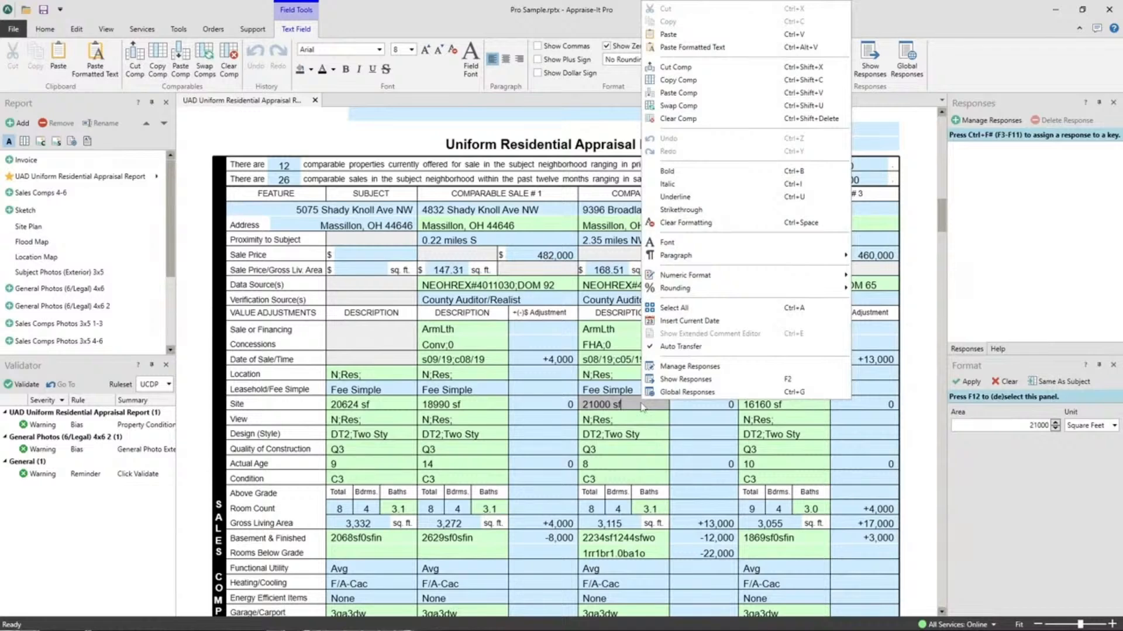
pyautogui.click(687, 120)
pyautogui.click(602, 345)
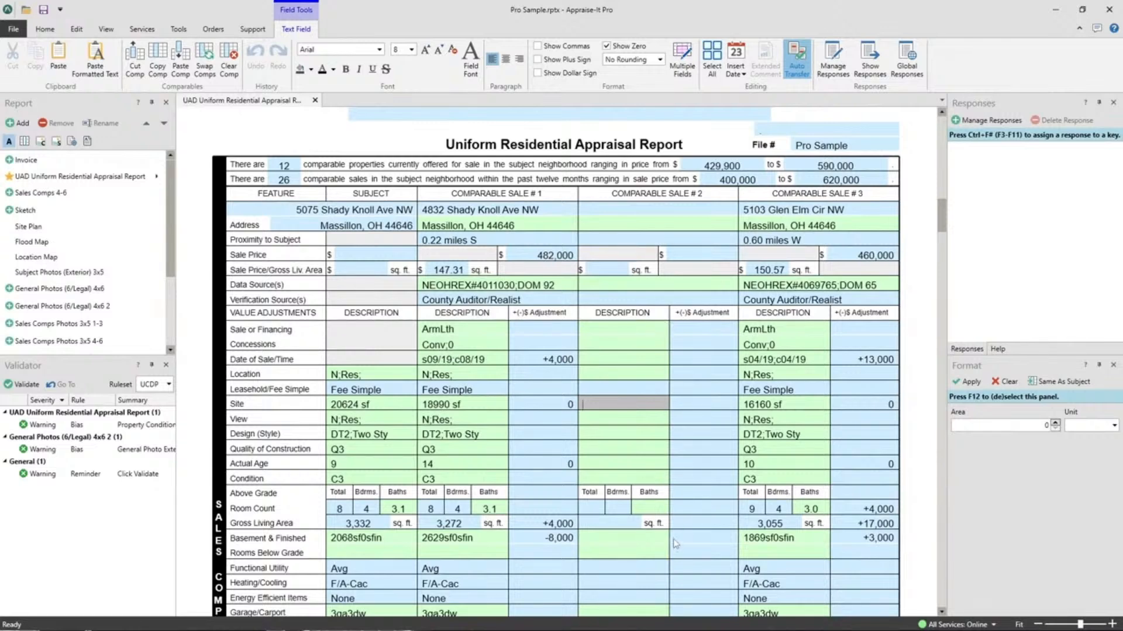
# - Check the Subject Photos (Exterior) 3x5 and Sales Comps Photos 3x5 1-3 forms, closing each one after viewing
pyautogui.click(67, 272)
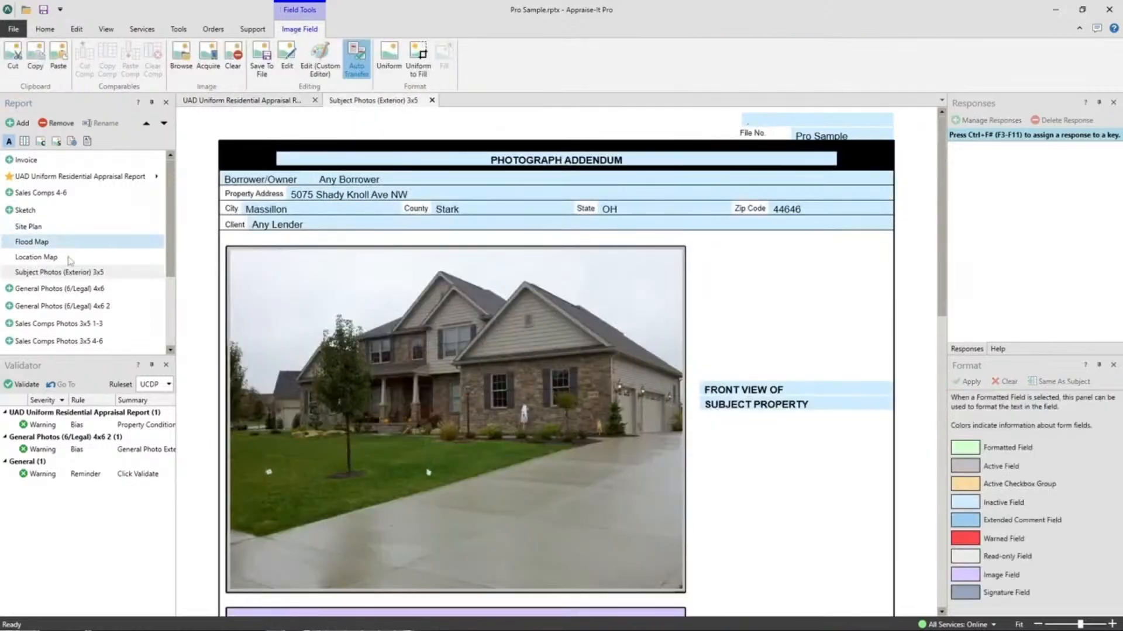
pyautogui.click(432, 100)
pyautogui.scroll(-2, 86, 230)
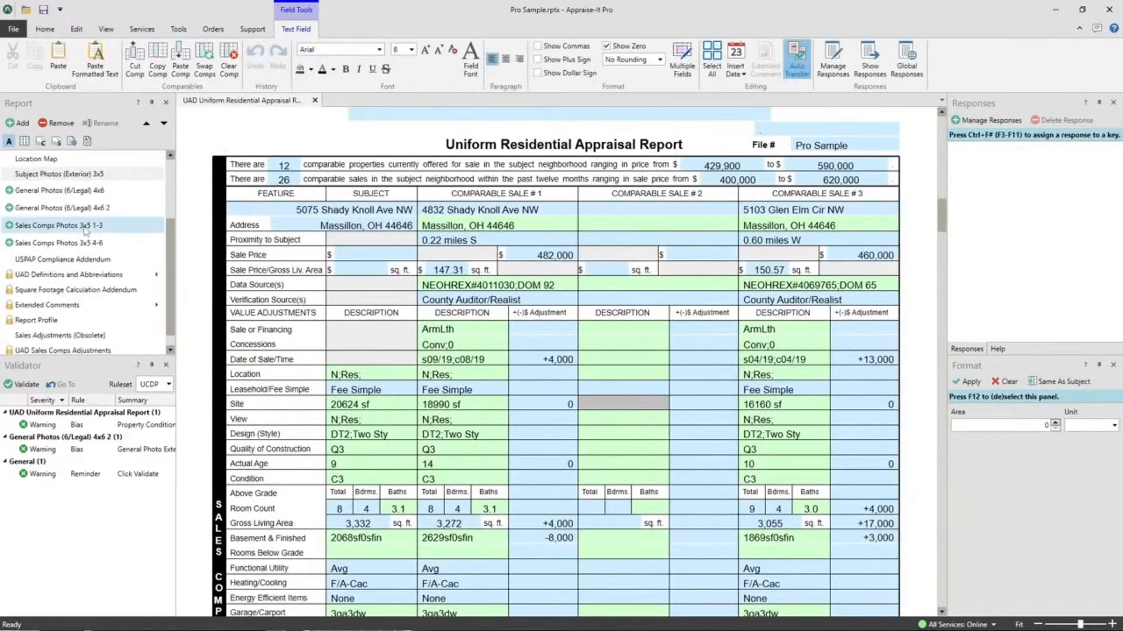
pyautogui.scroll(1, 86, 231)
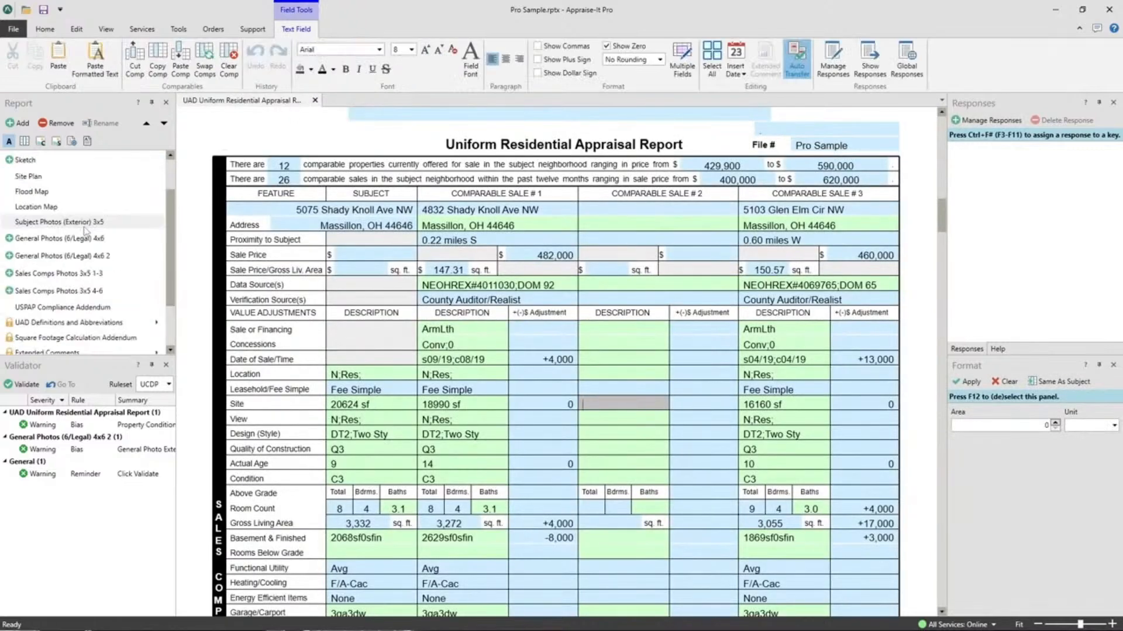
pyautogui.click(84, 279)
pyautogui.scroll(-10, 643, 352)
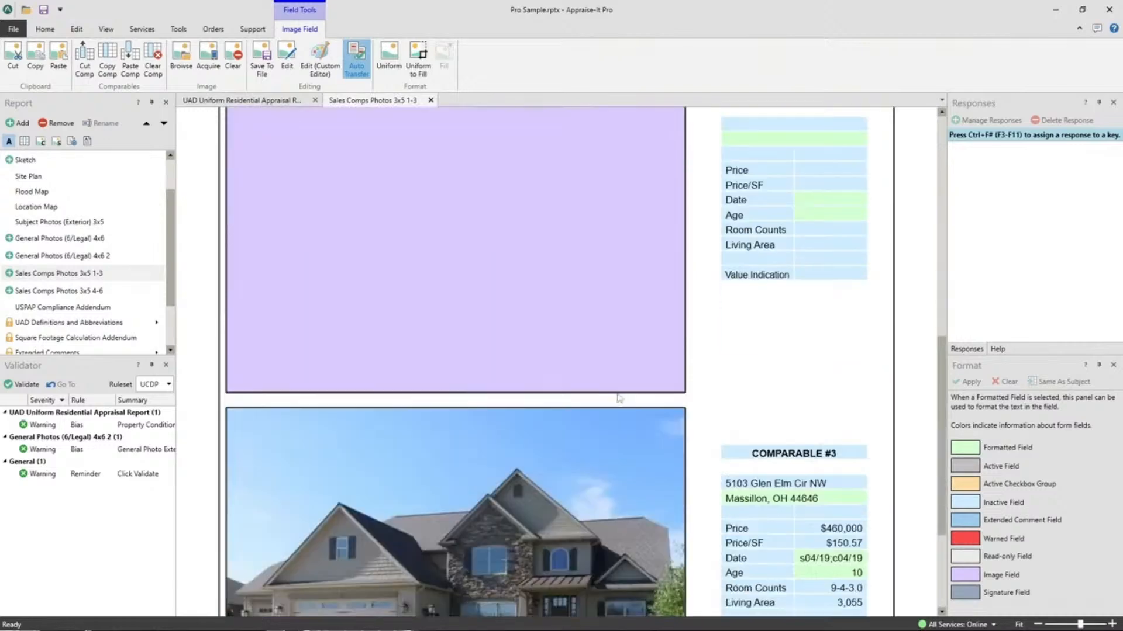
pyautogui.click(430, 100)
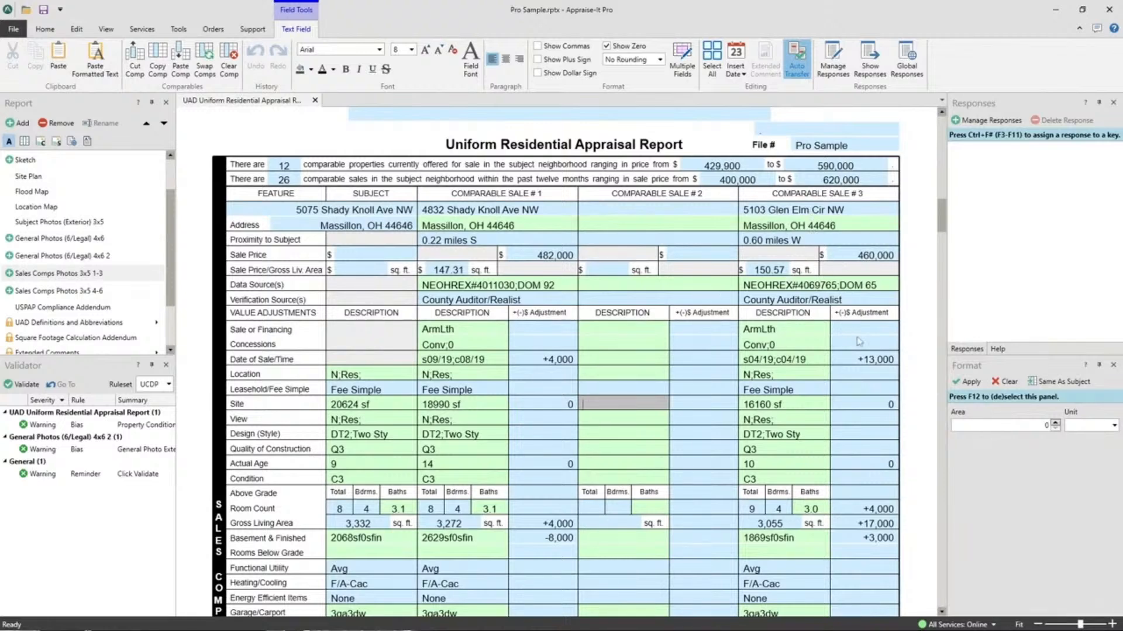
# - Move Comparable Sale #3 into the empty Comparable Sale #2 column by cutting and pasting the comp
pyautogui.rightClick(796, 346)
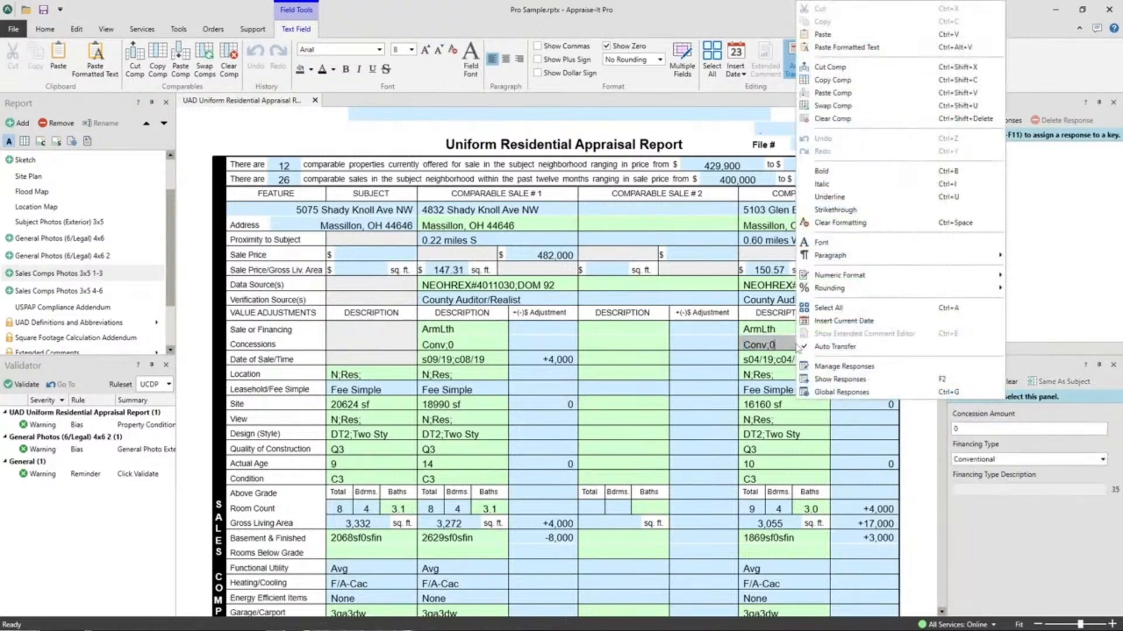
pyautogui.click(831, 67)
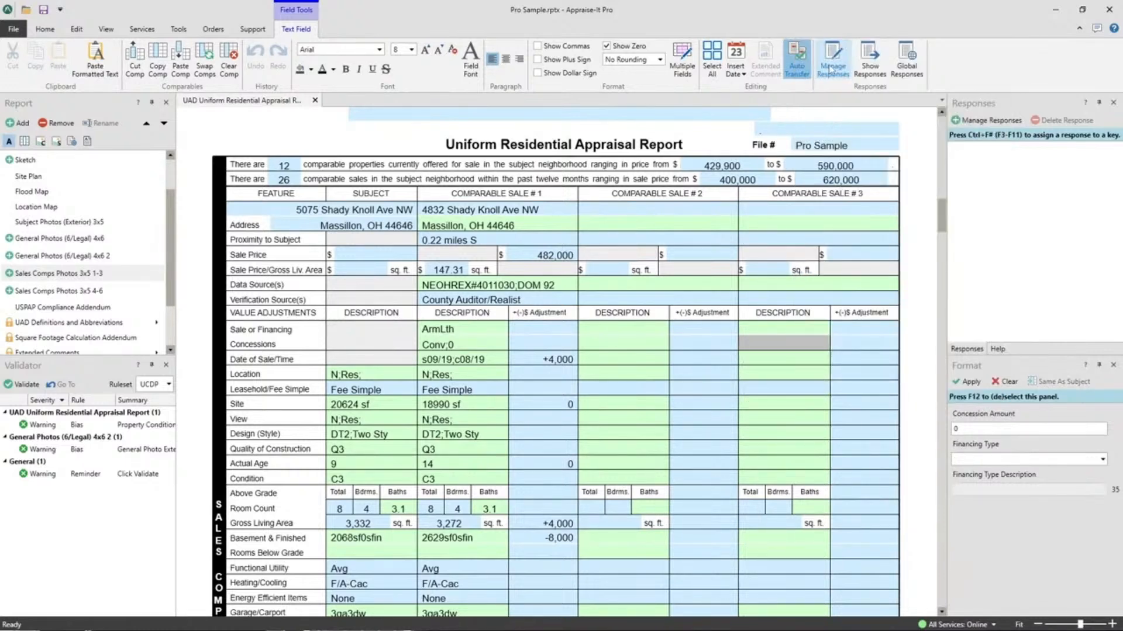
pyautogui.rightClick(602, 228)
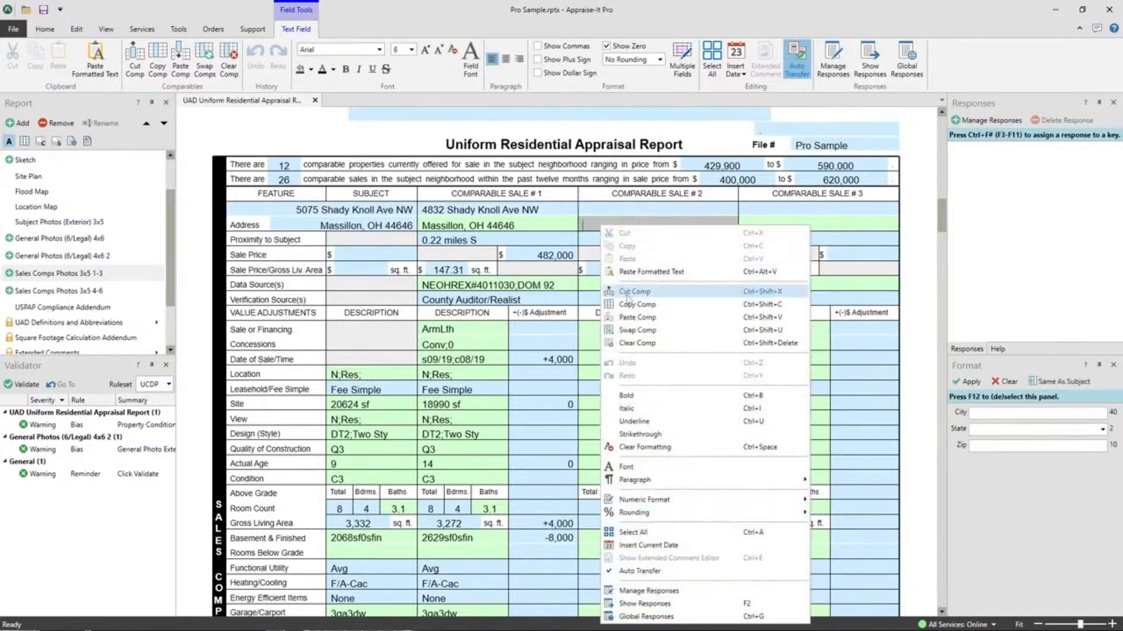
pyautogui.click(634, 319)
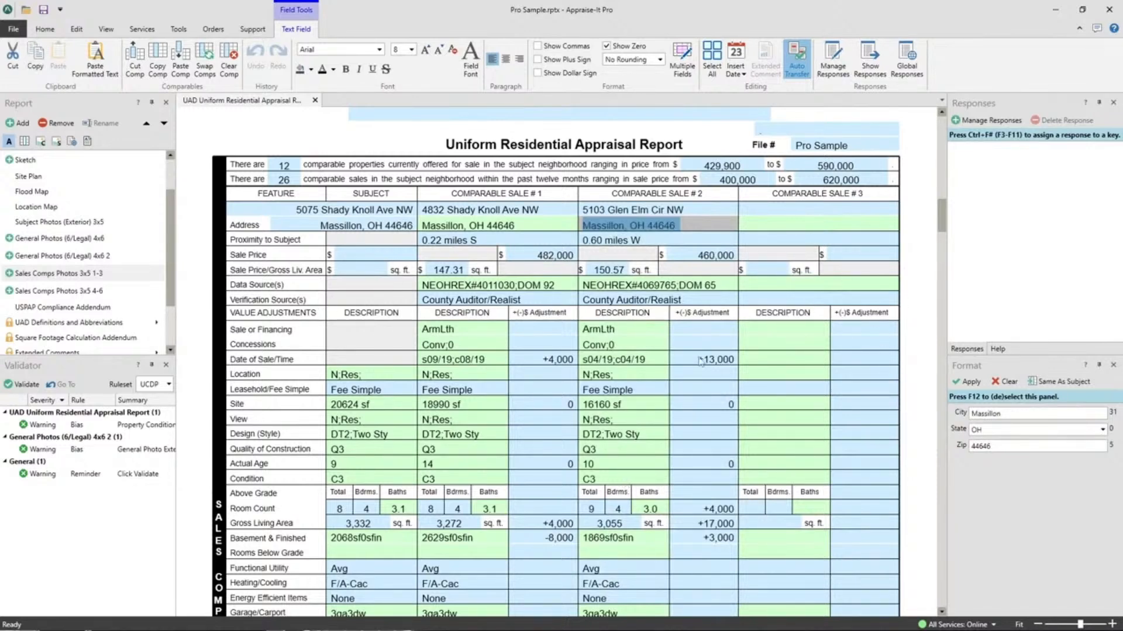
# - Copy the Comparable Sale #2 comp and paste it into the Comparable Sale #3 column
pyautogui.click(620, 333)
pyautogui.rightClick(620, 333)
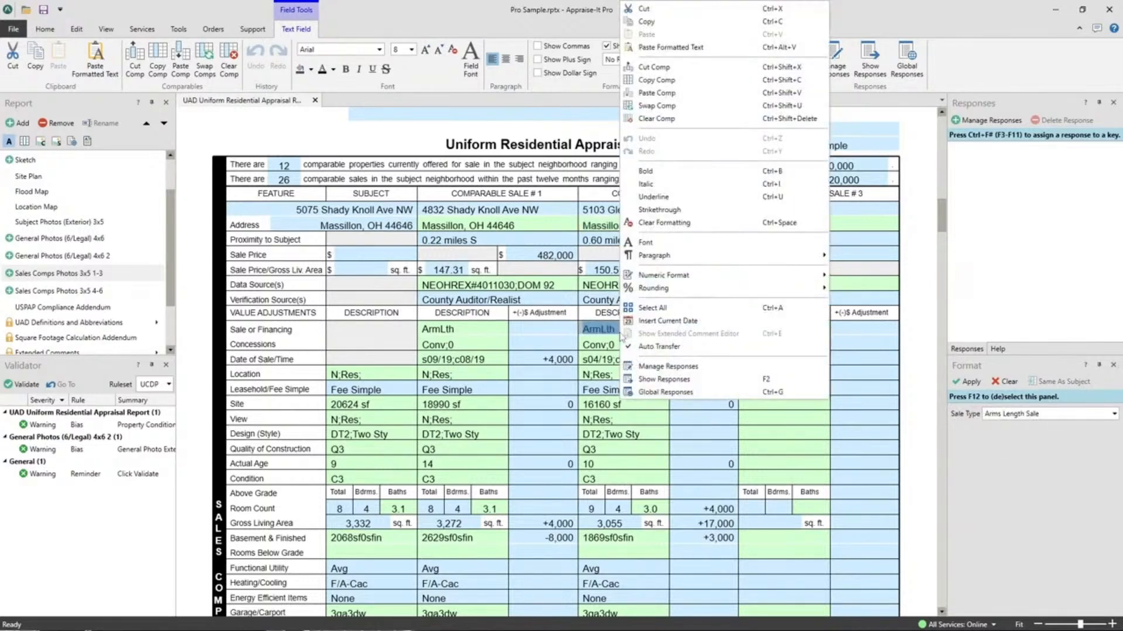
pyautogui.click(672, 82)
pyautogui.click(778, 344)
pyautogui.rightClick(778, 344)
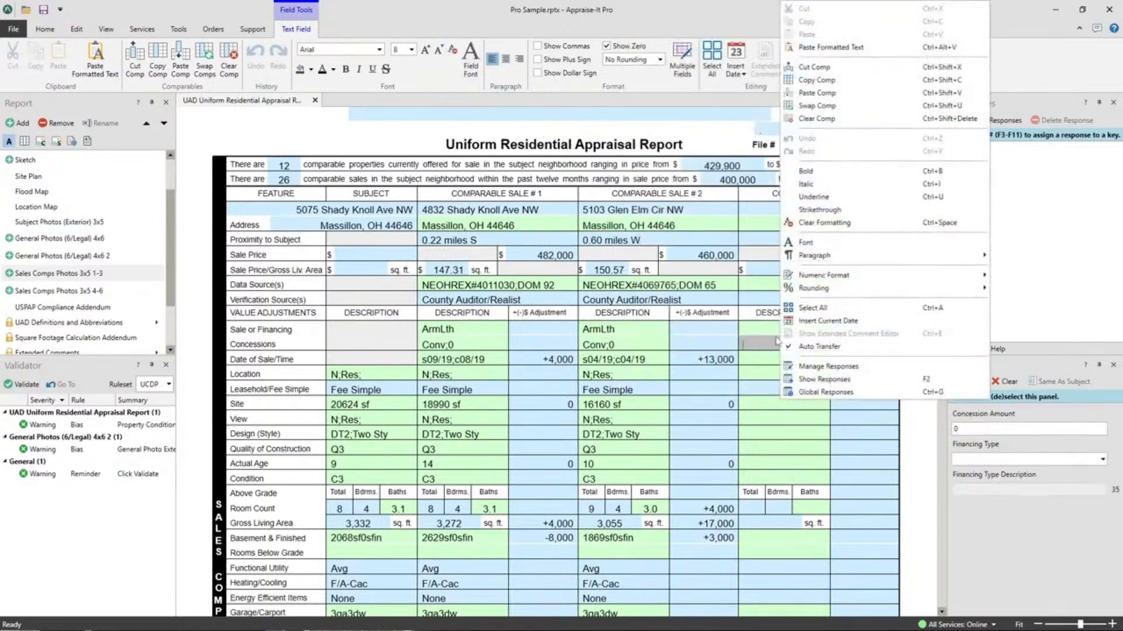
pyautogui.click(819, 93)
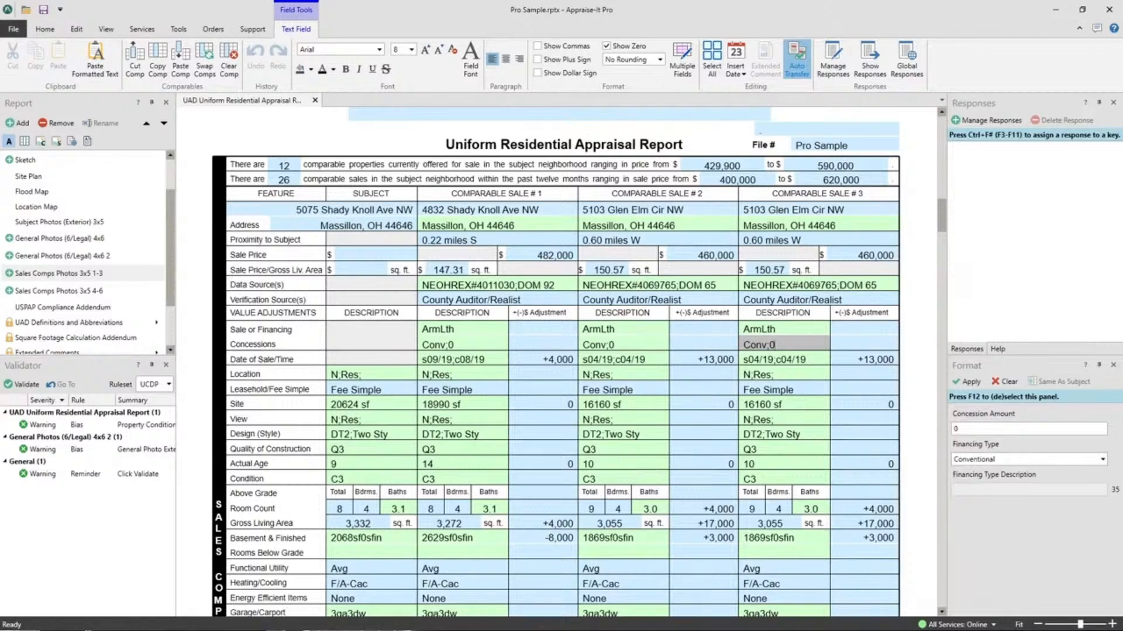
# - Open the report search page and remove the State field from the search criteria
pyautogui.click(14, 28)
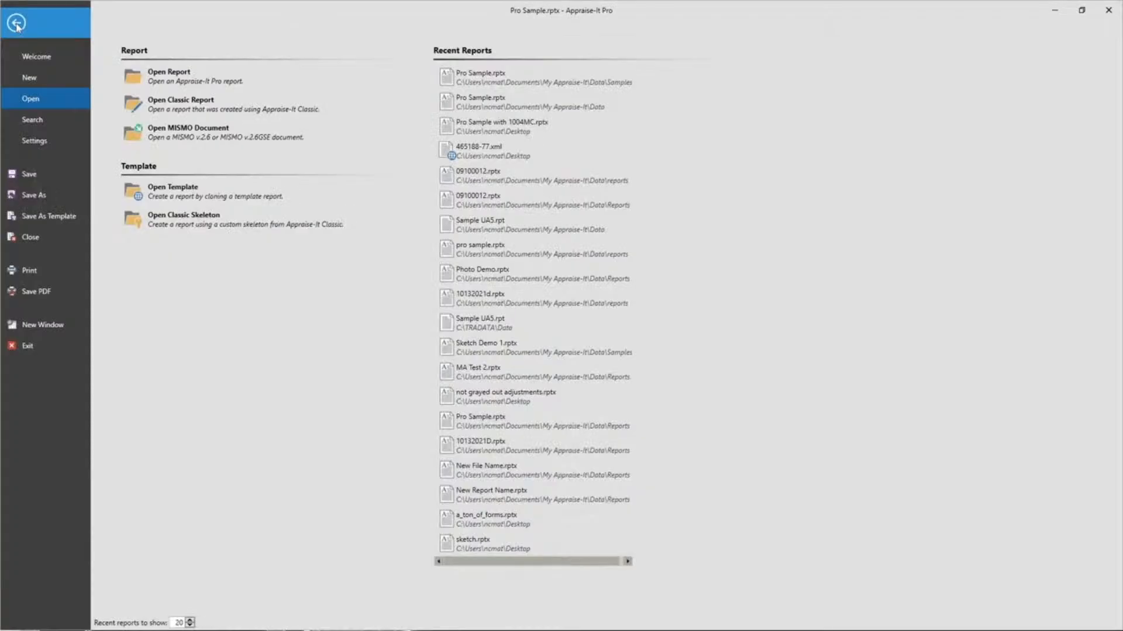
pyautogui.click(32, 119)
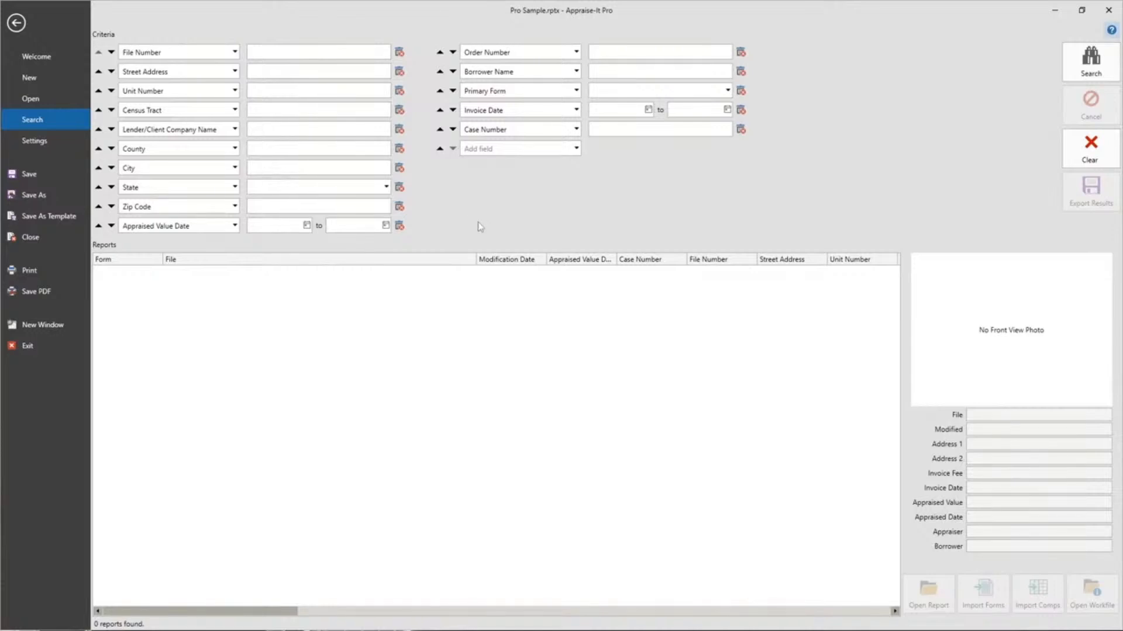
pyautogui.click(399, 188)
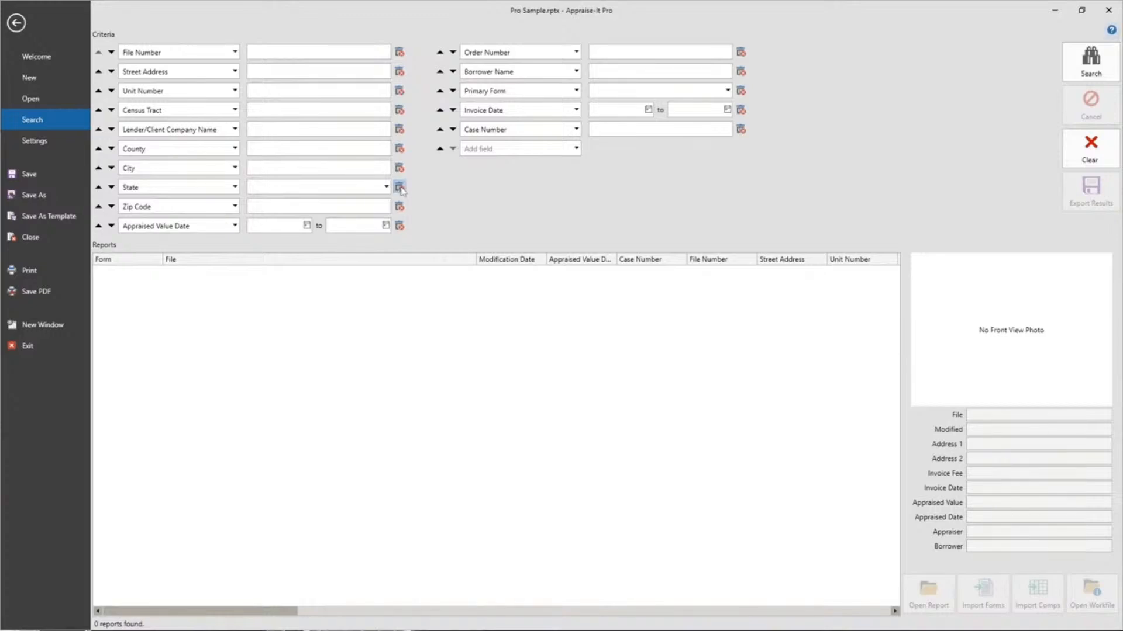
pyautogui.click(601, 346)
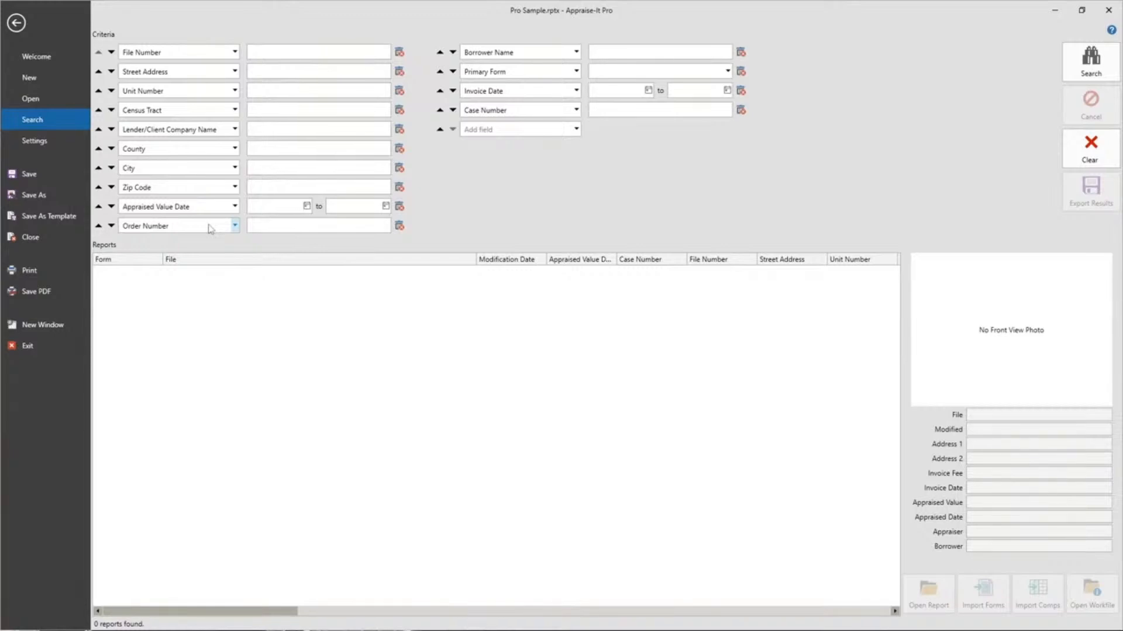
# - Replace the Order Number search criterion with Owner Name
pyautogui.click(234, 227)
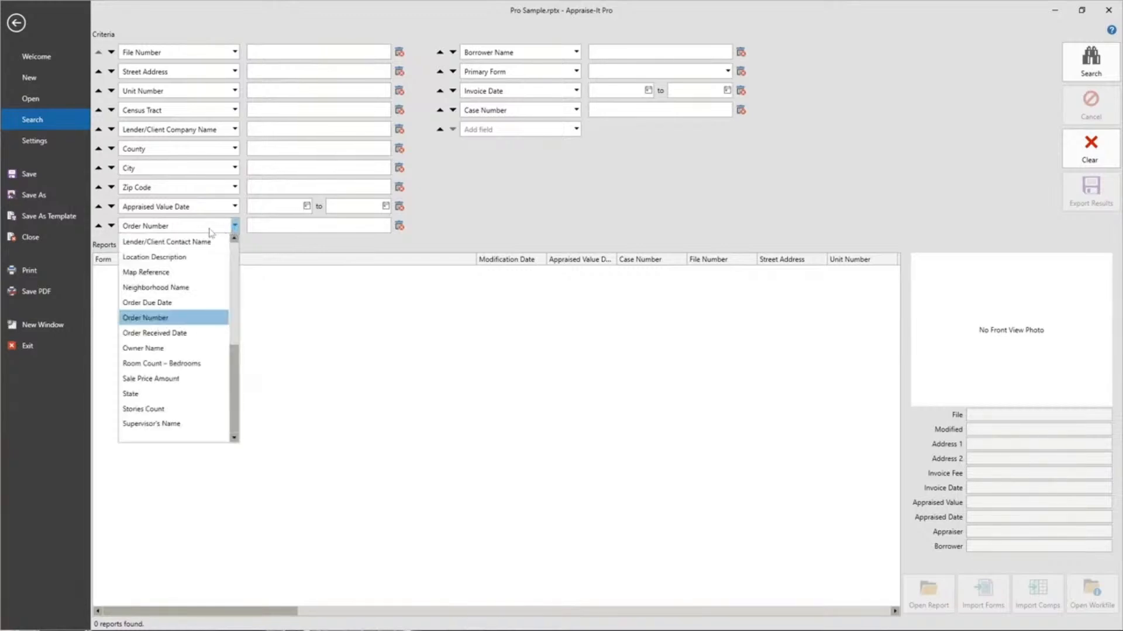
pyautogui.scroll(1, 174, 340)
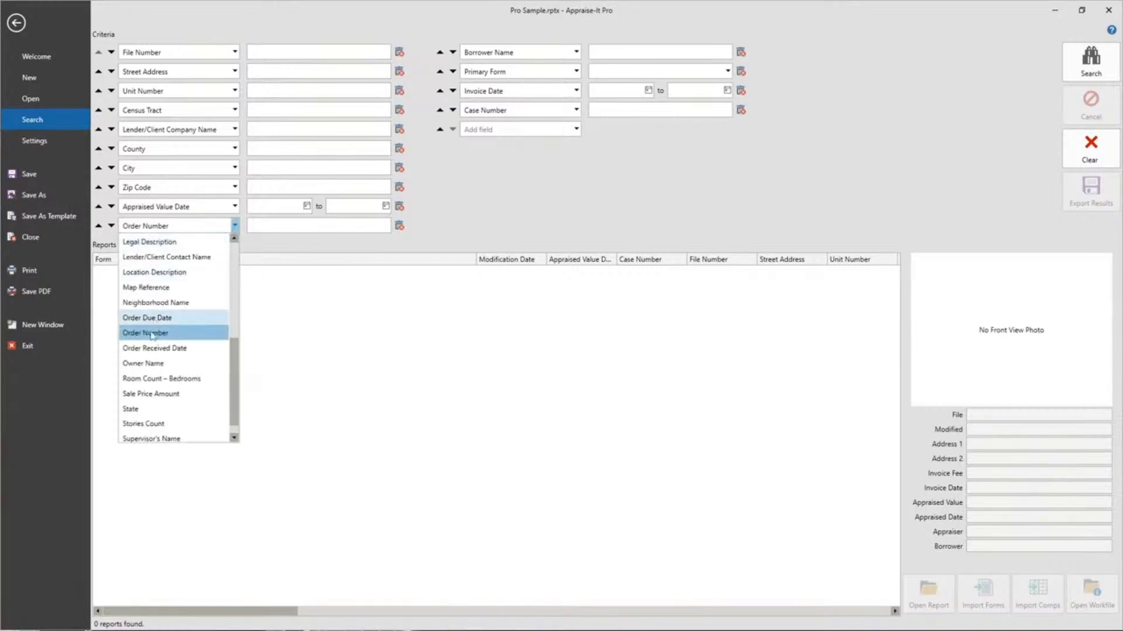
pyautogui.click(155, 365)
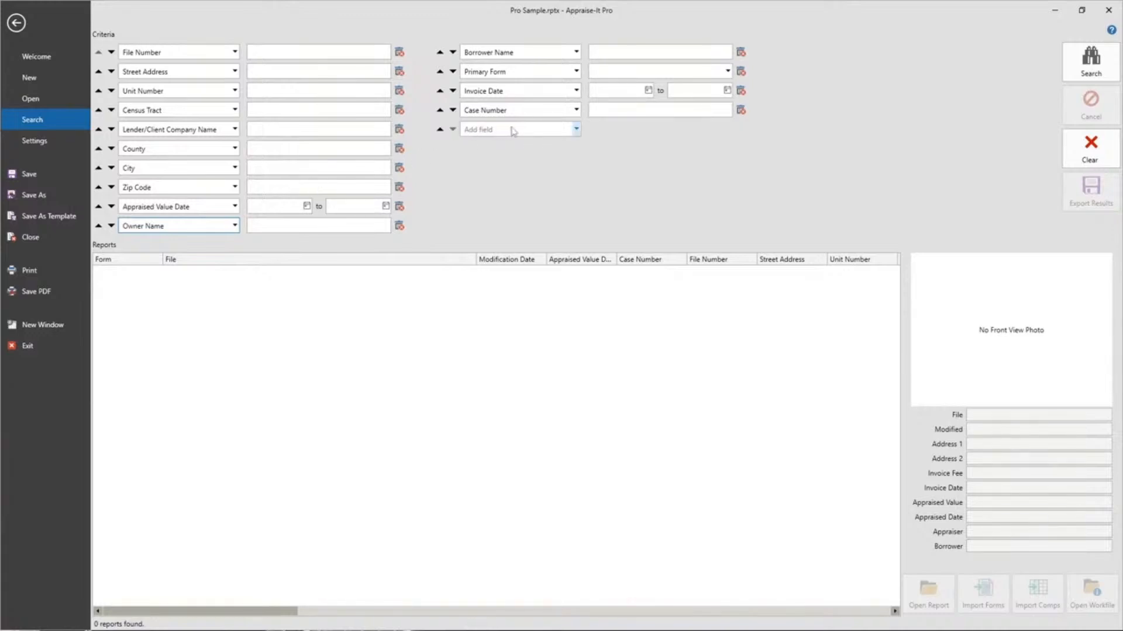
# - Add a new search criterion after Case Number and set its field to State
pyautogui.click(576, 129)
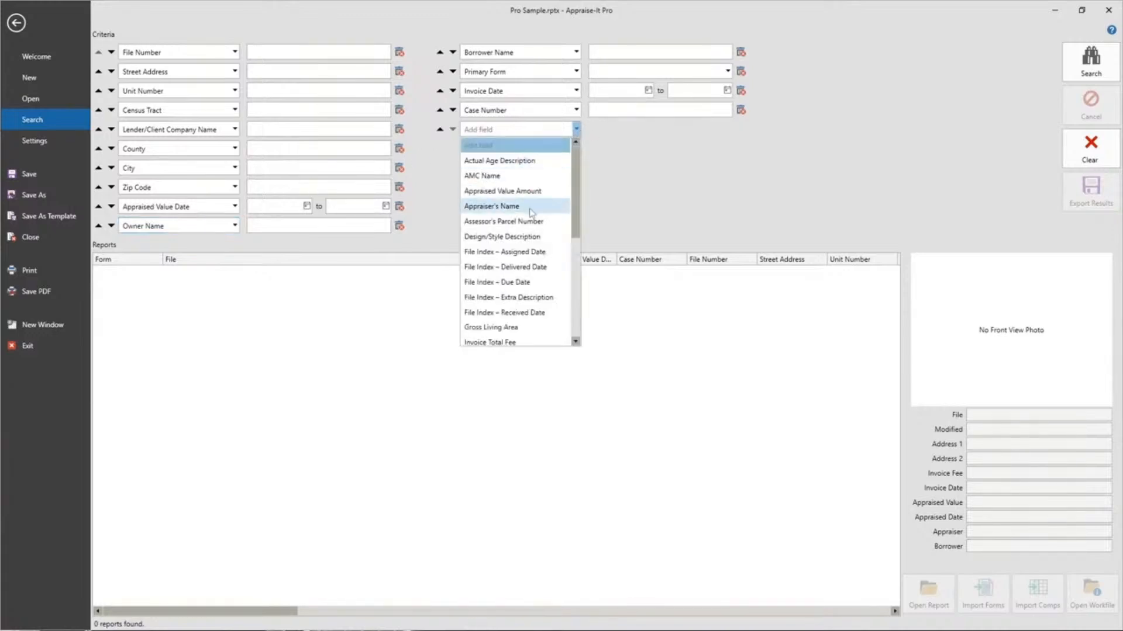
pyautogui.scroll(-4, 531, 214)
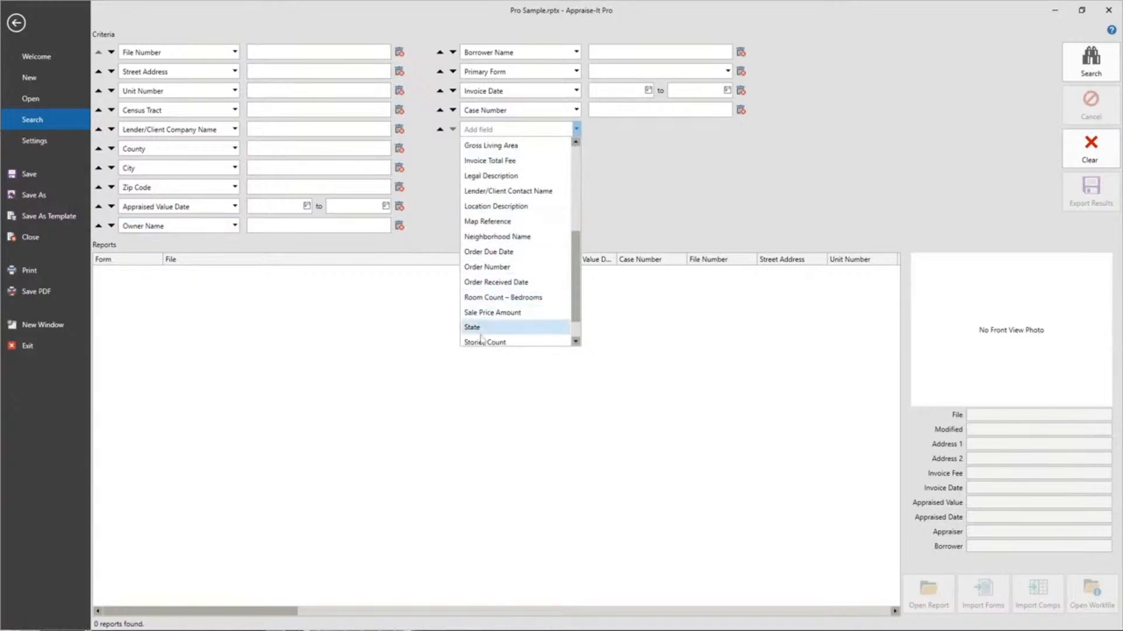
pyautogui.click(514, 342)
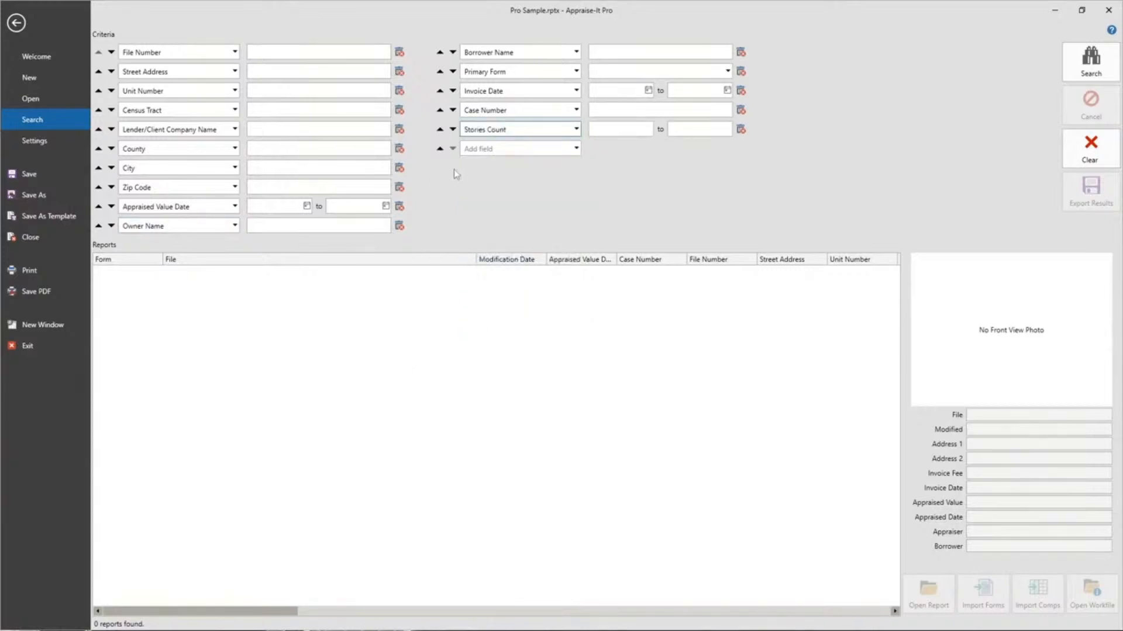
pyautogui.click(524, 130)
pyautogui.click(476, 312)
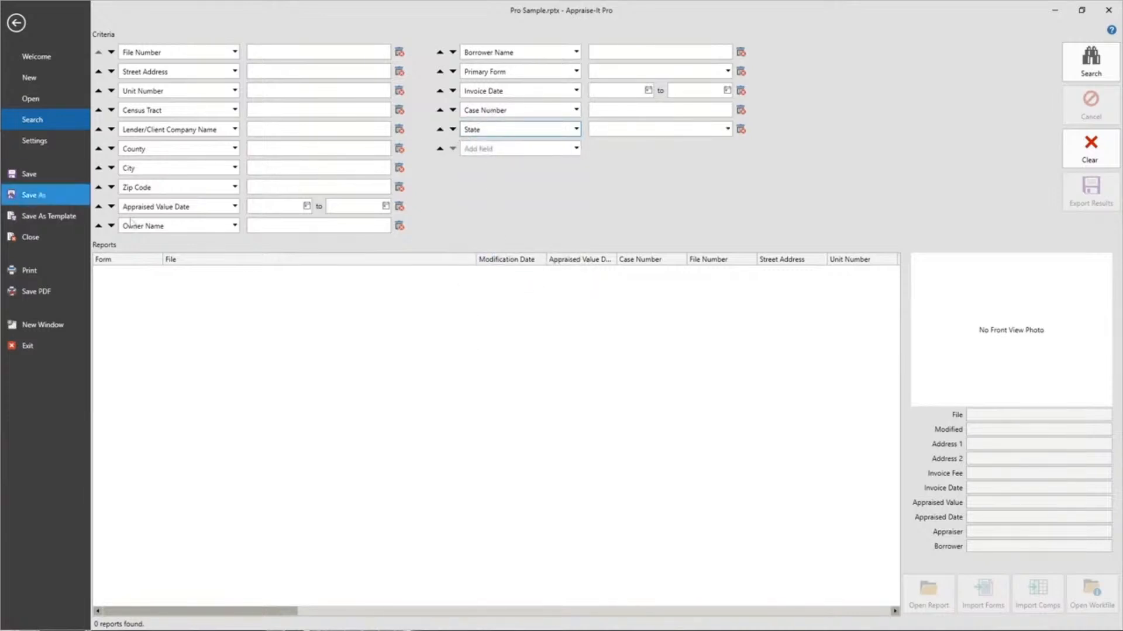
# - Move the State criterion up the list to between City and Zip Code and return to the report
pyautogui.click(439, 129)
pyautogui.click(439, 110)
pyautogui.click(439, 91)
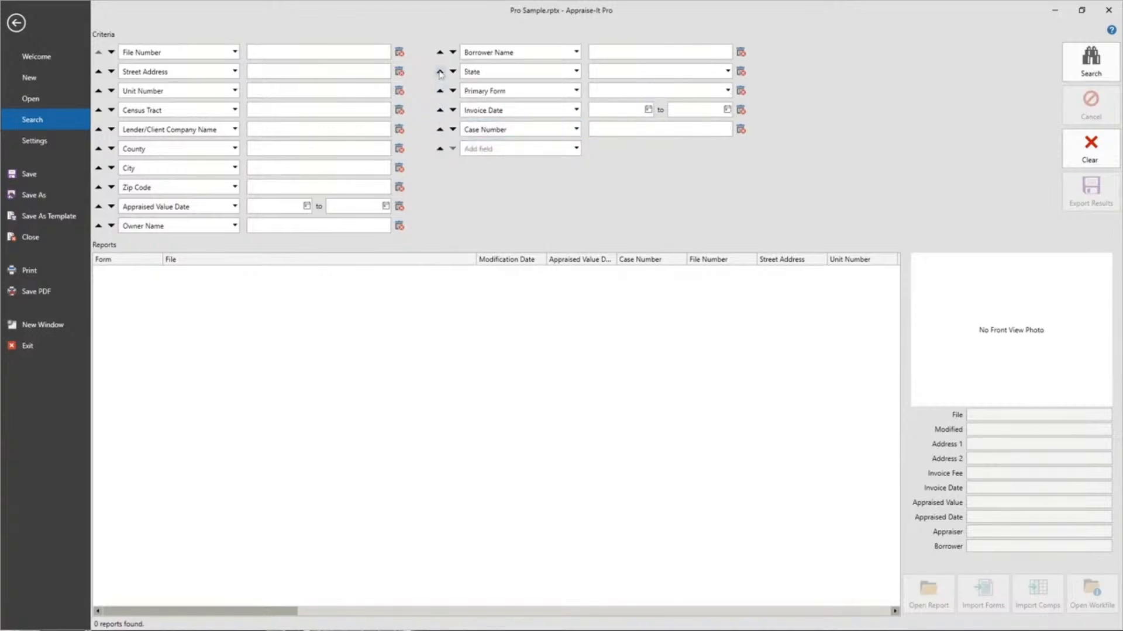
pyautogui.click(440, 71)
pyautogui.click(439, 52)
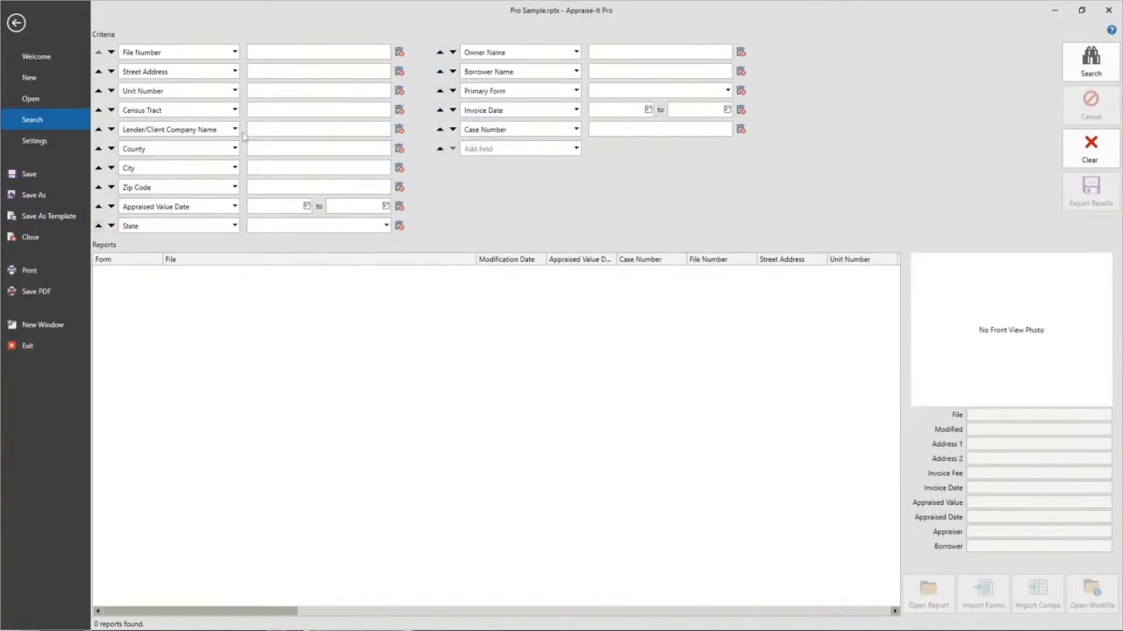
pyautogui.click(98, 226)
pyautogui.click(98, 207)
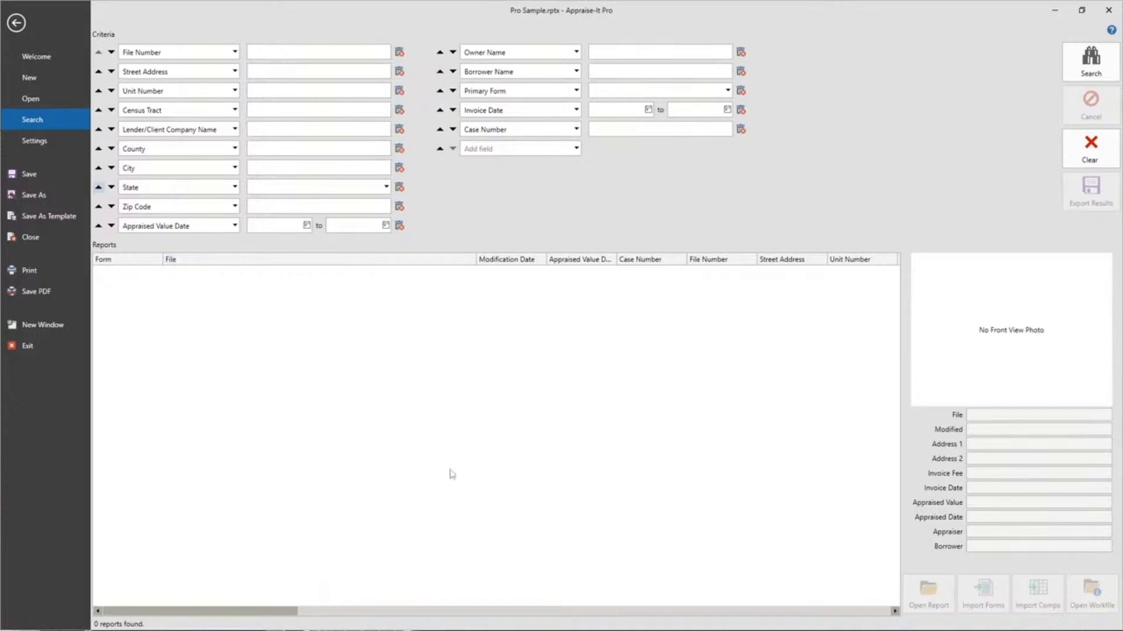
pyautogui.moveTo(185, 612)
pyautogui.mouseDown()
pyautogui.moveTo(796, 614)
pyautogui.moveTo(163, 611)
pyautogui.mouseUp()
pyautogui.click(17, 24)
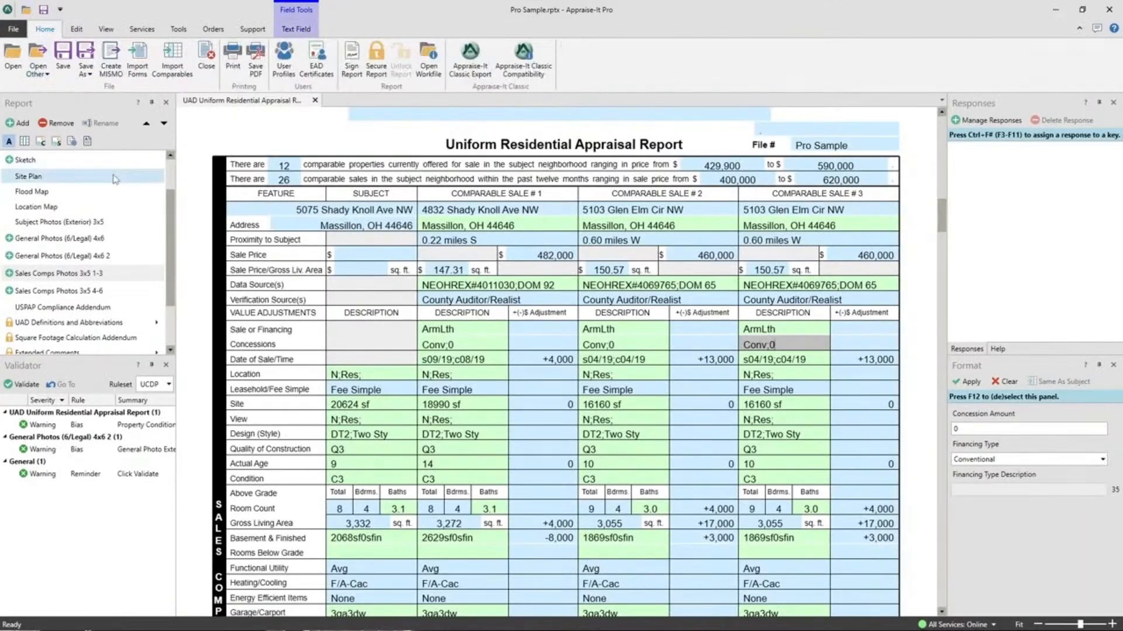
# - Check the report's workfile folder and close its window
pyautogui.click(426, 55)
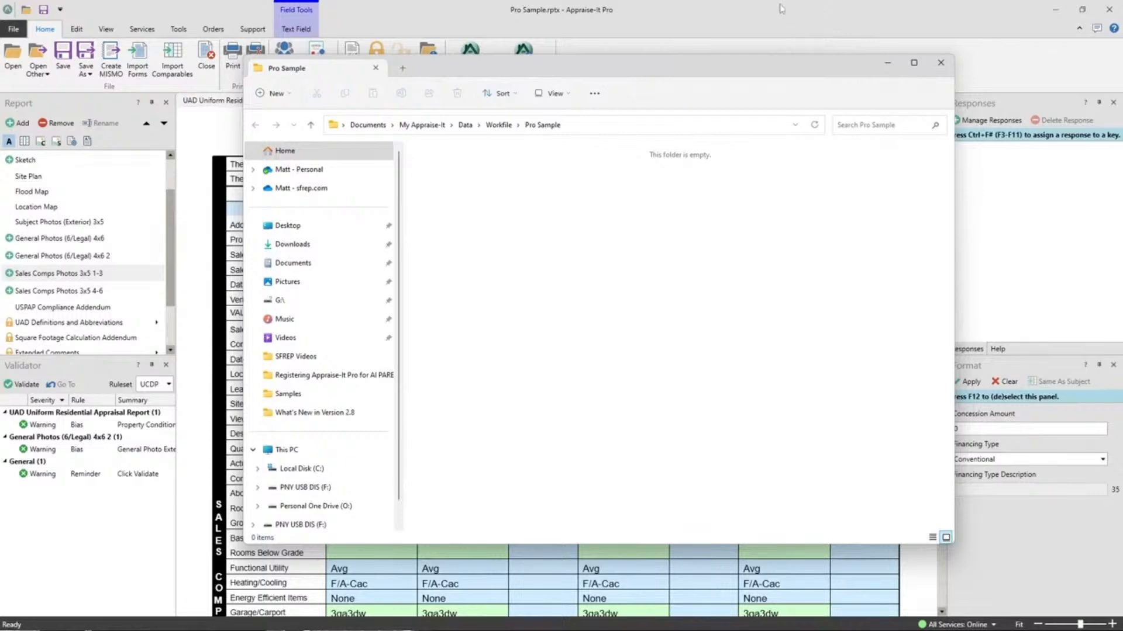
pyautogui.click(940, 63)
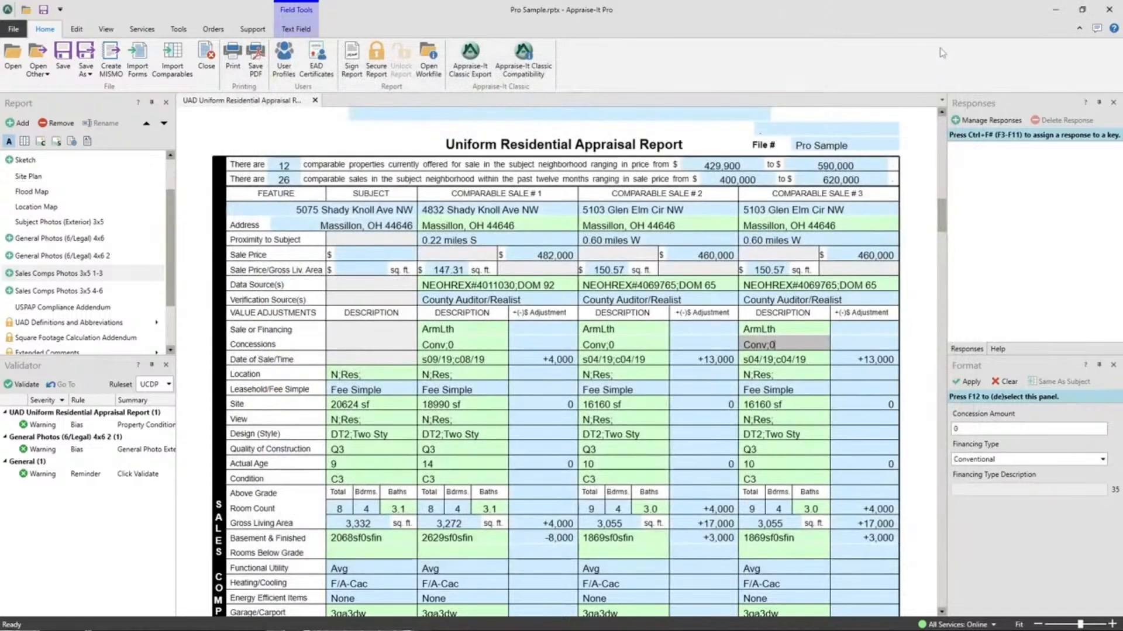
pyautogui.click(436, 78)
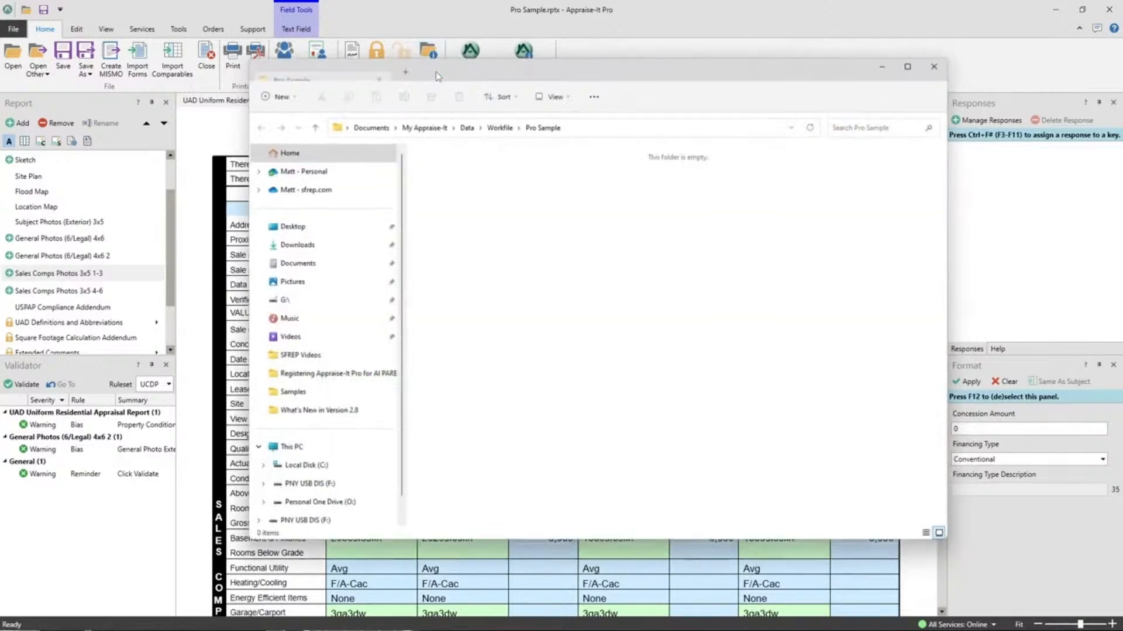
pyautogui.click(946, 62)
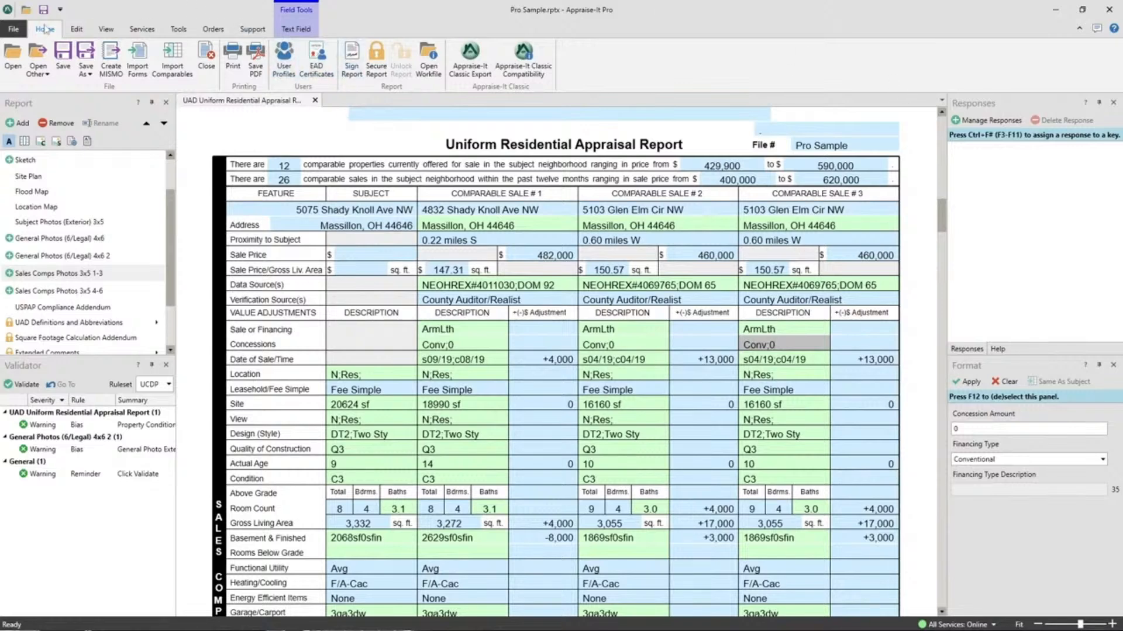
pyautogui.click(13, 28)
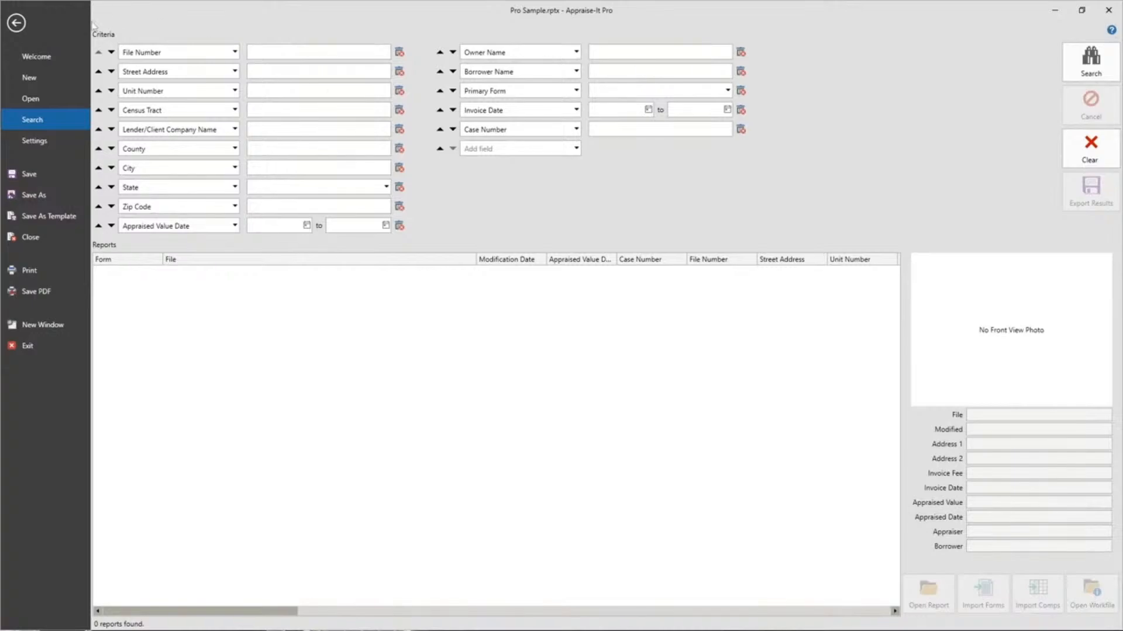
pyautogui.click(15, 23)
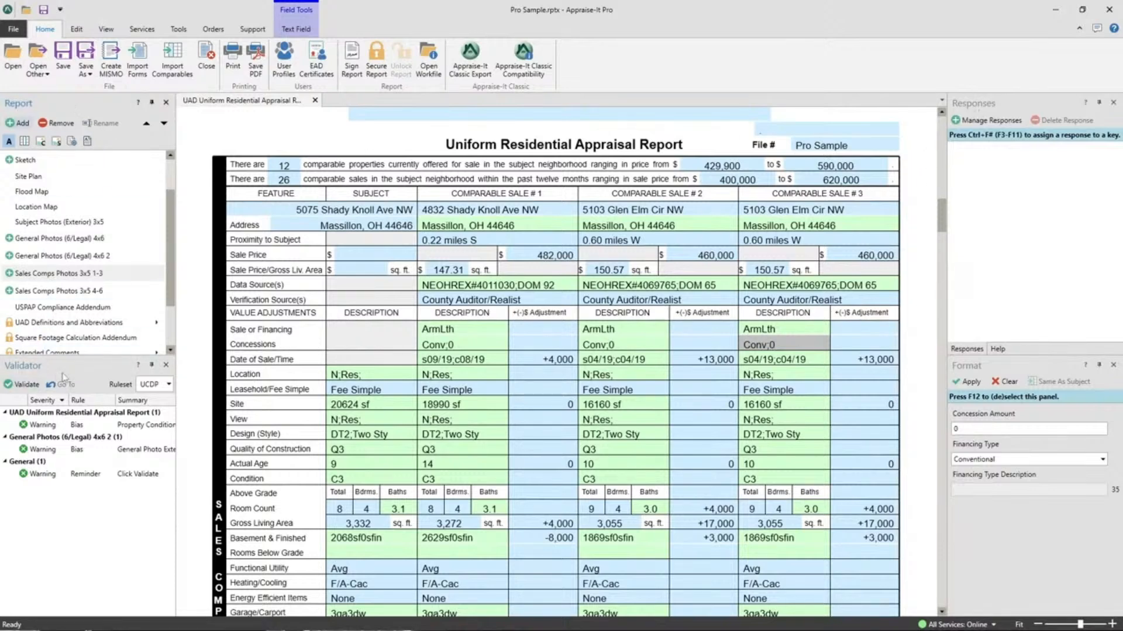
# - Undock the Responses, Help, Validator and Format panels and group them as tabs with the Report panel
pyautogui.click(999, 350)
pyautogui.click(976, 351)
pyautogui.moveTo(982, 110); pyautogui.dragTo(640, 167)
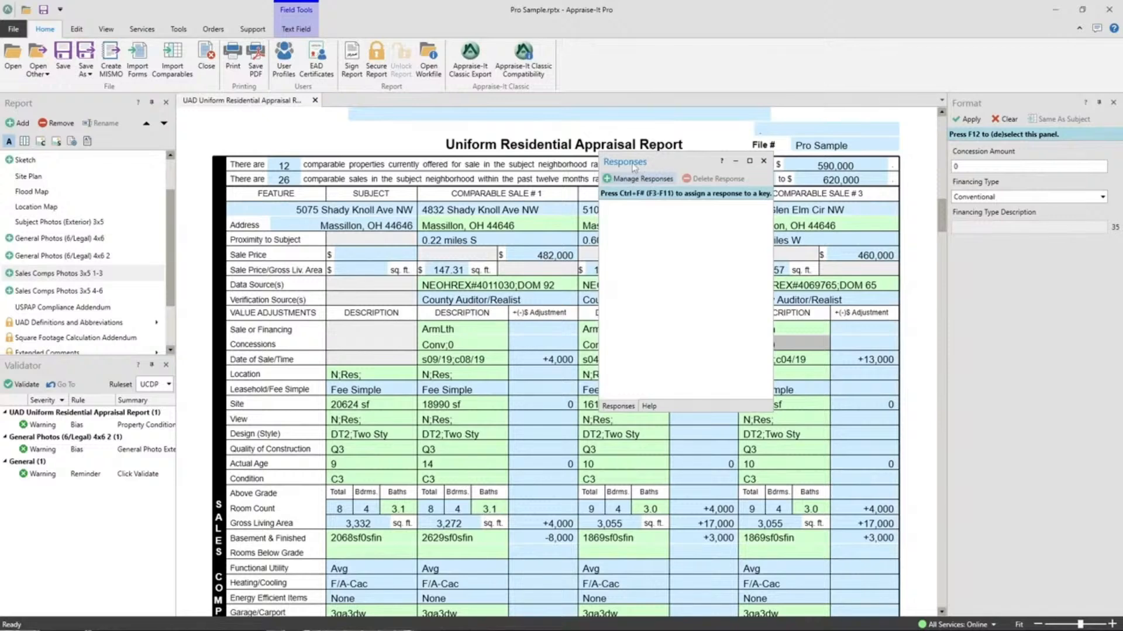
pyautogui.moveTo(633, 168); pyautogui.dragTo(92, 228)
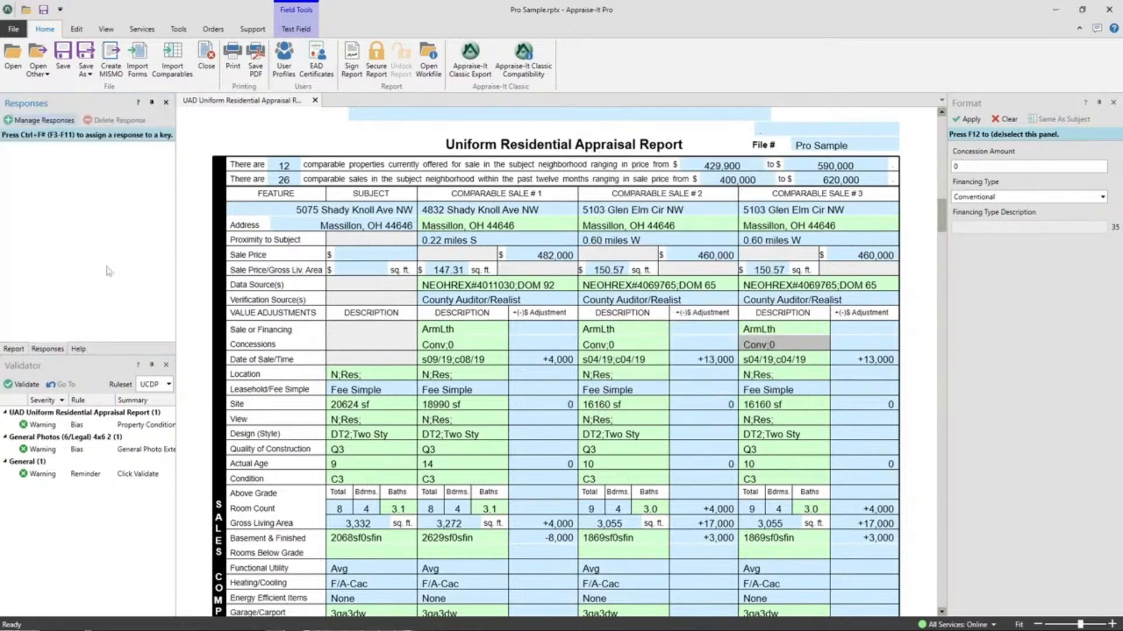
pyautogui.moveTo(47, 348); pyautogui.dragTo(93, 223)
pyautogui.moveTo(977, 106); pyautogui.dragTo(91, 363)
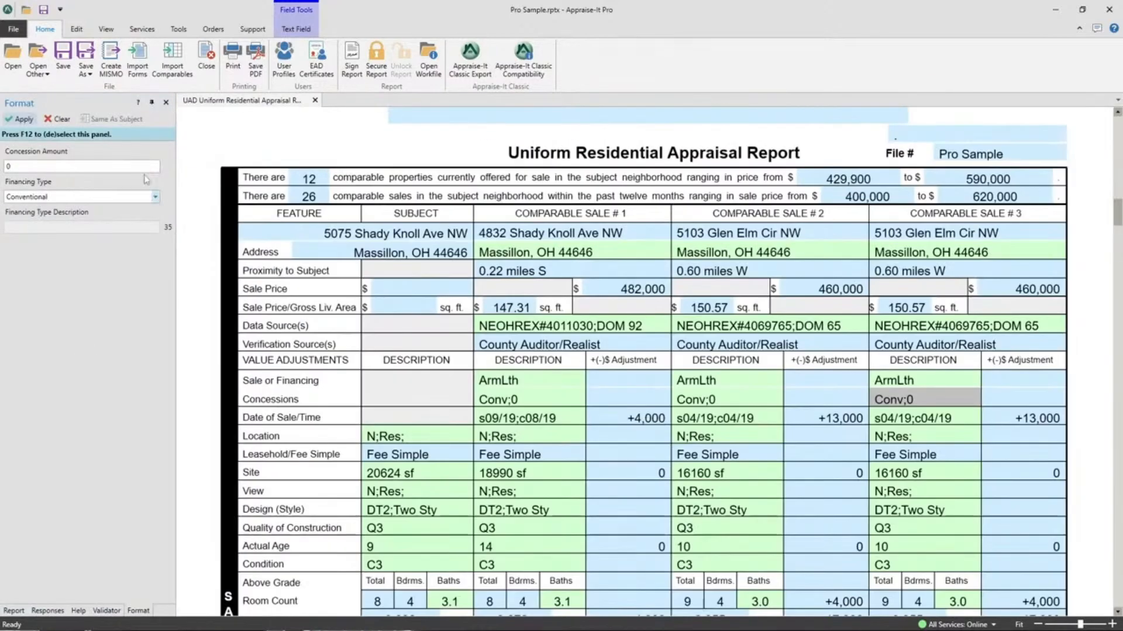
# - Look through the grouped Report, Responses, Help, Validator and Format panels
pyautogui.click(17, 611)
pyautogui.click(49, 611)
pyautogui.click(92, 612)
pyautogui.click(75, 612)
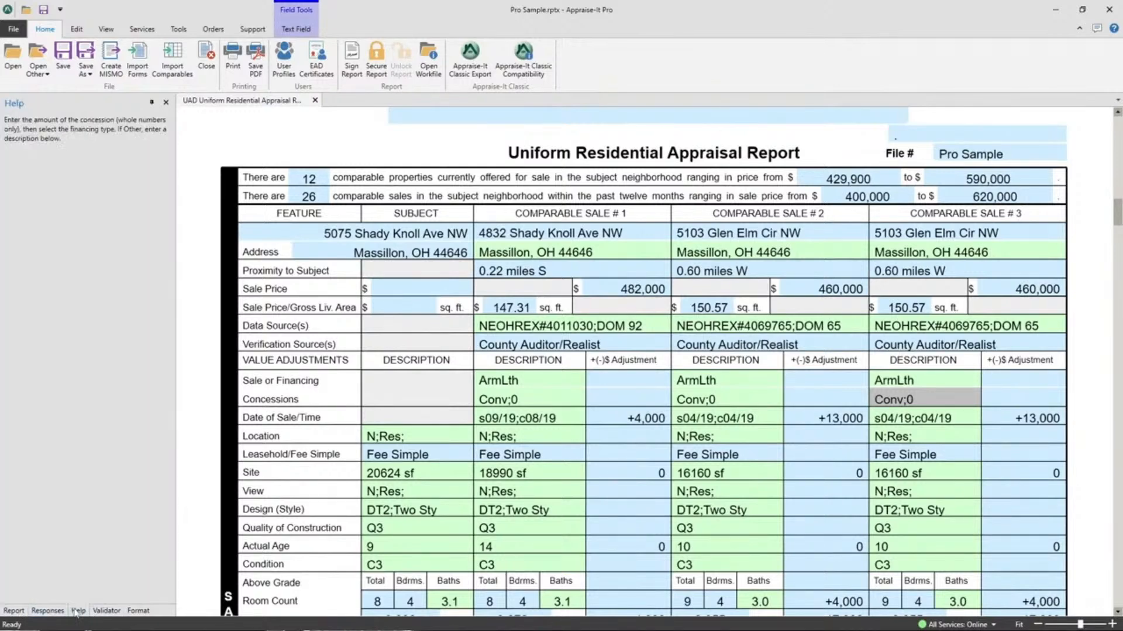
pyautogui.click(140, 614)
pyautogui.click(102, 613)
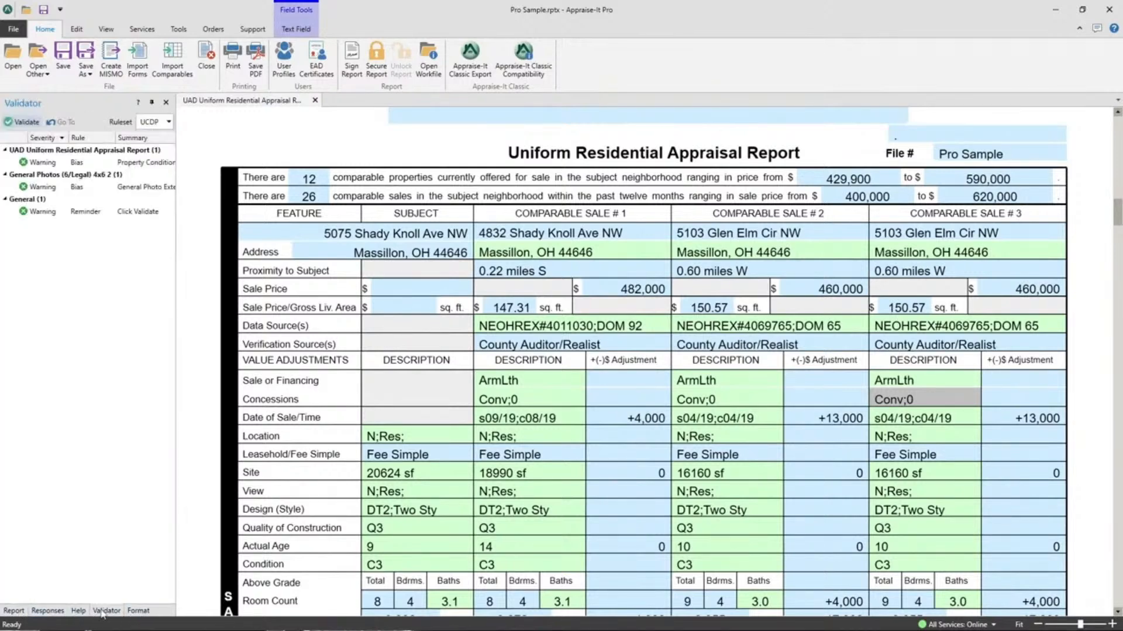
pyautogui.click(134, 612)
pyautogui.click(96, 612)
pyautogui.click(44, 613)
pyautogui.click(12, 612)
pyautogui.click(42, 613)
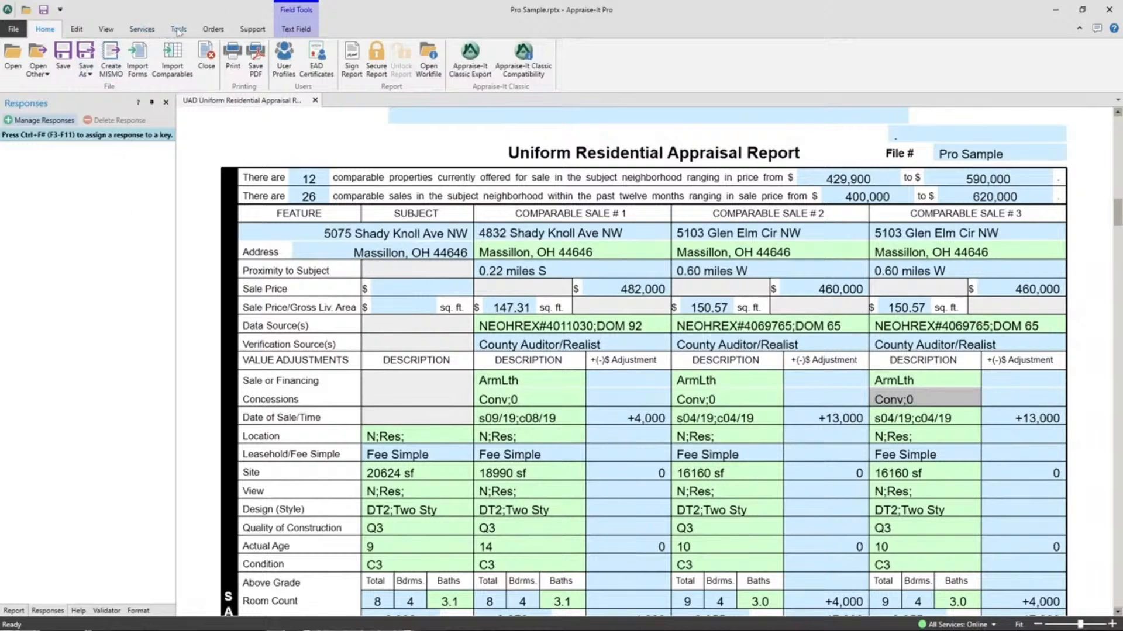
# - Reset the panel layout to its default arrangement and confirm
pyautogui.click(98, 35)
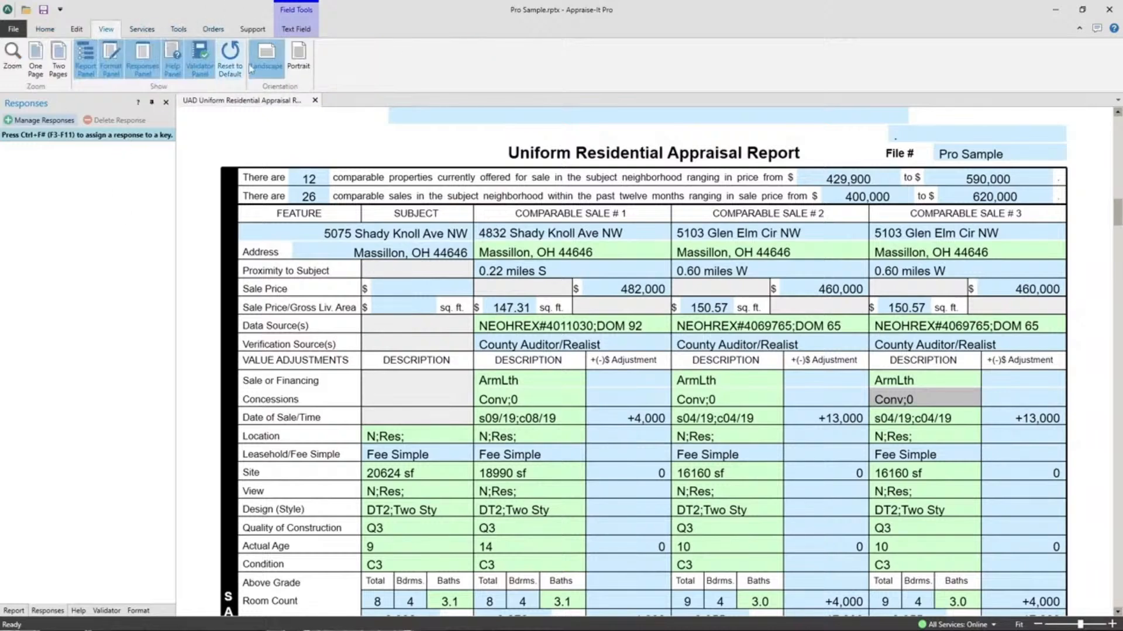
pyautogui.click(229, 58)
pyautogui.click(617, 345)
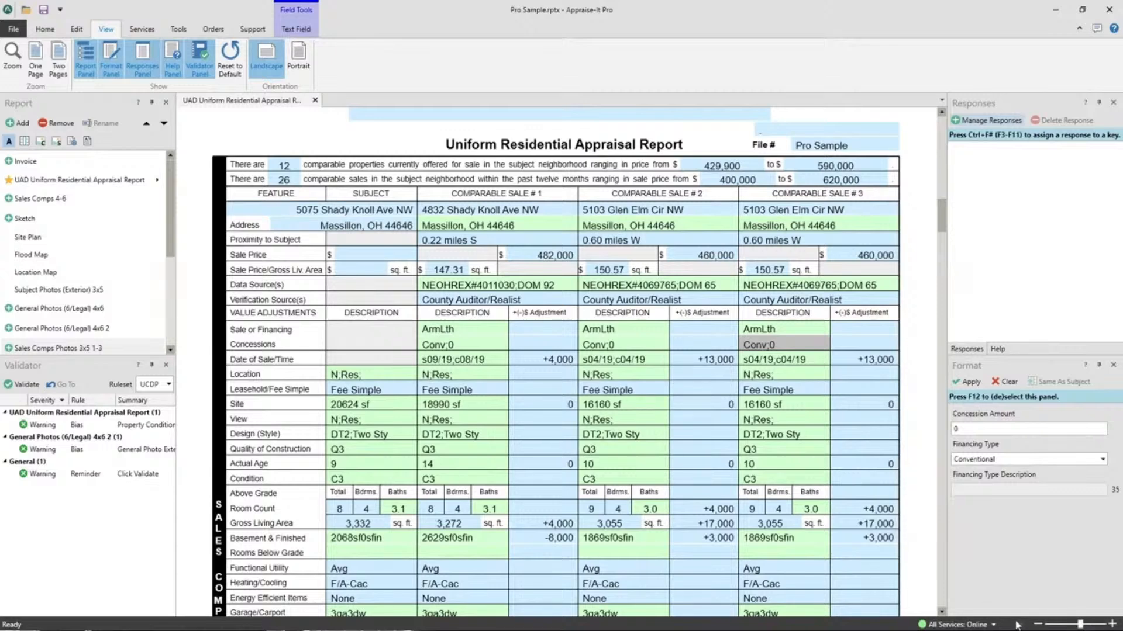
# - Zoom the report in to 230% and out to 60% to look over several pages side by side
pyautogui.click(1039, 625)
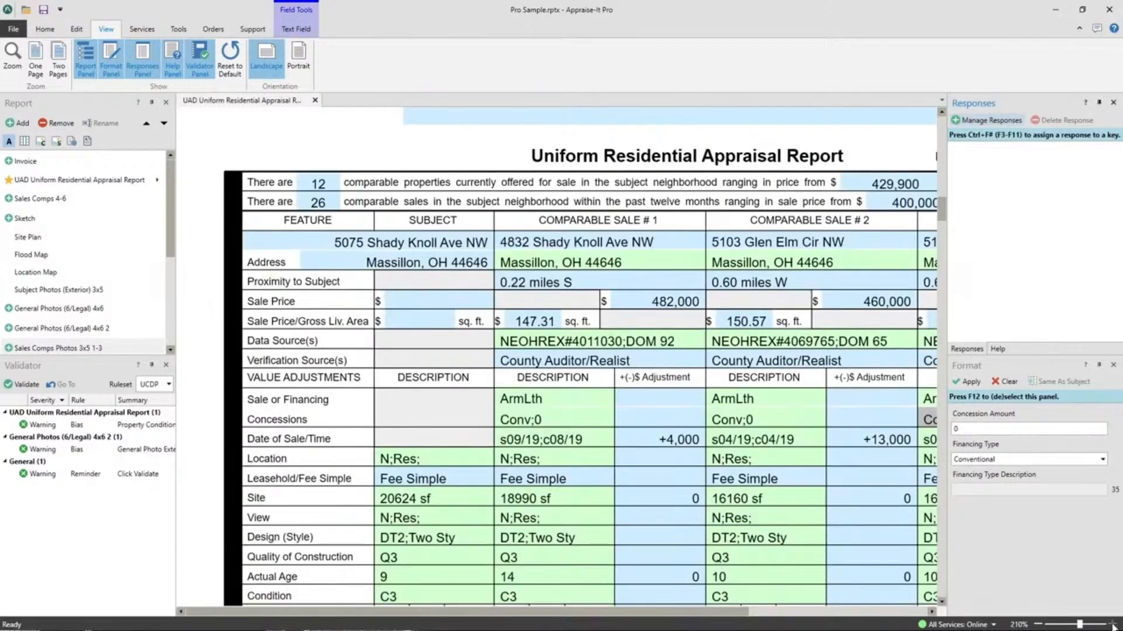
pyautogui.click(1113, 626)
pyautogui.click(1113, 625)
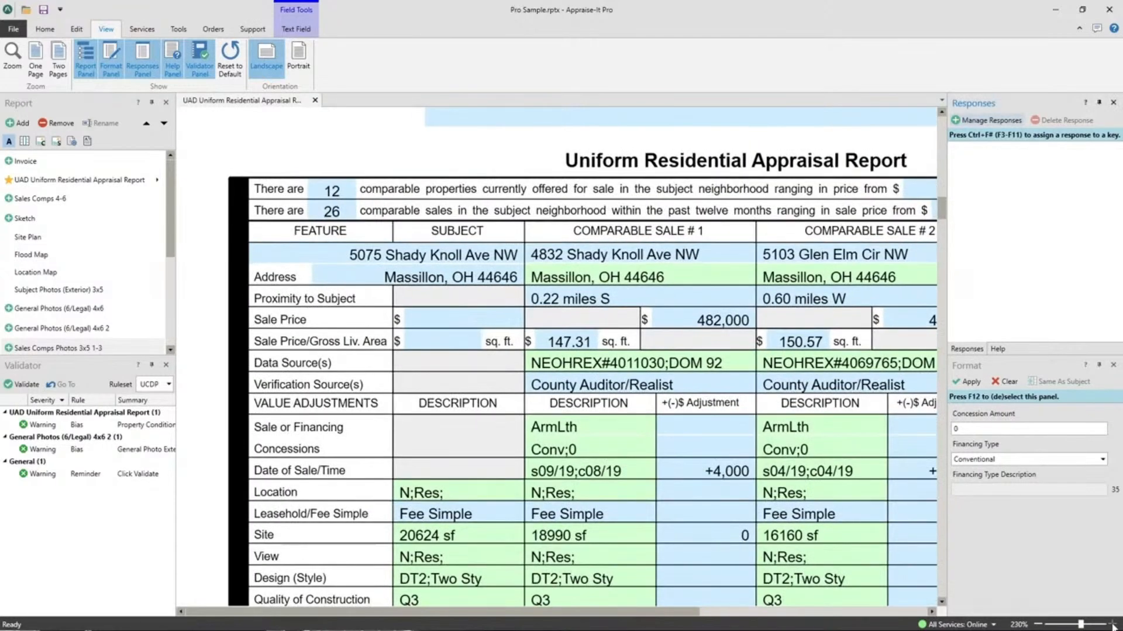
pyautogui.click(1040, 625)
pyautogui.click(1039, 626)
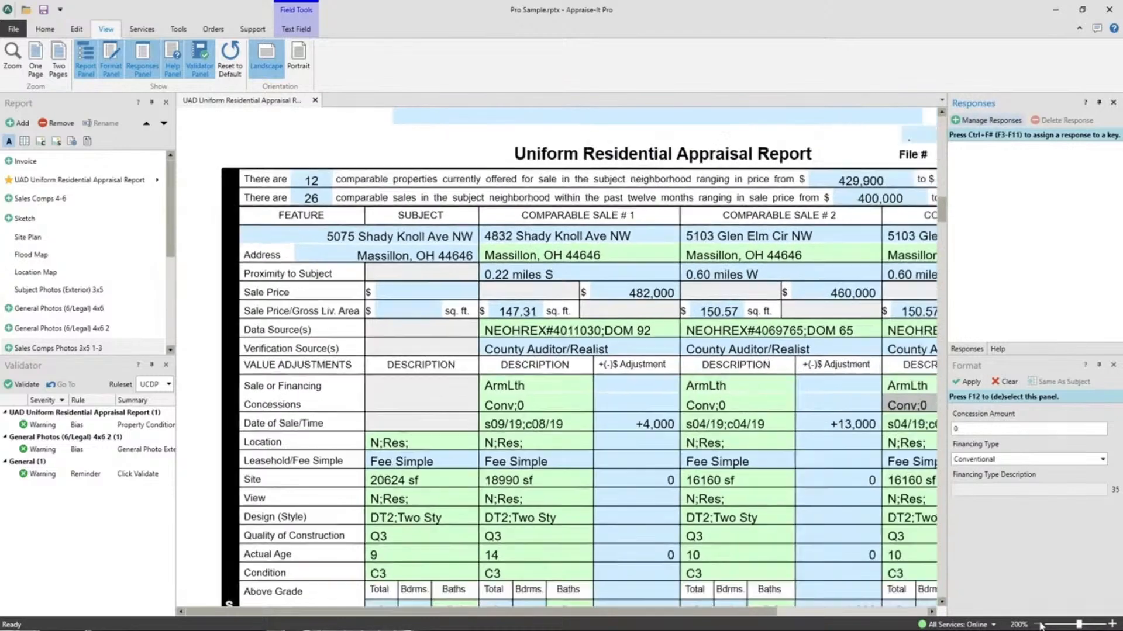
pyautogui.click(1040, 625)
pyautogui.click(1040, 625)
pyautogui.click(1040, 625)
pyautogui.click(1040, 625)
pyautogui.click(1040, 625)
pyautogui.click(1040, 625)
pyautogui.click(1039, 625)
pyautogui.click(1039, 625)
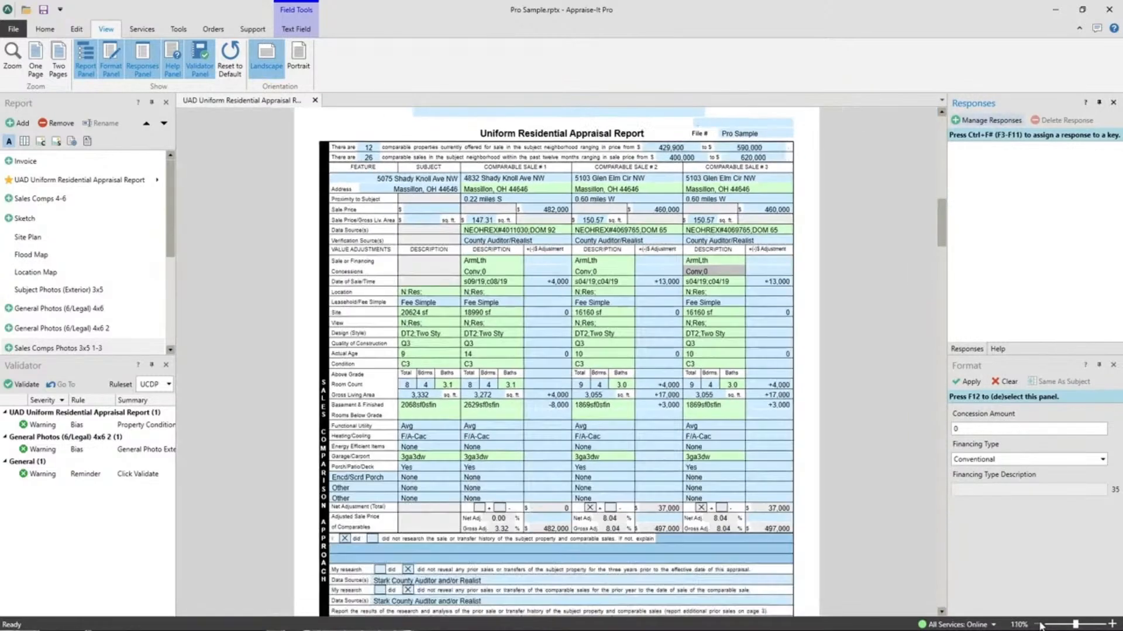
pyautogui.click(1040, 625)
pyautogui.click(1039, 625)
pyautogui.click(1040, 625)
pyautogui.click(1040, 625)
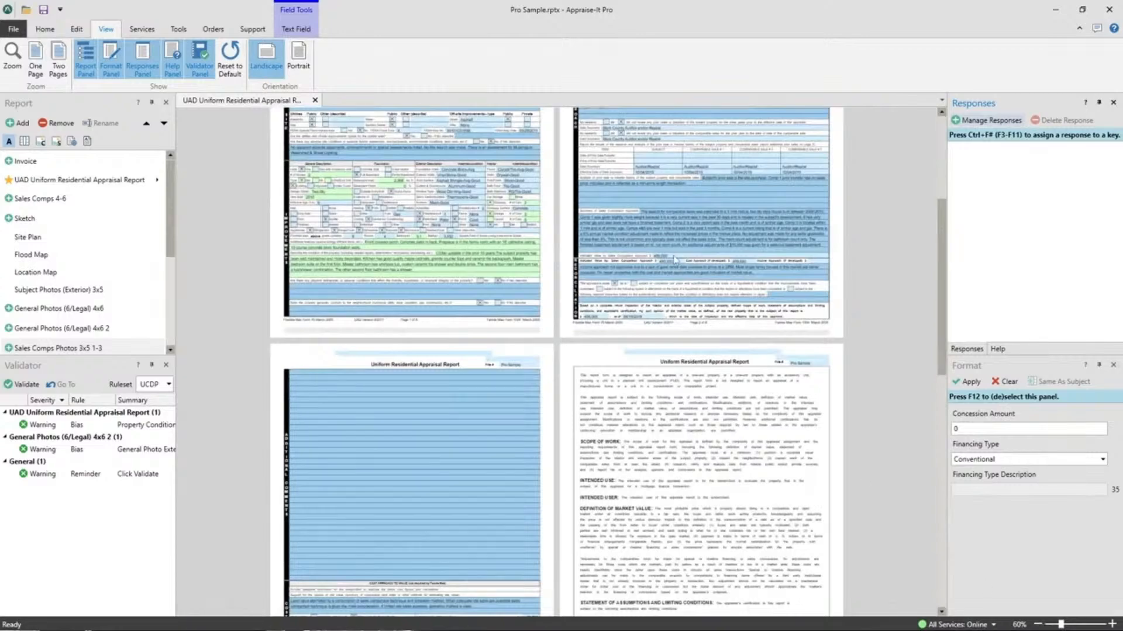
pyautogui.click(1039, 625)
pyautogui.scroll(-20, 561, 322)
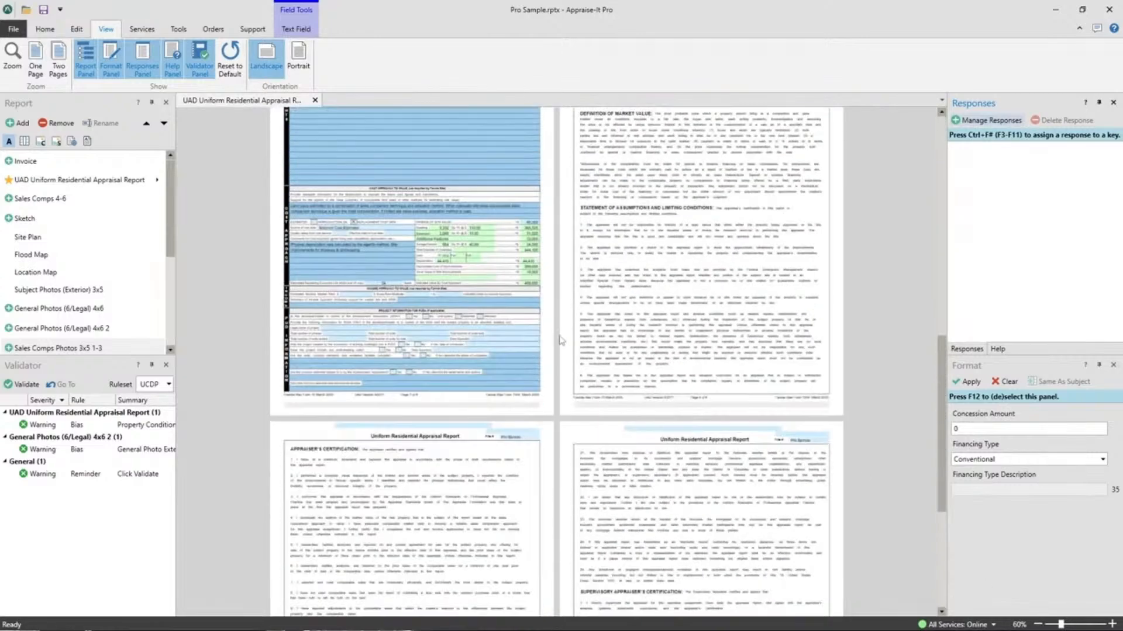
# - Zoom the report in to 220% and look across the enlarged first page of the UAD Uniform Residential Appraisal Report
pyautogui.scroll(15, 533, 370)
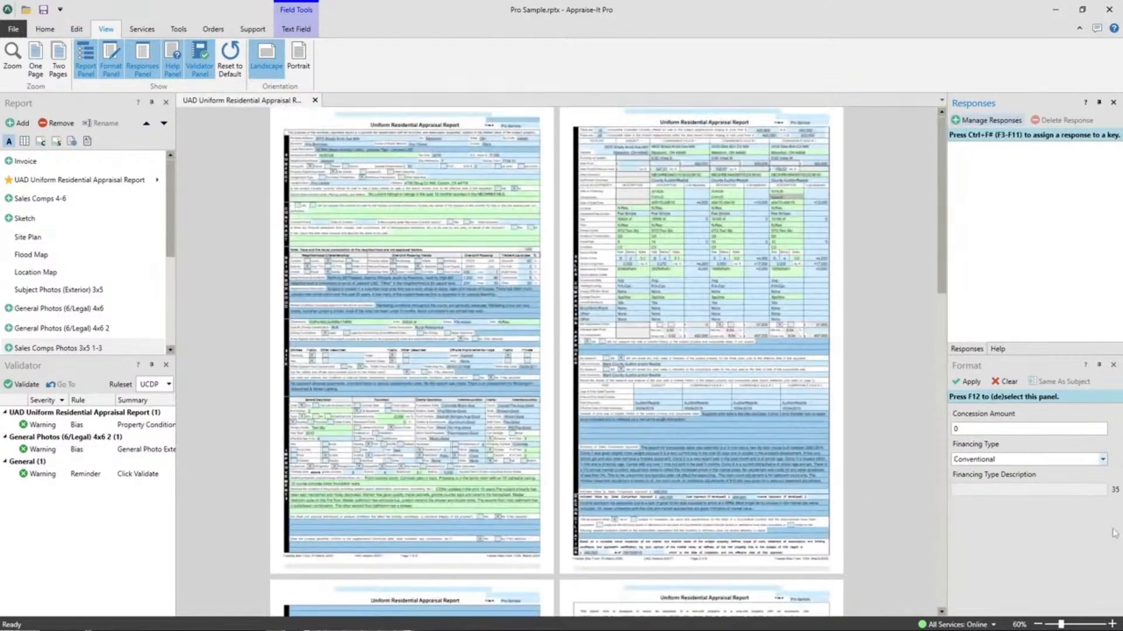
pyautogui.click(1113, 625)
pyautogui.click(1112, 624)
pyautogui.click(1112, 625)
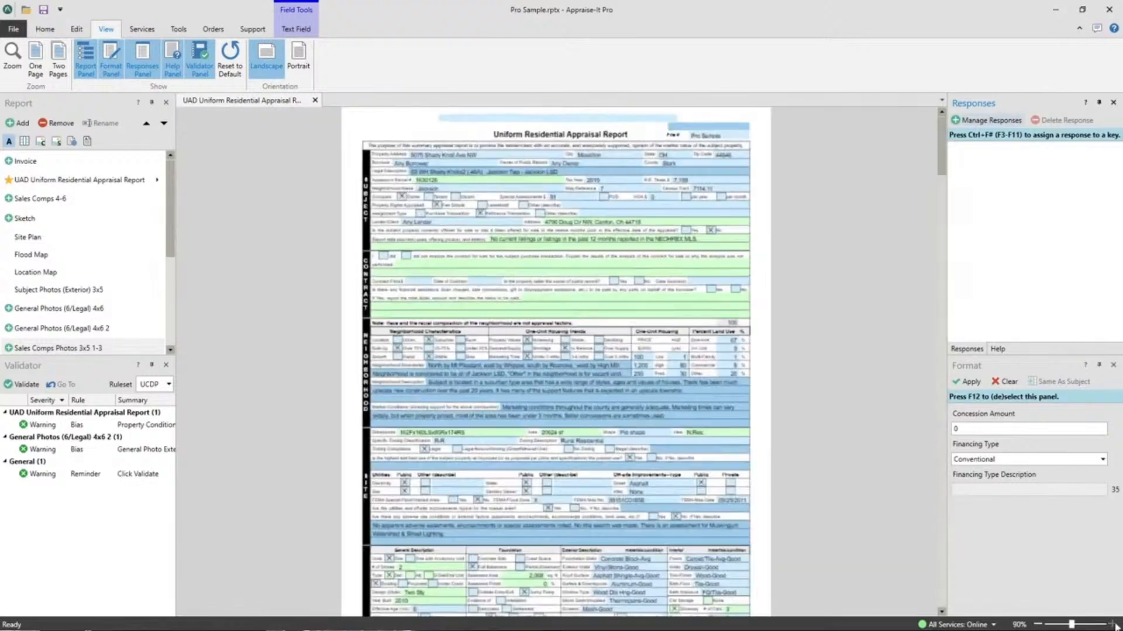
pyautogui.click(1112, 624)
pyautogui.click(1112, 625)
pyautogui.click(1112, 625)
pyautogui.click(1112, 624)
pyautogui.click(1112, 624)
pyautogui.click(1112, 625)
pyautogui.click(1112, 625)
pyautogui.click(1112, 625)
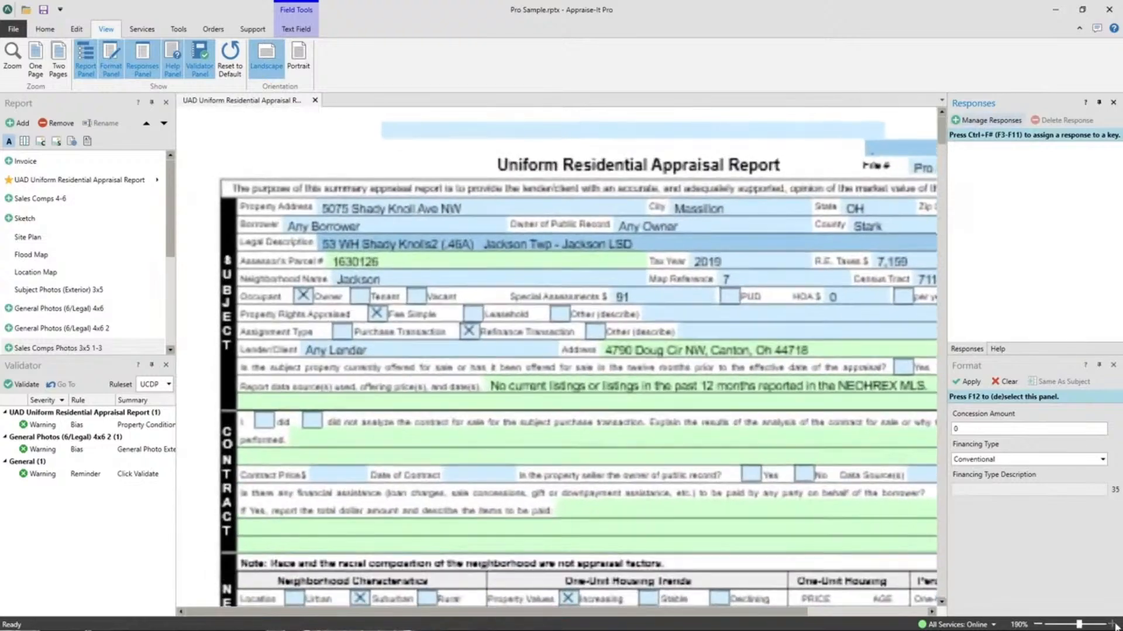
pyautogui.click(1112, 624)
pyautogui.click(1112, 625)
pyautogui.click(1113, 624)
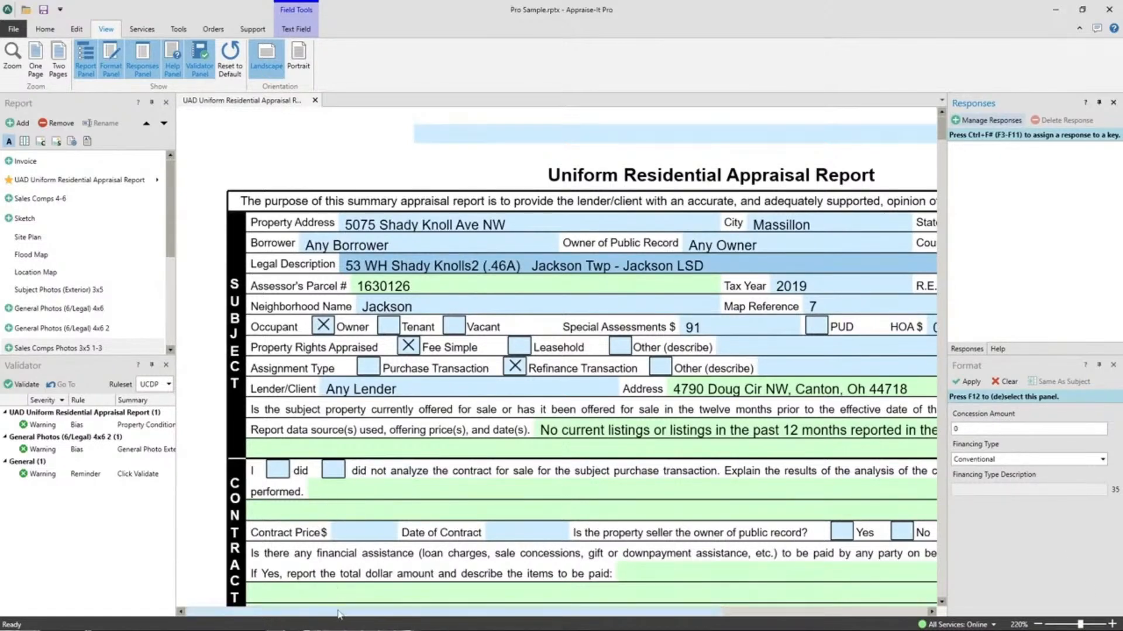
pyautogui.moveTo(338, 614); pyautogui.dragTo(469, 617)
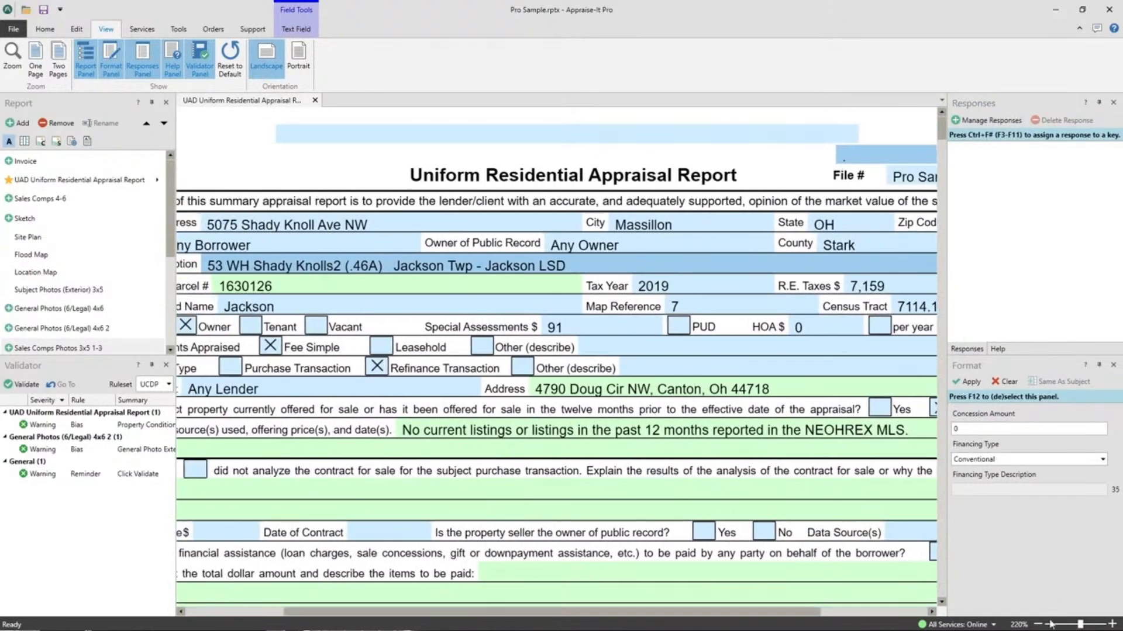
# - Set the report's zoom to Fit to Width
pyautogui.click(1018, 625)
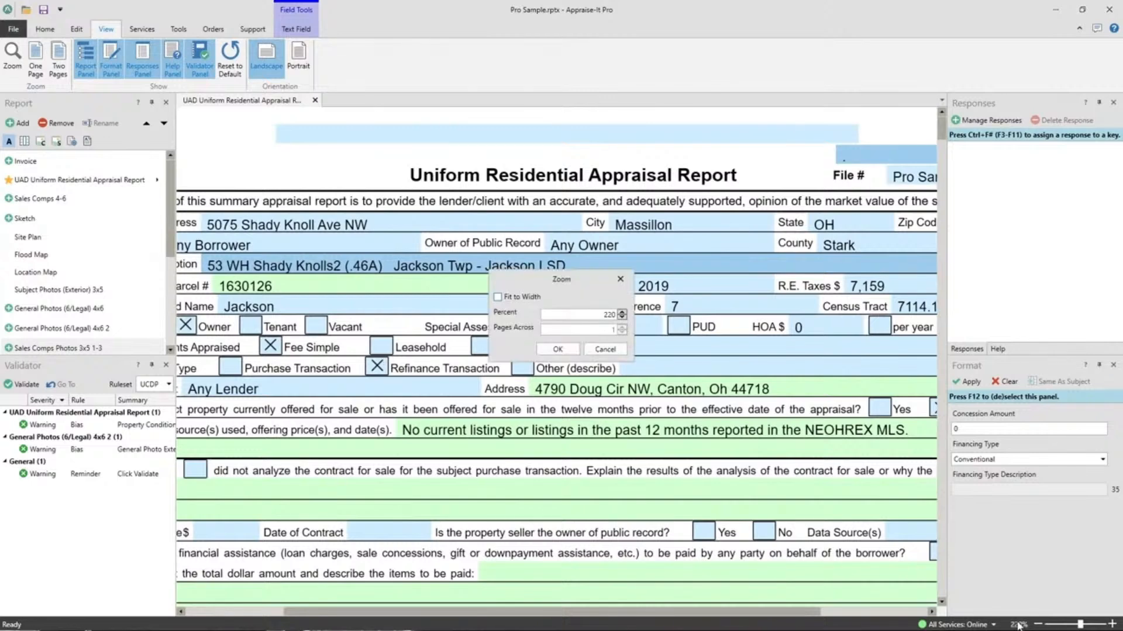
pyautogui.click(497, 297)
pyautogui.click(557, 349)
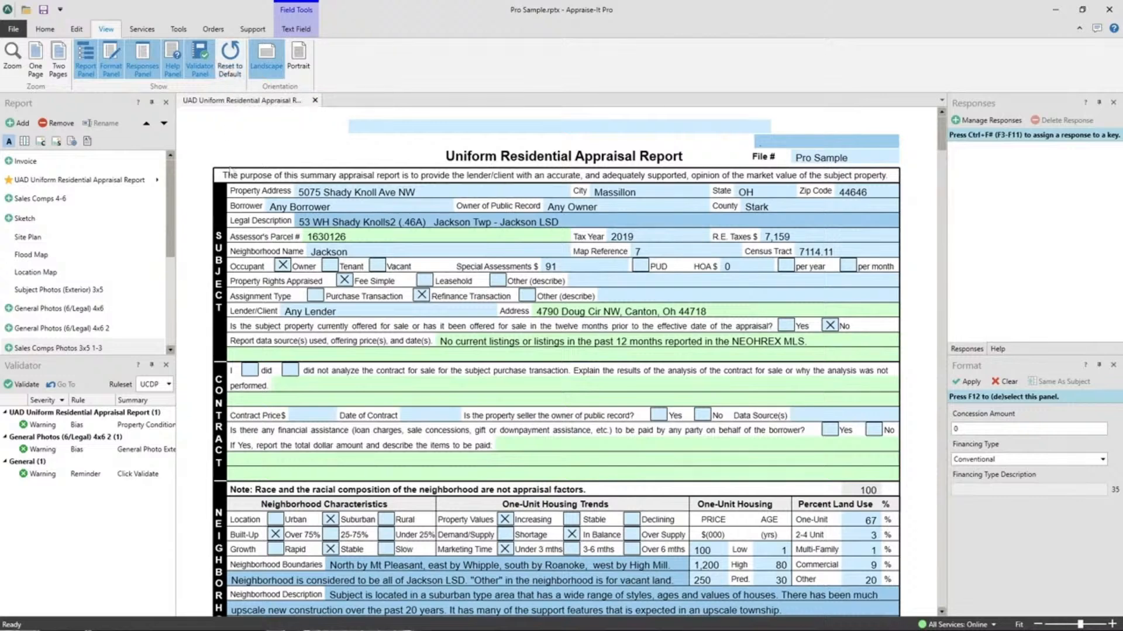
# - Open the Flood Map and Location Map forms and switch among them and the UAD report to view each one
pyautogui.click(29, 255)
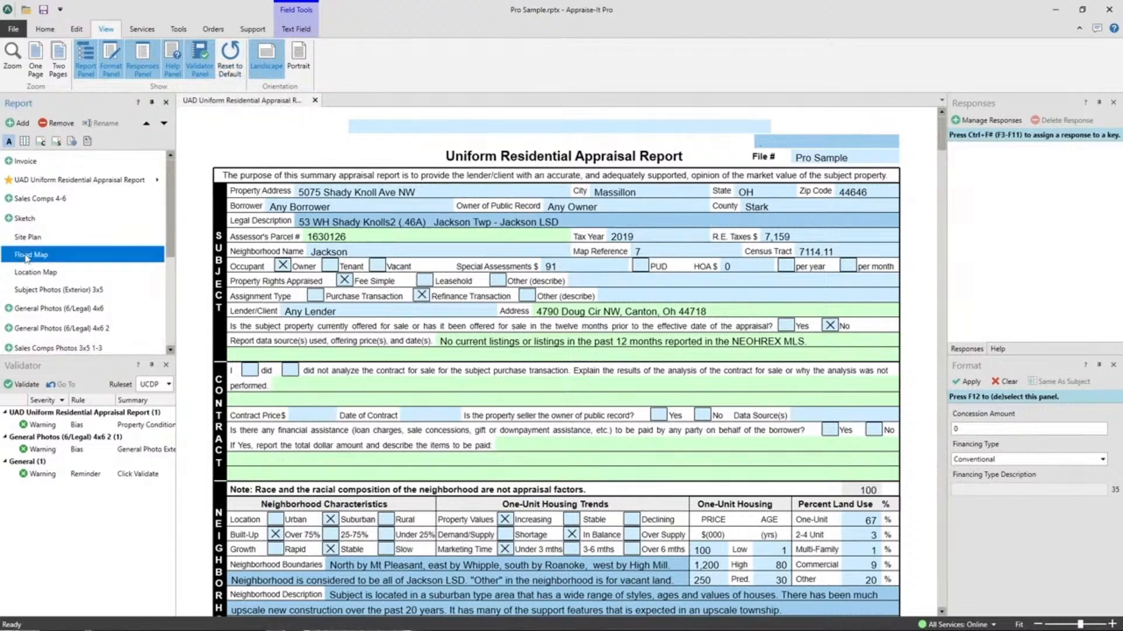
pyautogui.click(35, 272)
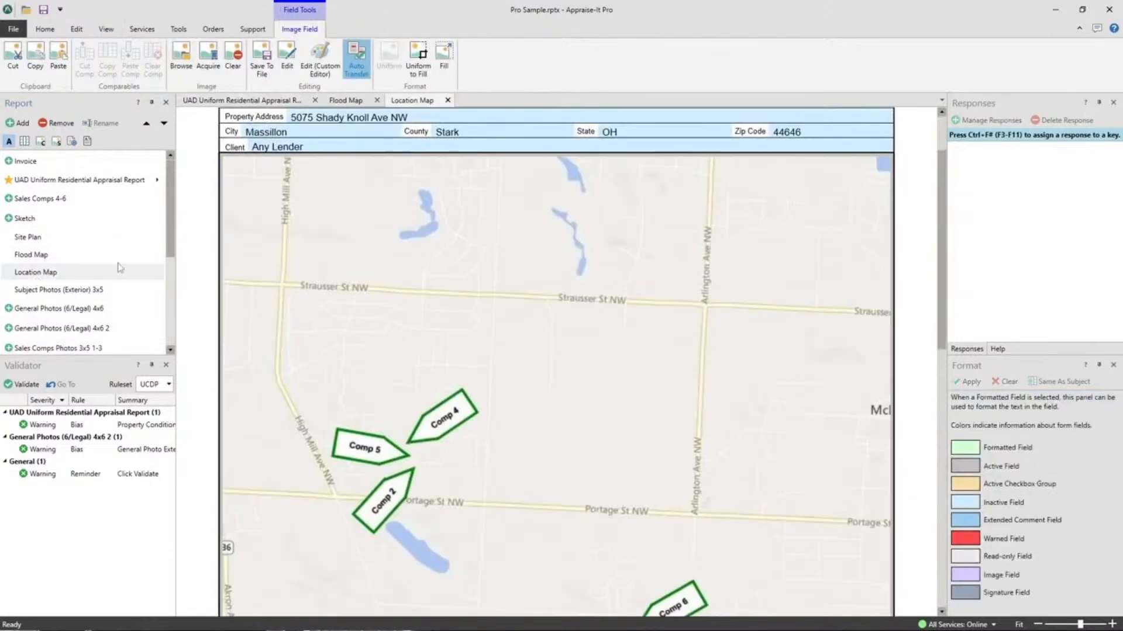
pyautogui.click(352, 100)
pyautogui.click(258, 103)
pyautogui.click(350, 100)
pyautogui.click(417, 102)
pyautogui.click(348, 103)
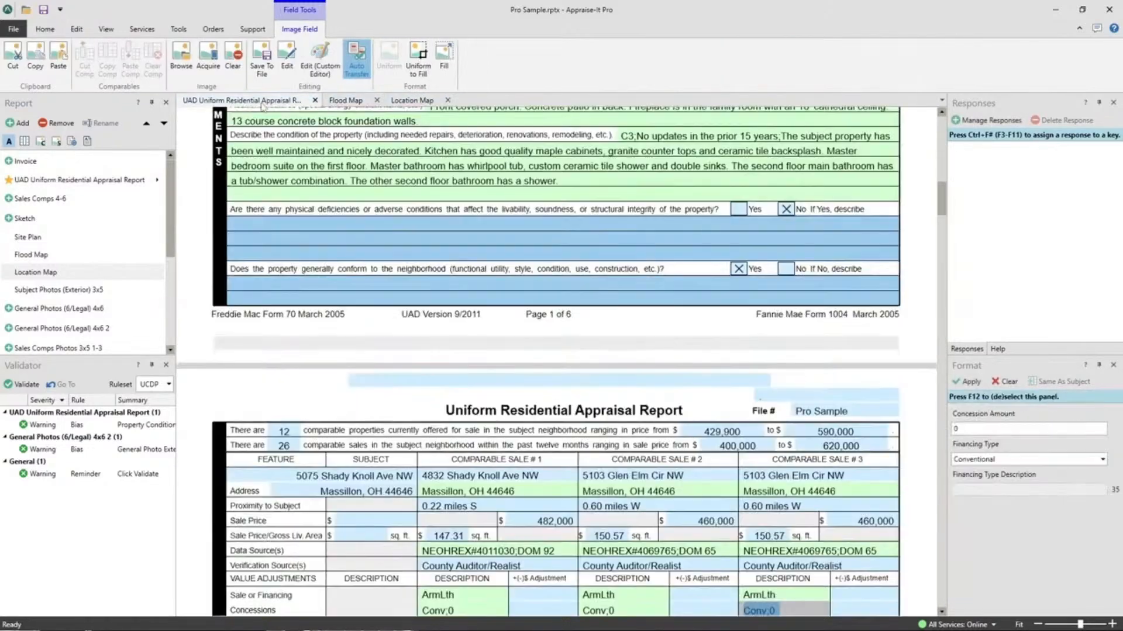
pyautogui.click(263, 105)
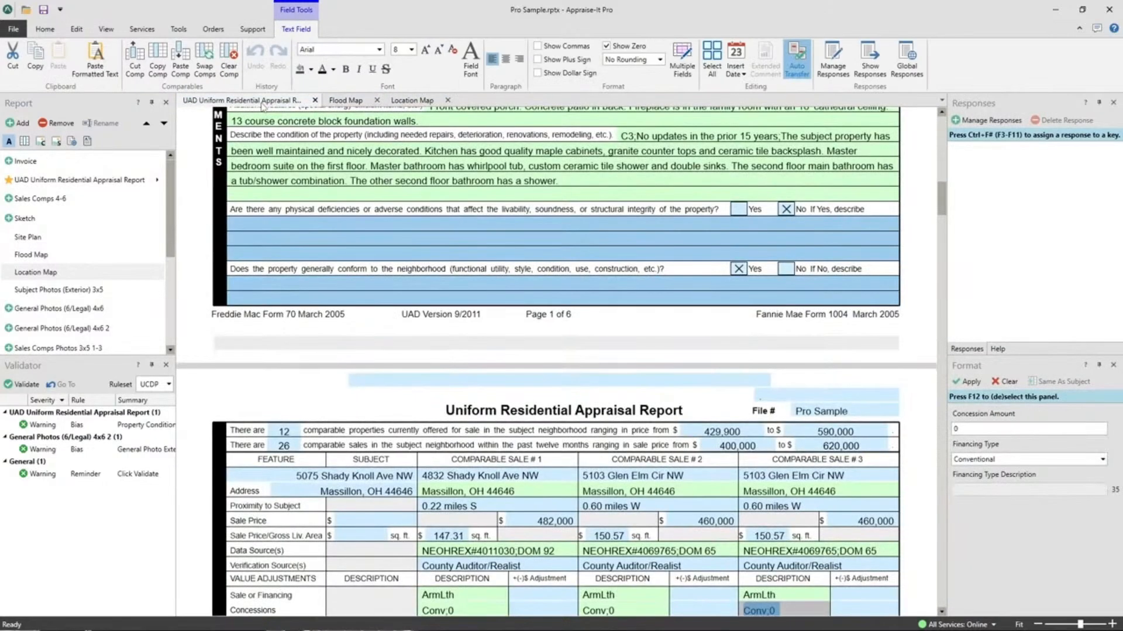
# - Reorder the open forms as Flood Map, Location Map and UAD Uniform Residential Appraisal Report
pyautogui.click(420, 101)
pyautogui.moveTo(419, 102); pyautogui.dragTo(346, 105)
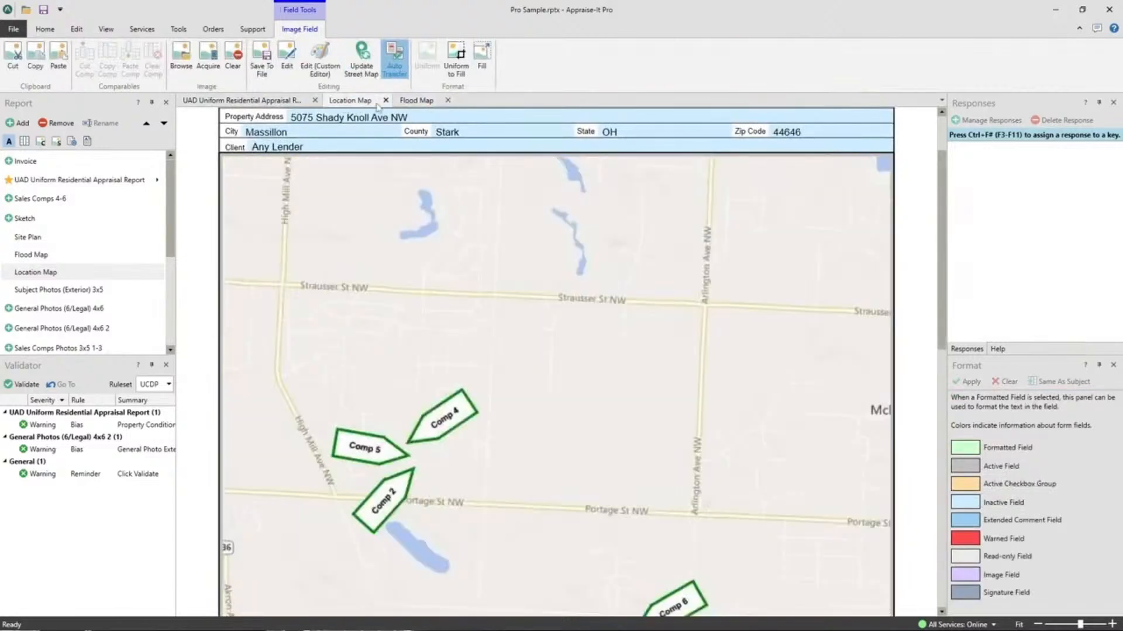
pyautogui.moveTo(426, 104); pyautogui.dragTo(468, 166)
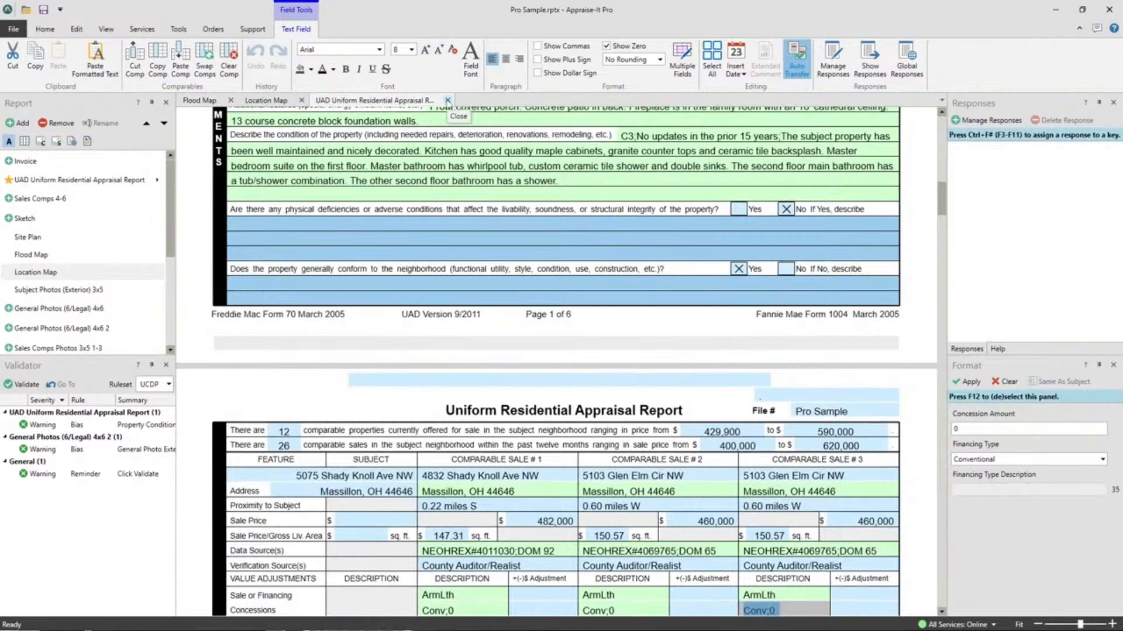
# - Close the UAD Uniform Residential Appraisal Report and the Location Map, leaving only the Flood Map open
pyautogui.click(275, 100)
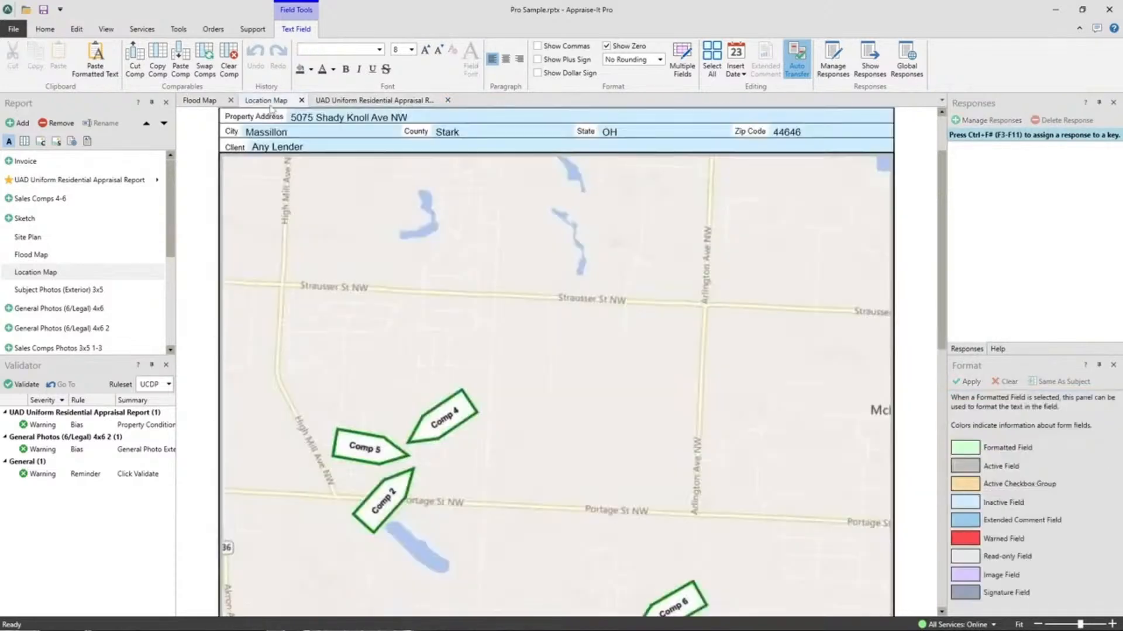
pyautogui.click(377, 101)
pyautogui.click(448, 100)
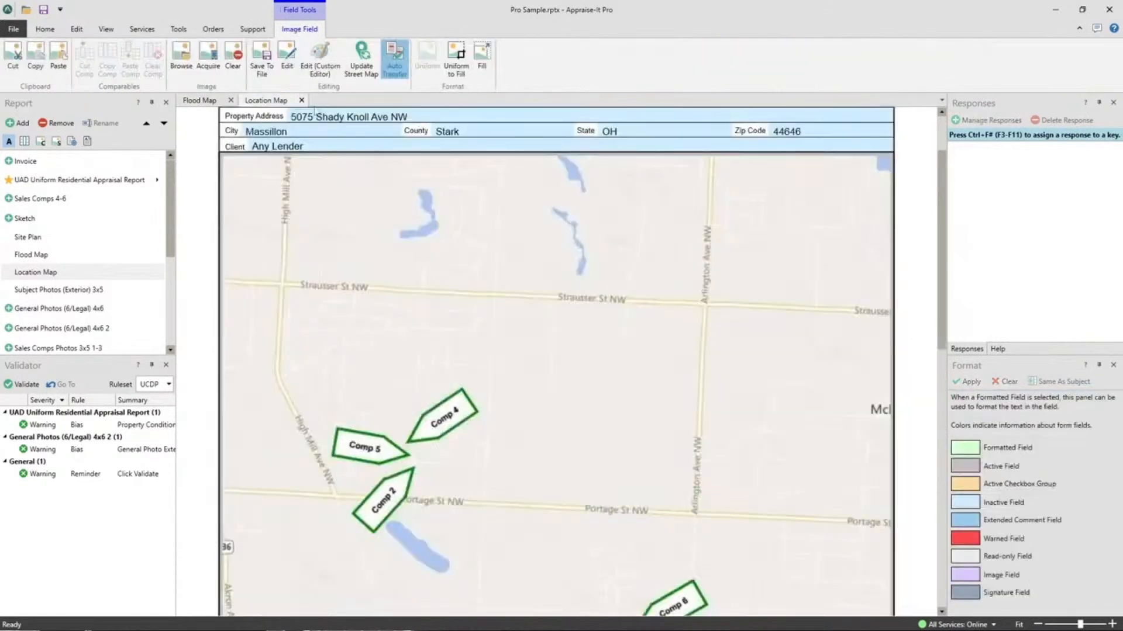
pyautogui.click(302, 101)
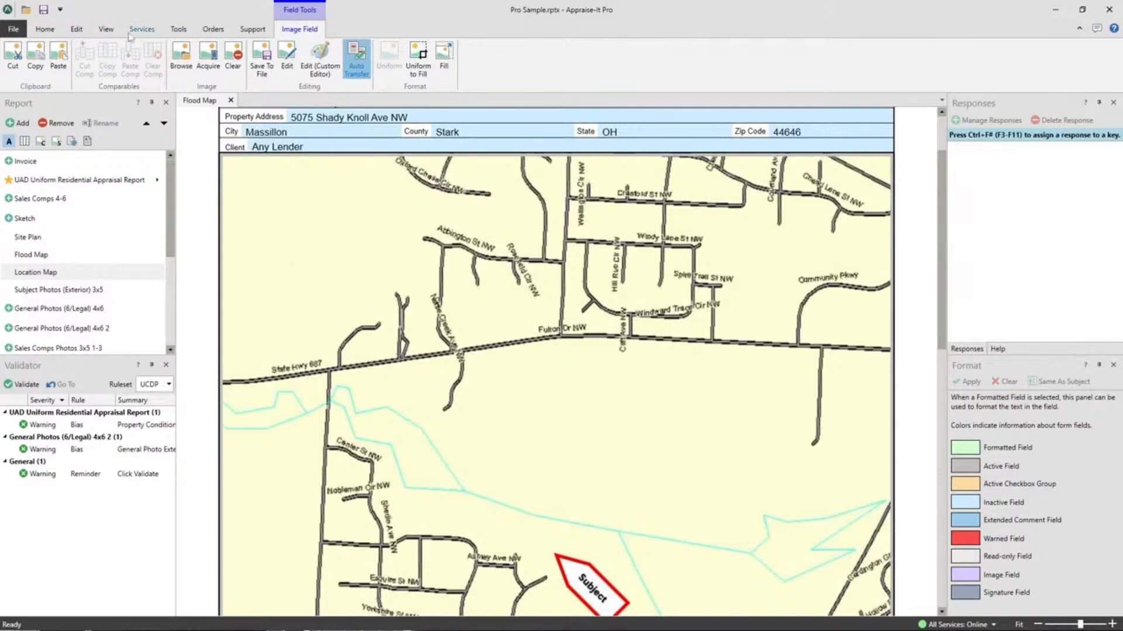
pyautogui.click(105, 29)
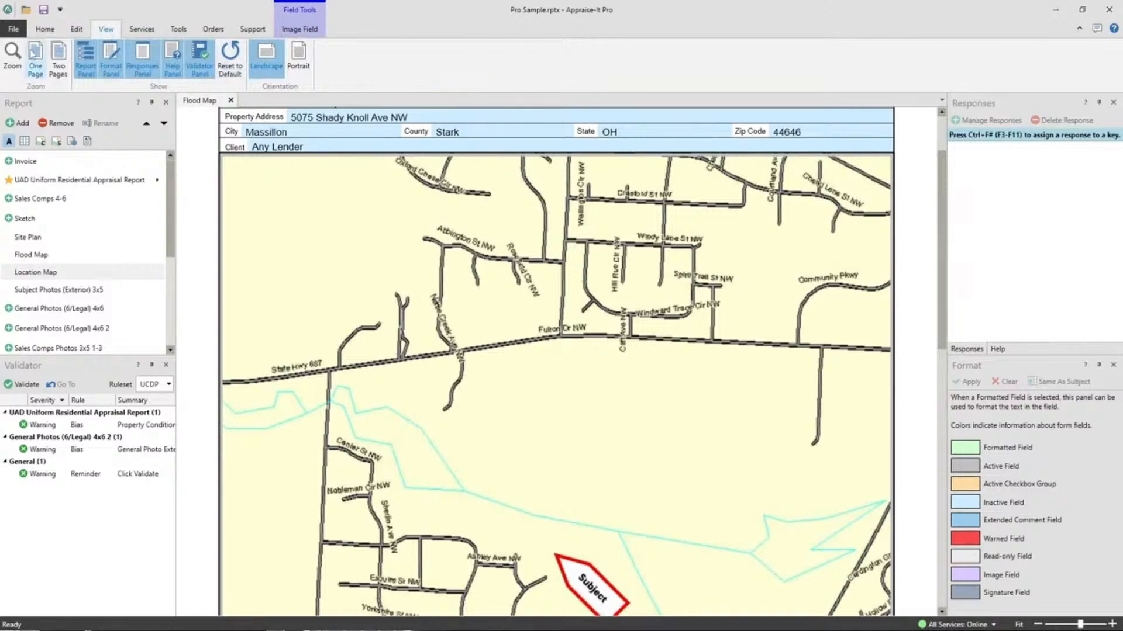
pyautogui.click(12, 30)
pyautogui.click(16, 23)
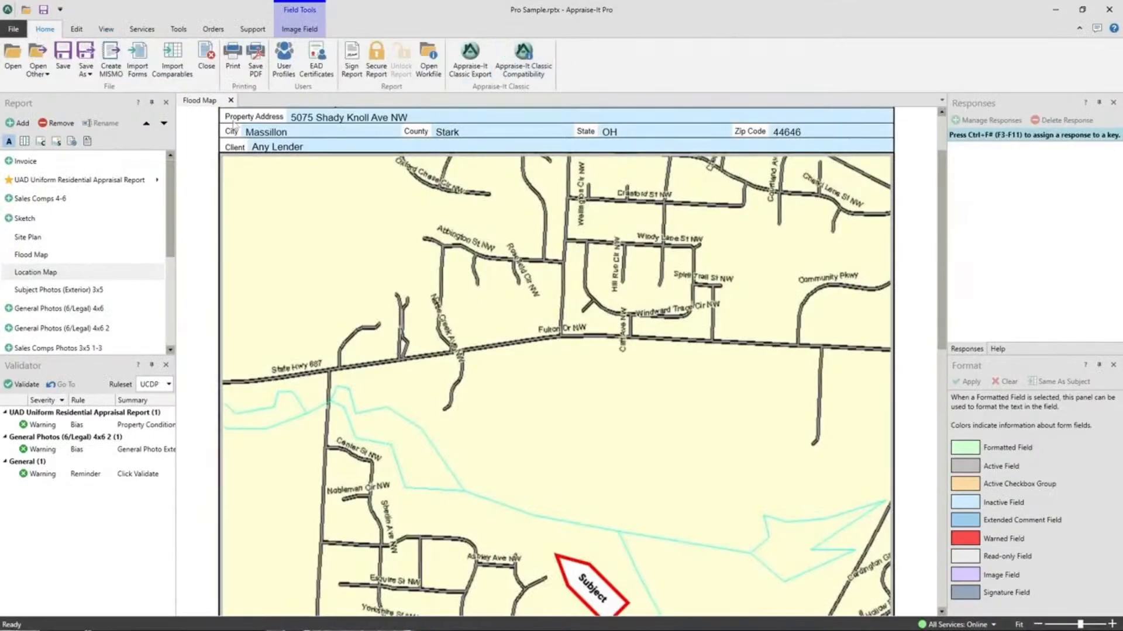
# - Close the Flood Map and reopen the UAD Uniform Residential Appraisal Report
pyautogui.click(230, 100)
pyautogui.click(71, 182)
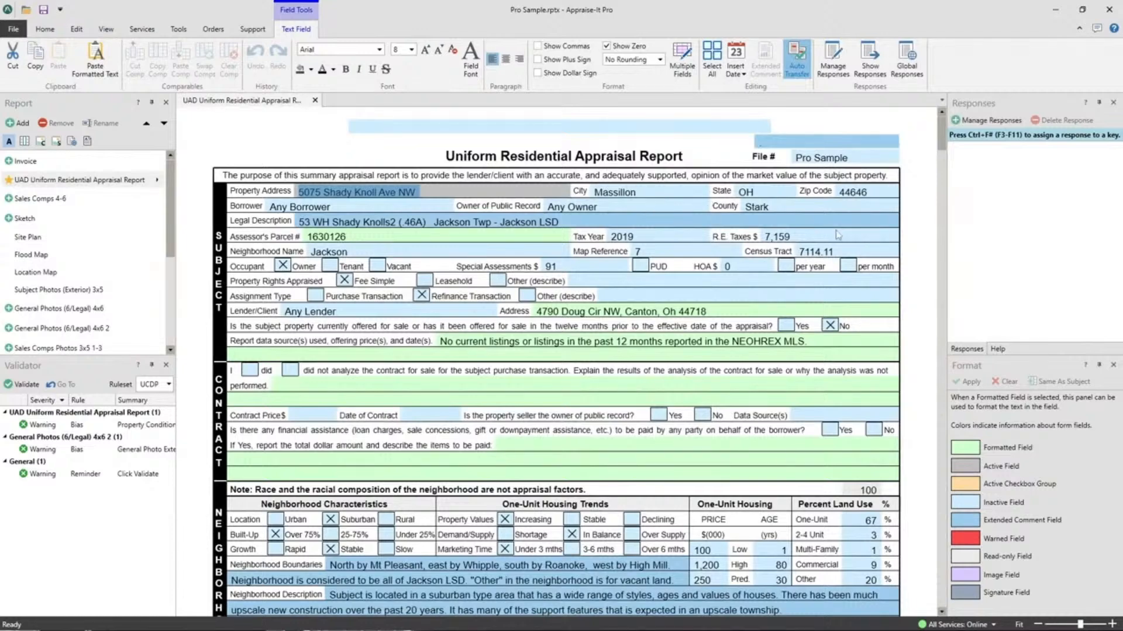
# - Start entering a date by hand, beginning with 07/20, at the end of the Market Conditions comment, and erase it
pyautogui.scroll(-5, 837, 233)
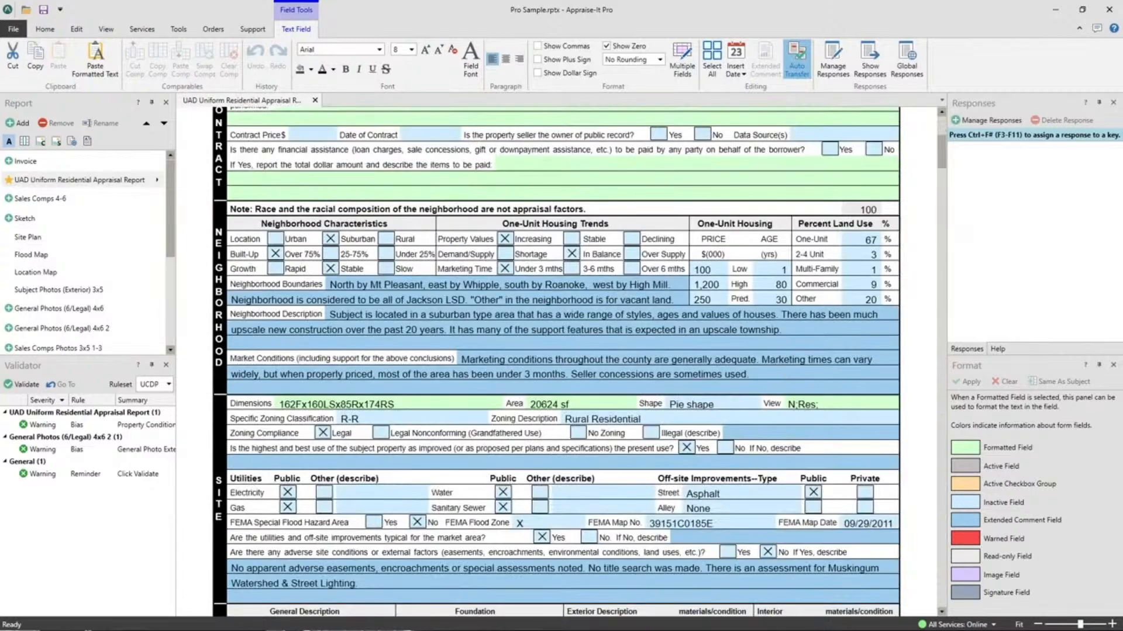
pyautogui.click(777, 384)
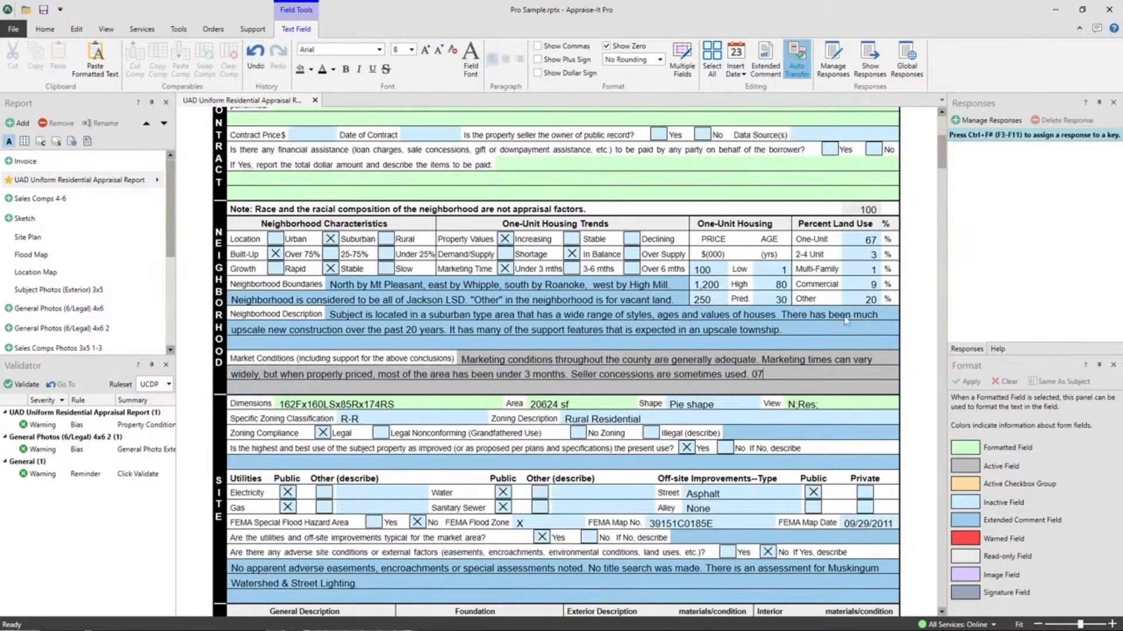
pyautogui.write('07/20/202')
pyautogui.press('BackSpace')
pyautogui.press('BackSpace')
pyautogui.press('BackSpace')
pyautogui.press('BackSpace')
pyautogui.press('BackSpace')
pyautogui.press('BackSpace')
pyautogui.press('BackSpace')
pyautogui.press('BackSpace')
pyautogui.press('BackSpace')
# - Insert today's date, 07/20/2023, with Insert Date at the end of the Market Conditions comment, and delete it again
pyautogui.click(734, 75)
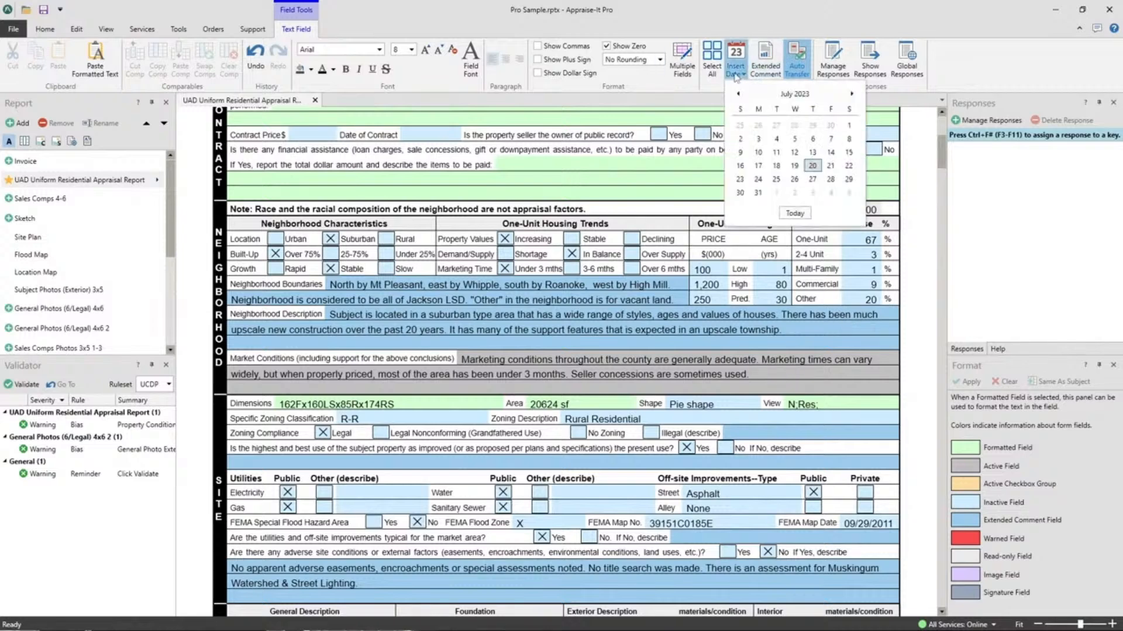
pyautogui.click(794, 213)
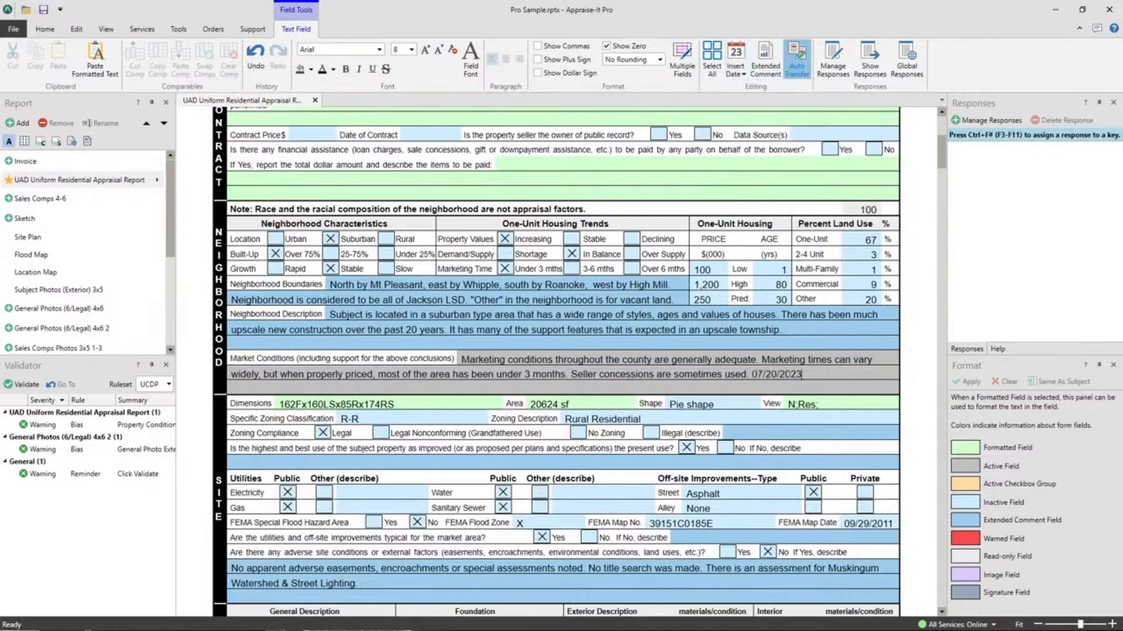
pyautogui.moveTo(802, 375); pyautogui.dragTo(741, 375)
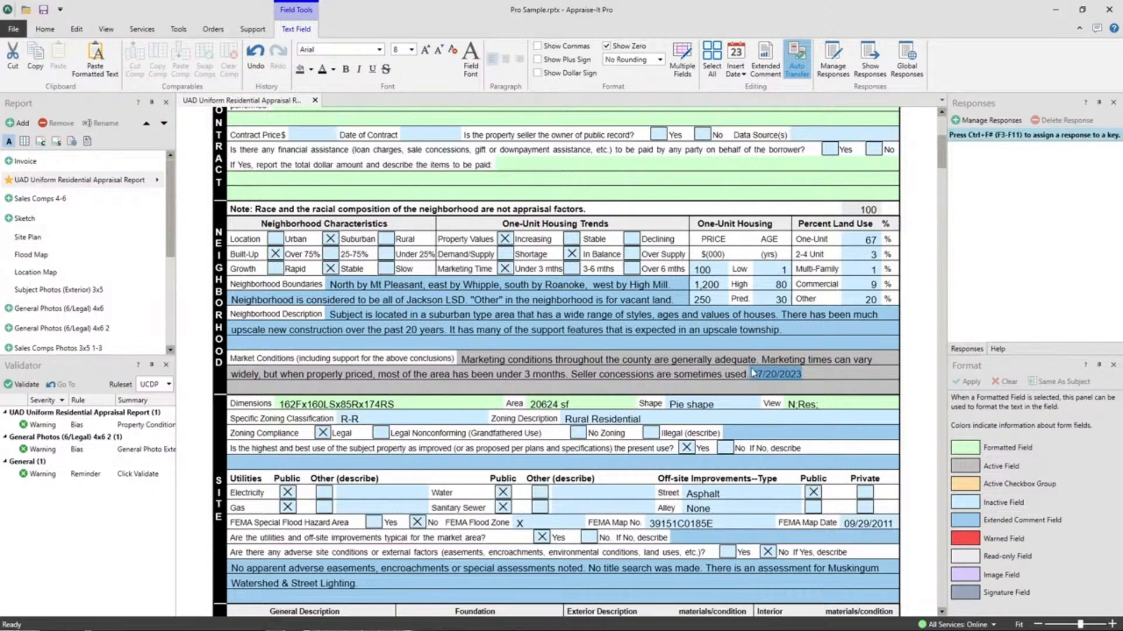
pyautogui.moveTo(803, 375); pyautogui.dragTo(757, 375)
pyautogui.press('Delete')
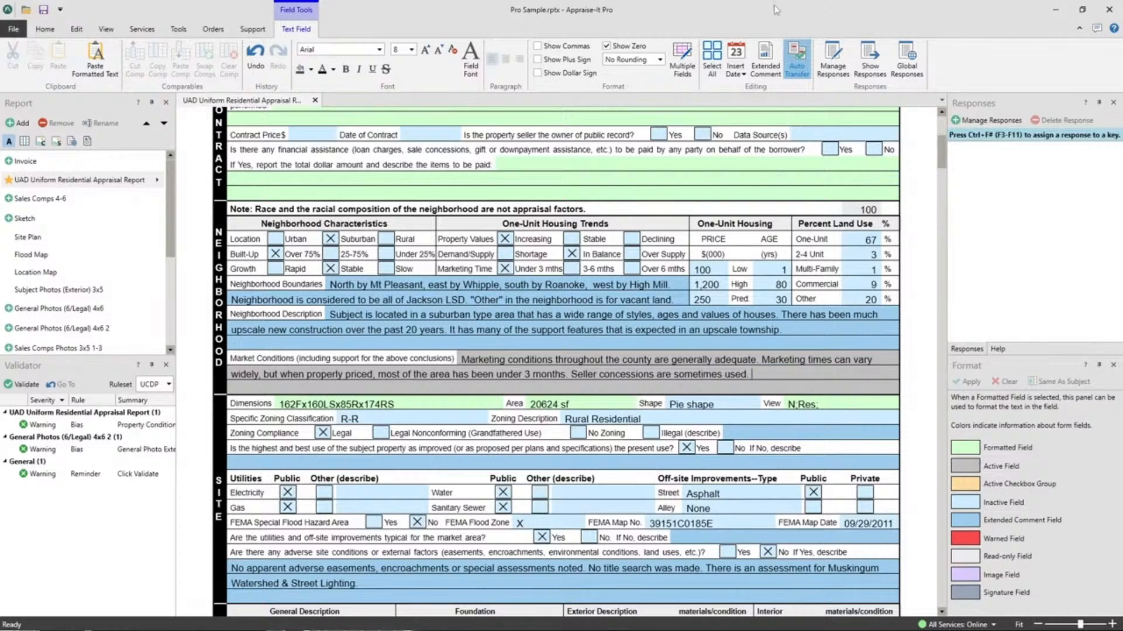
# - Insert the calendar date 07/27/2023 at the end of the Market Conditions comment, and remove it again
pyautogui.click(735, 69)
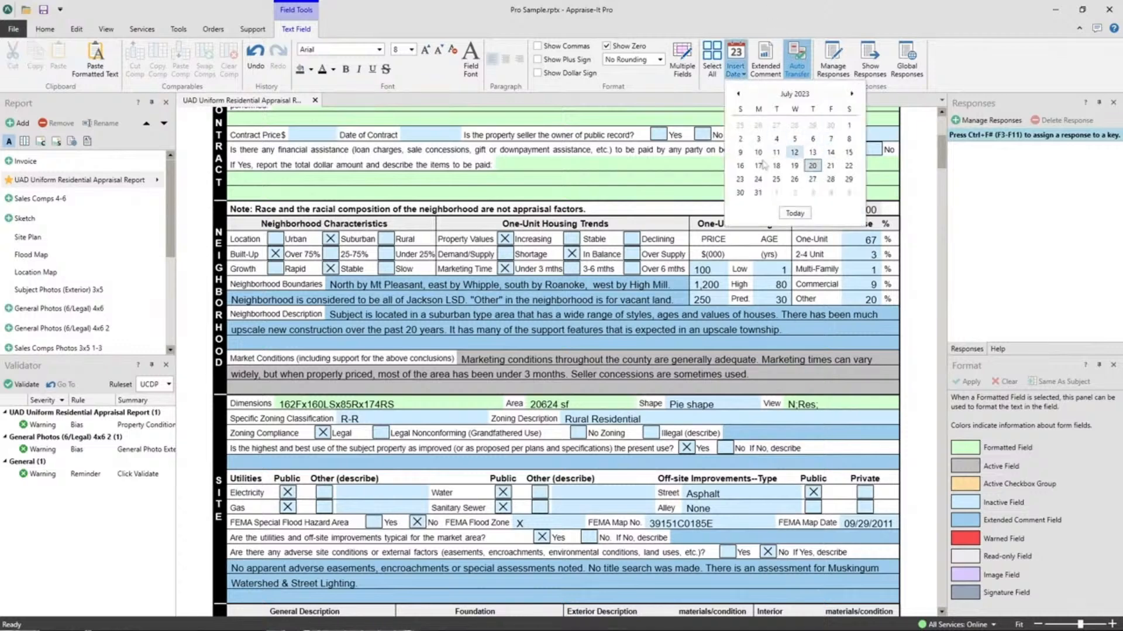
pyautogui.click(813, 180)
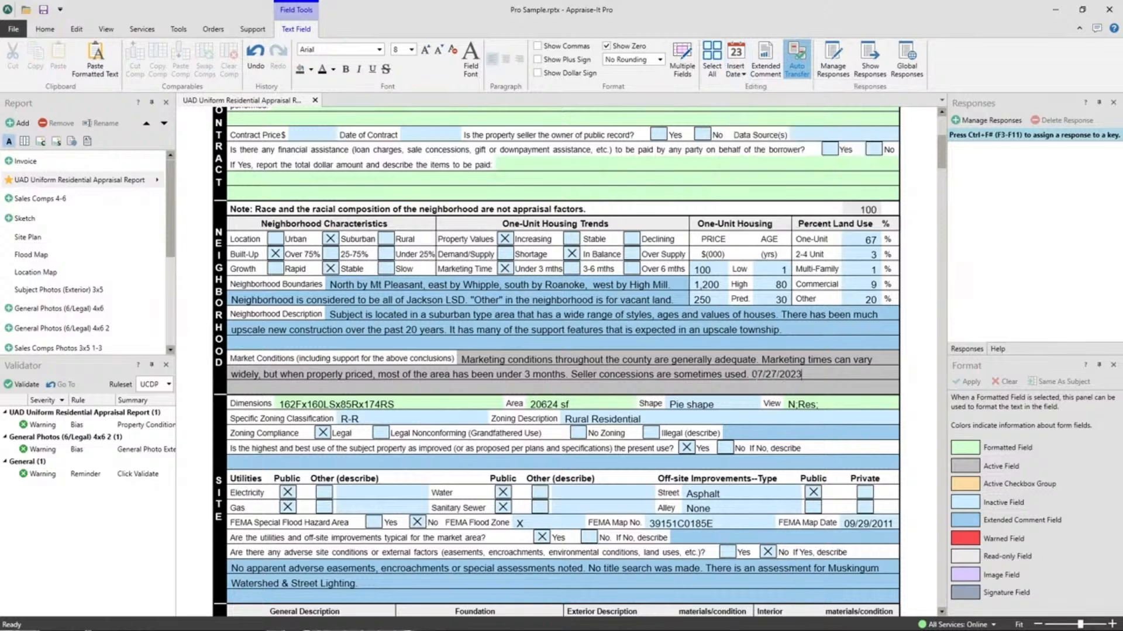
pyautogui.moveTo(756, 376)
pyautogui.mouseDown()
pyautogui.moveTo(801, 376)
pyautogui.moveTo(754, 375)
pyautogui.mouseUp()
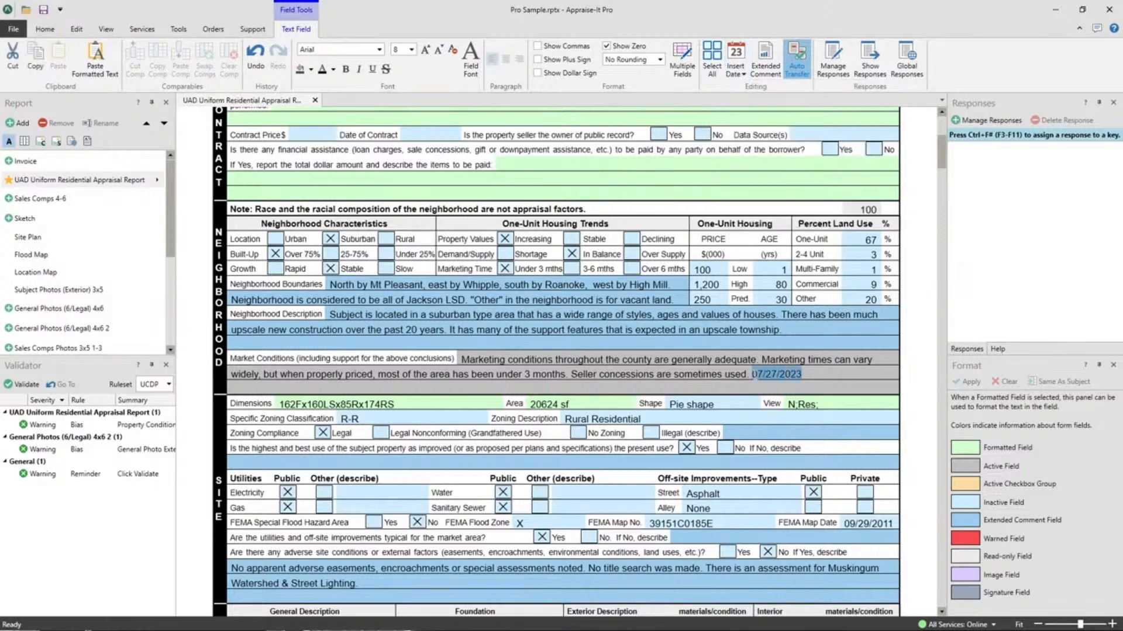
pyautogui.press('Delete')
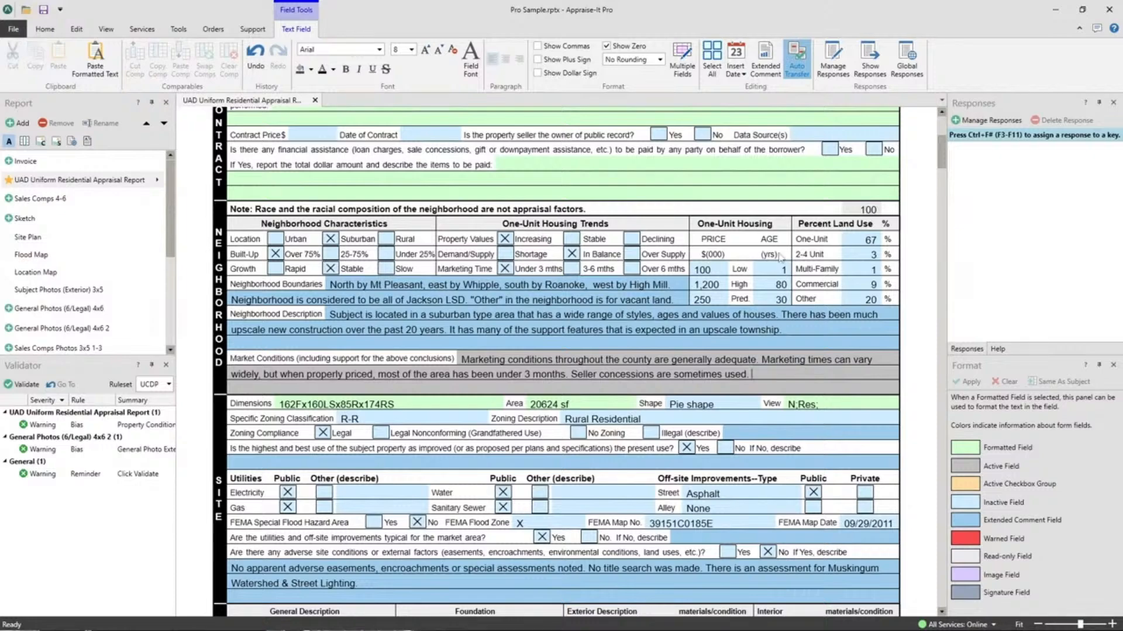
# - Clear the Census Tract field in the report's Subject section
pyautogui.scroll(5, 485, 334)
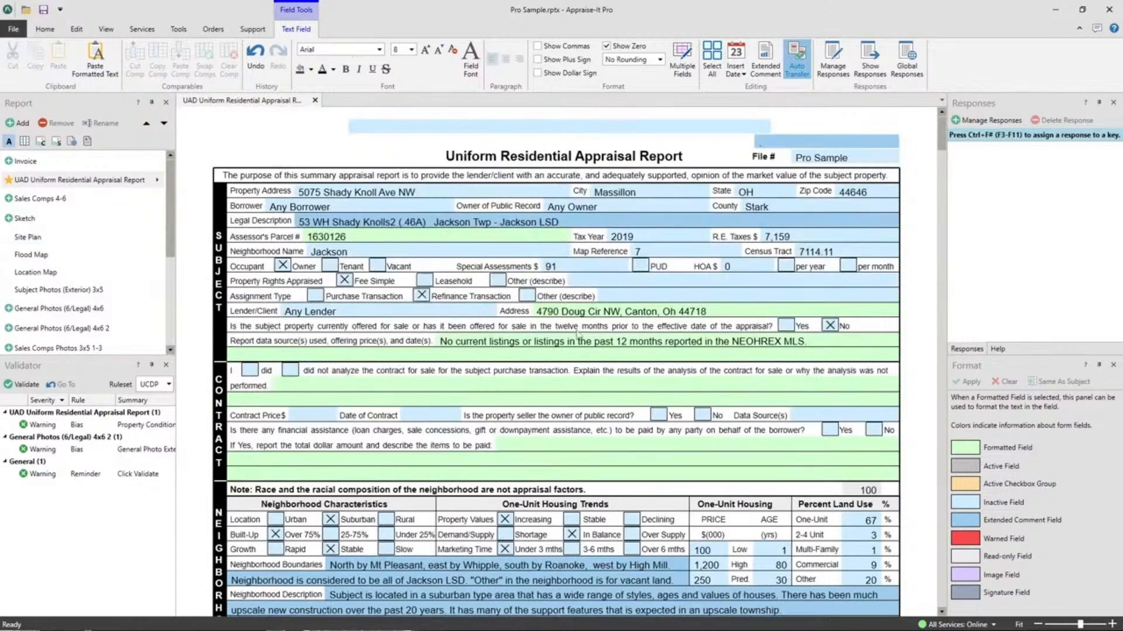
pyautogui.click(816, 252)
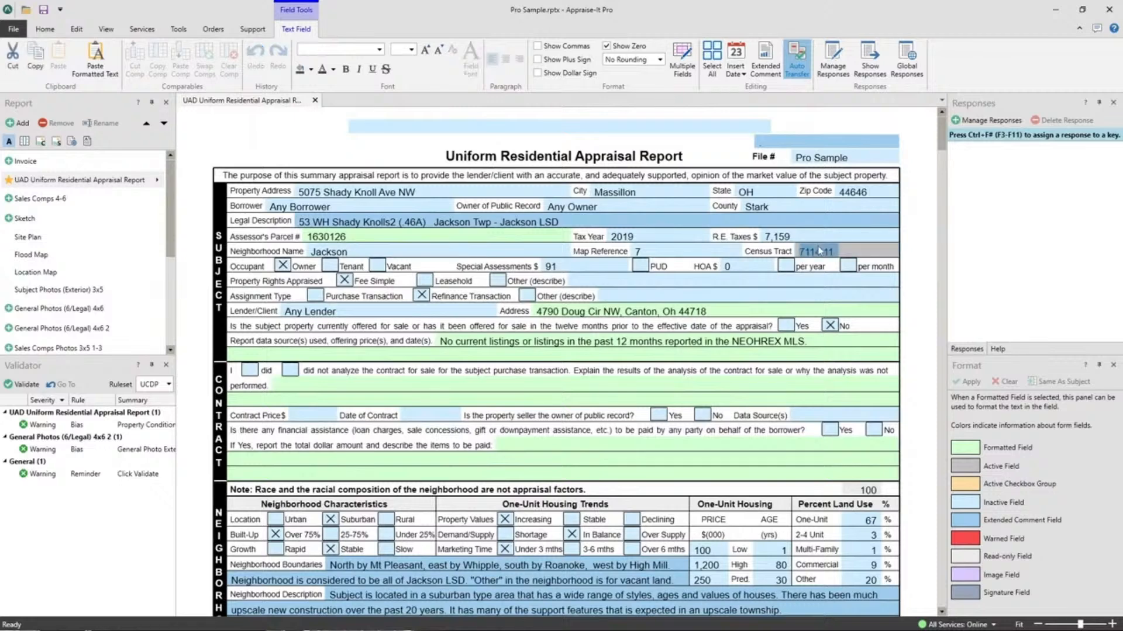
pyautogui.moveTo(839, 253); pyautogui.dragTo(745, 254)
pyautogui.press('Delete')
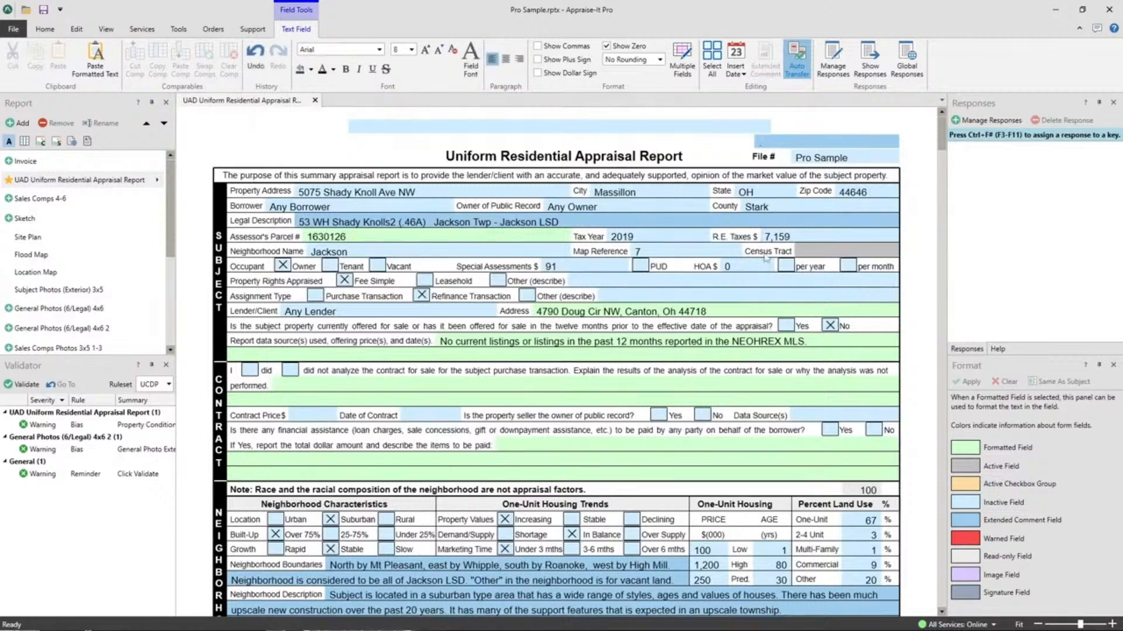
pyautogui.click(719, 252)
# - Fill the Subject section's Census Tract field with the Get Census Tract service, using the subject address and its coordinates
pyautogui.click(815, 253)
pyautogui.click(146, 32)
pyautogui.click(183, 31)
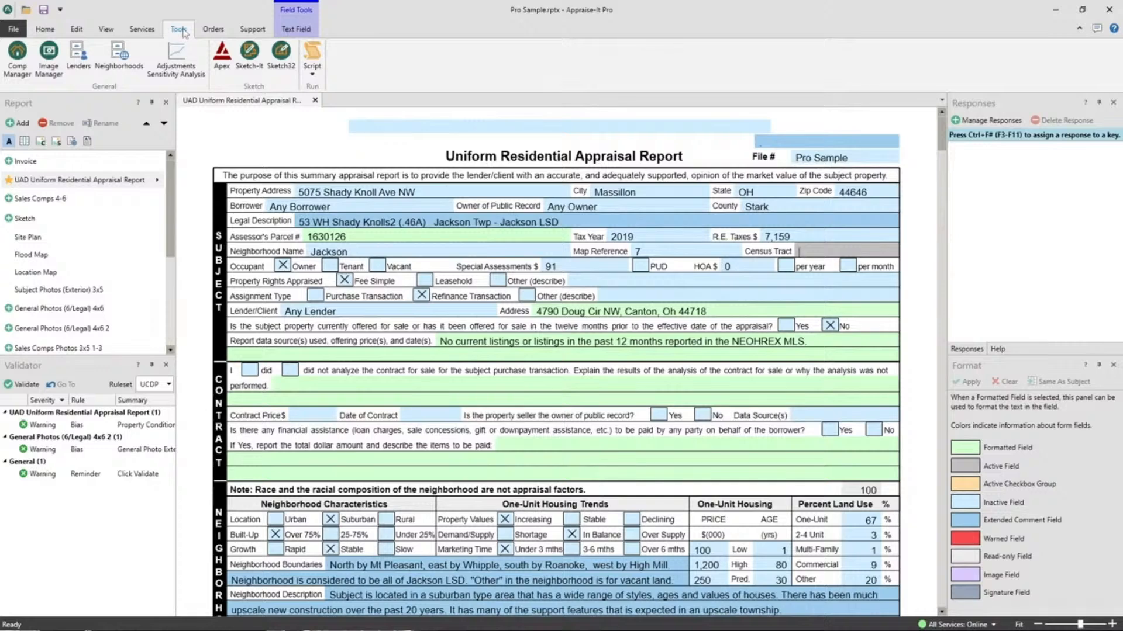
pyautogui.click(143, 29)
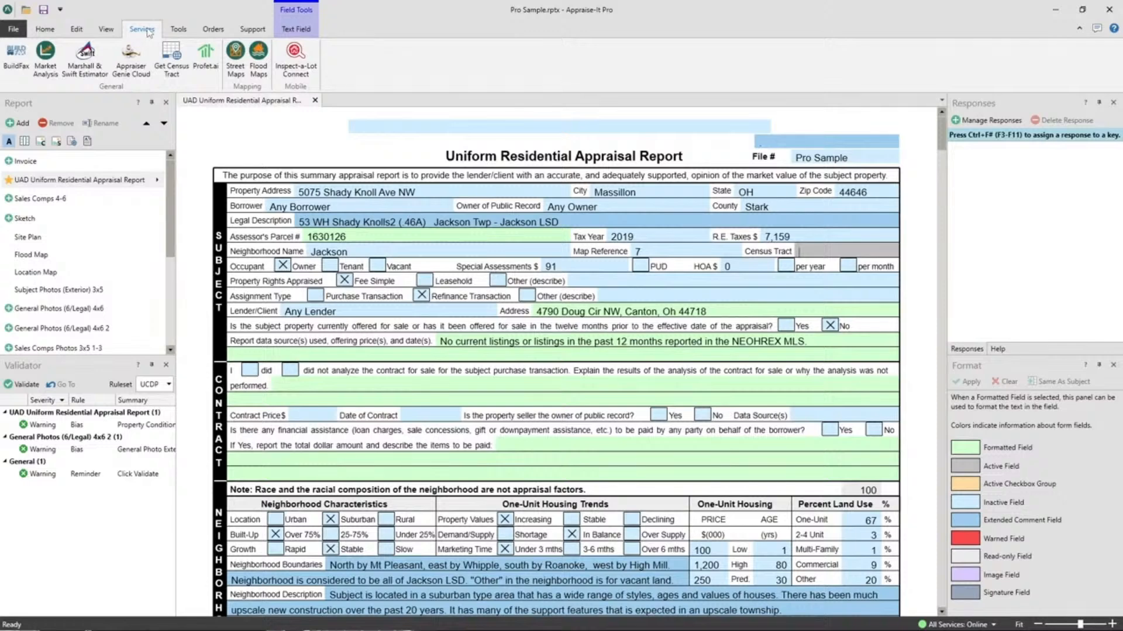
pyautogui.click(171, 61)
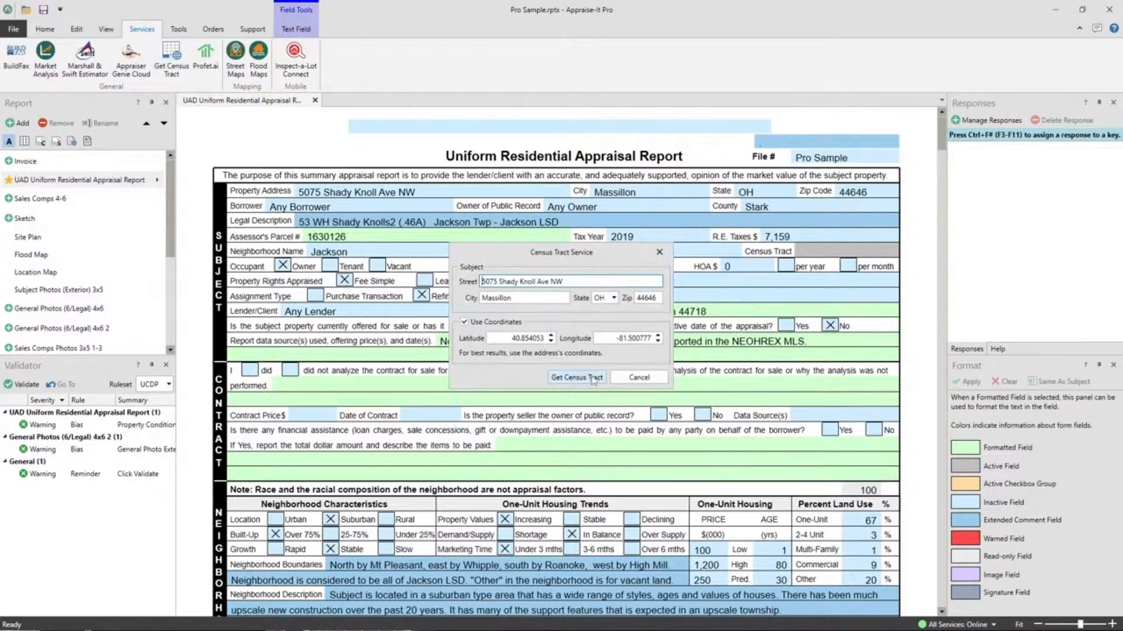
pyautogui.click(570, 379)
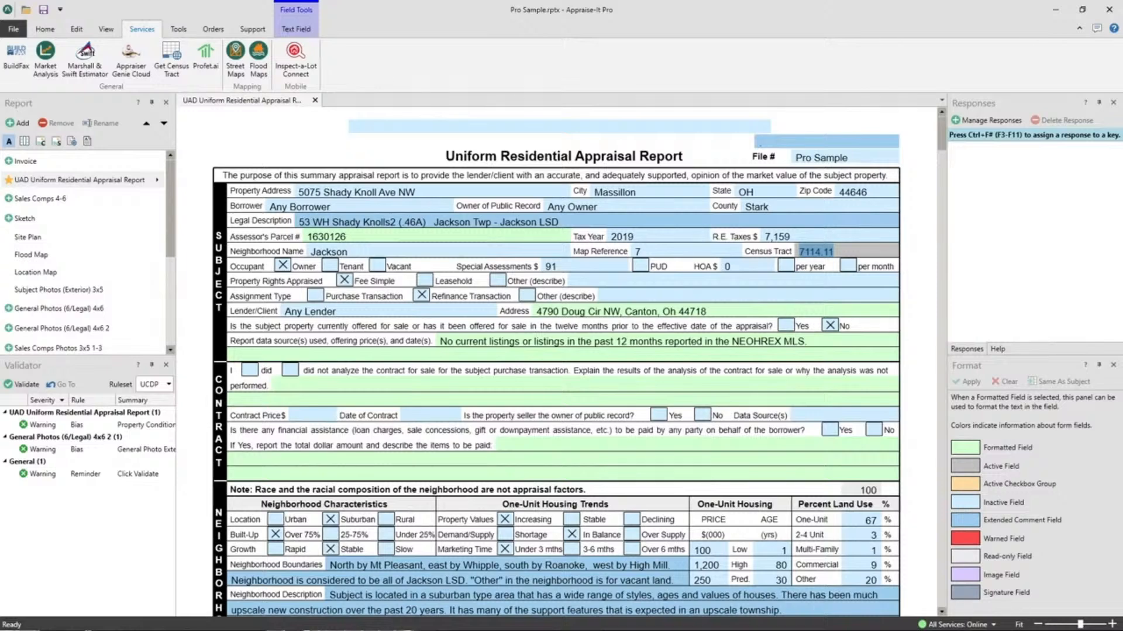
# - Replace the subject's City with the saved response assigned to F3, Charlotte, and erase it again
pyautogui.click(642, 192)
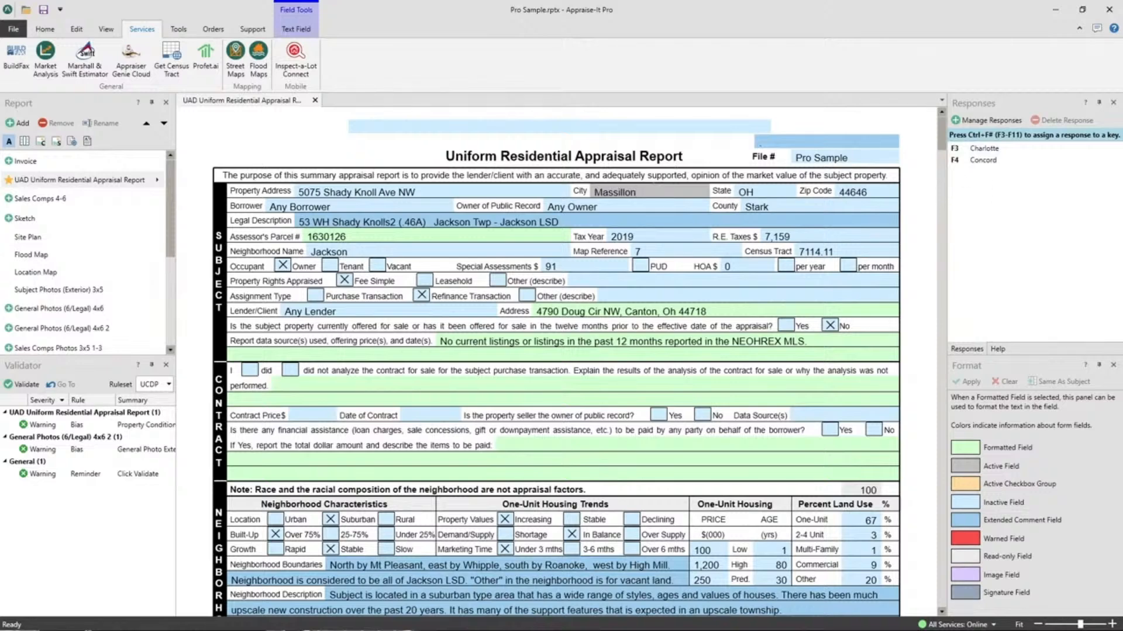
pyautogui.moveTo(639, 192); pyautogui.dragTo(496, 193)
pyautogui.press('F3')
pyautogui.press('BackSpace')
pyautogui.press('BackSpace')
pyautogui.press('BackSpace')
pyautogui.press('BackSpace')
pyautogui.press('BackSpace')
pyautogui.press('BackSpace')
pyautogui.press('BackSpace')
pyautogui.press('BackSpace')
pyautogui.press('BackSpace')
# - Bring up the saved responses for the empty City field and fill it with Concord
pyautogui.press('F2')
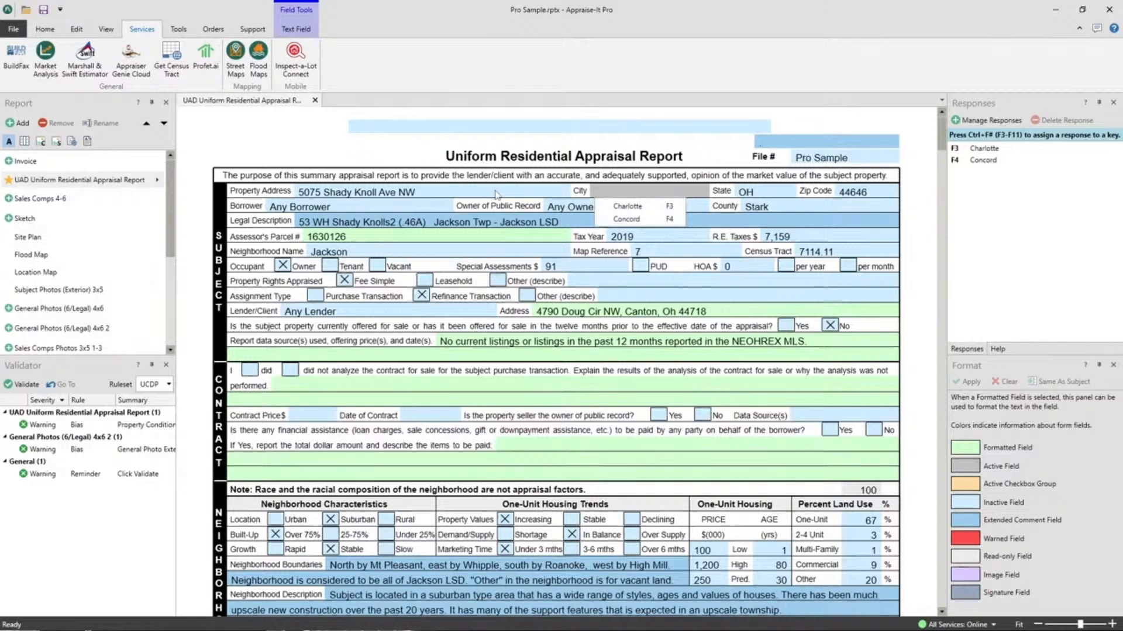
pyautogui.press('Down')
pyautogui.press('Down')
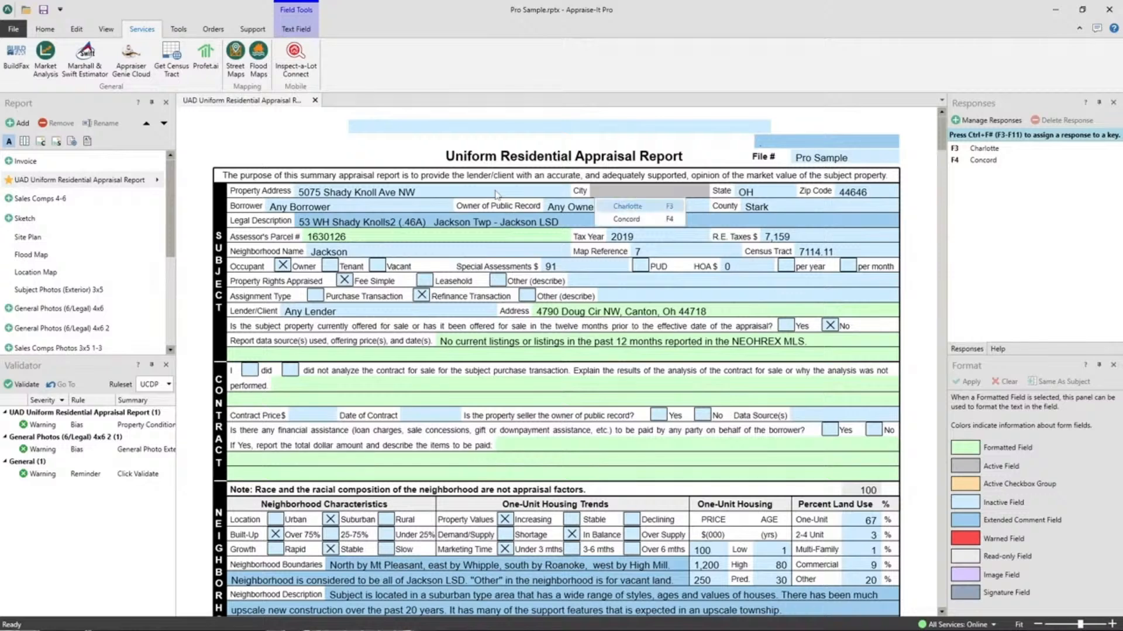
pyautogui.press('Up')
pyautogui.press('Down')
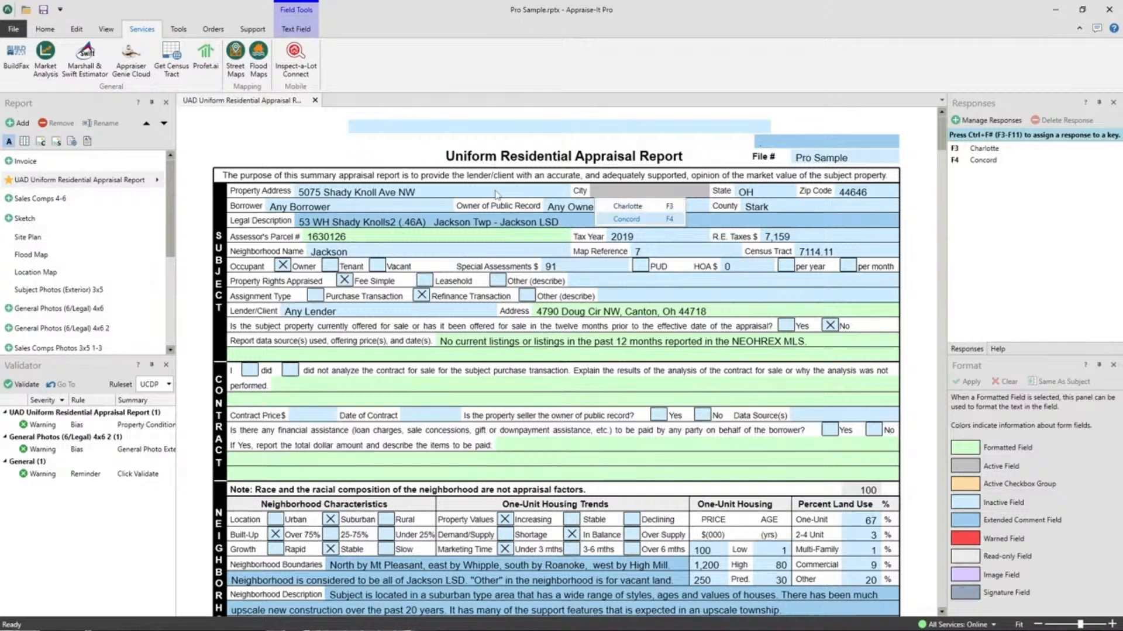
pyautogui.press('Return')
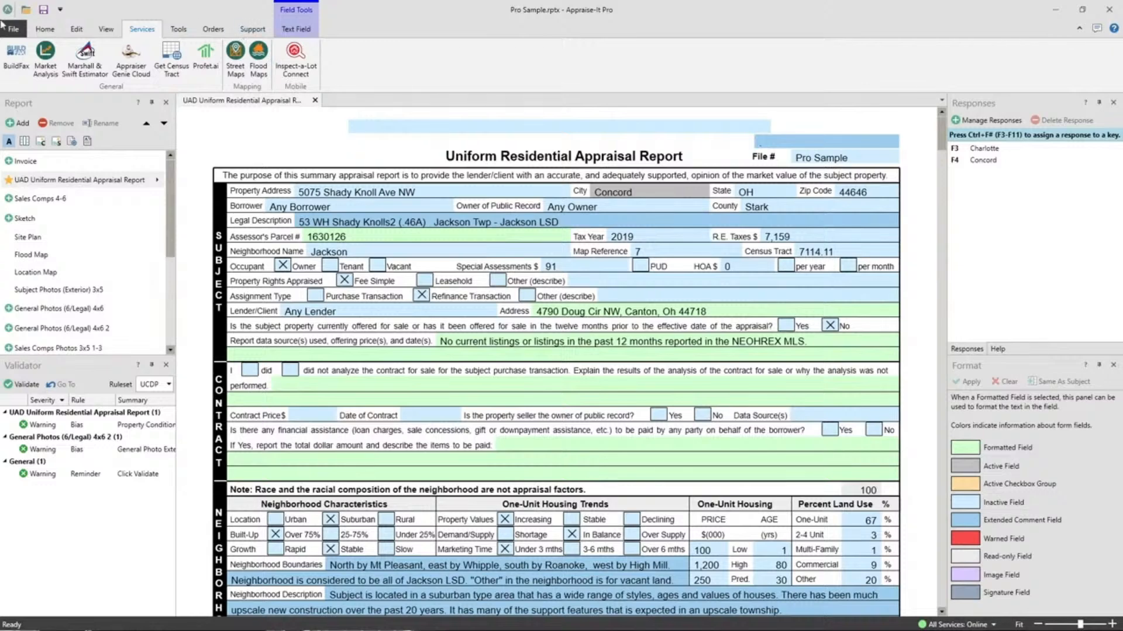
# - Examine the Secure Report options for requiring a password to edit or open the report, and leave them unapplied
pyautogui.click(41, 30)
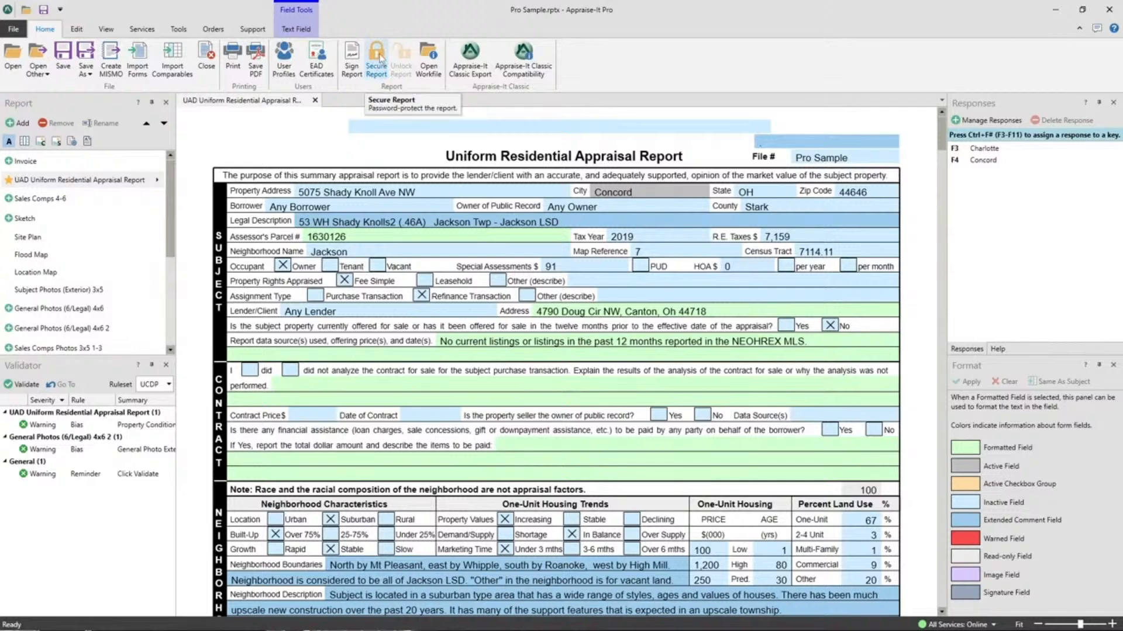
pyautogui.click(377, 59)
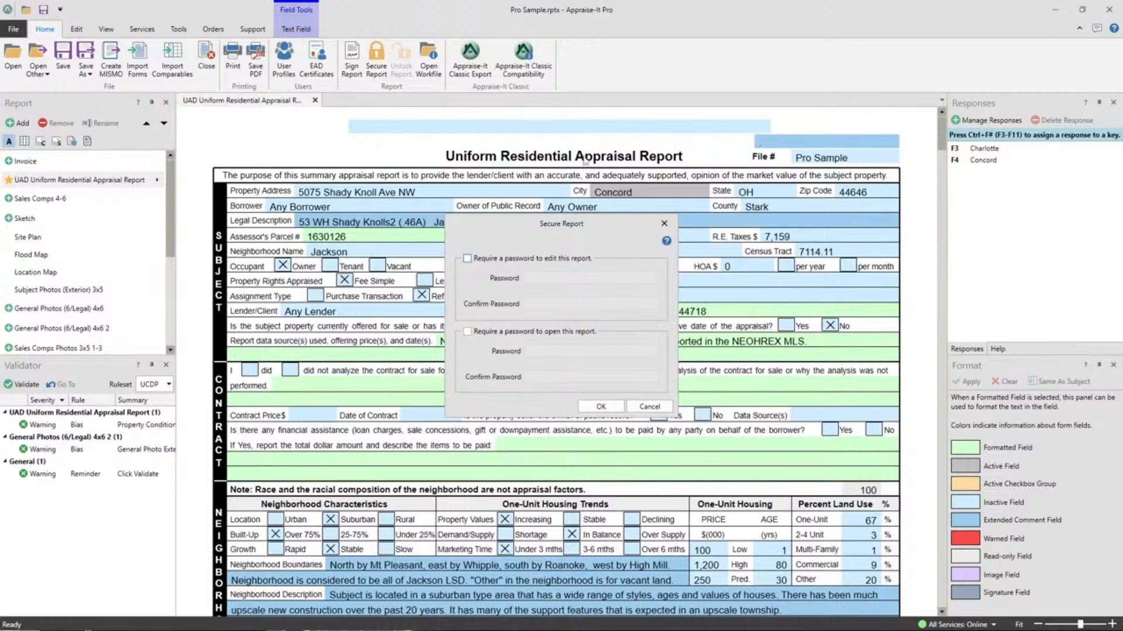
pyautogui.click(649, 406)
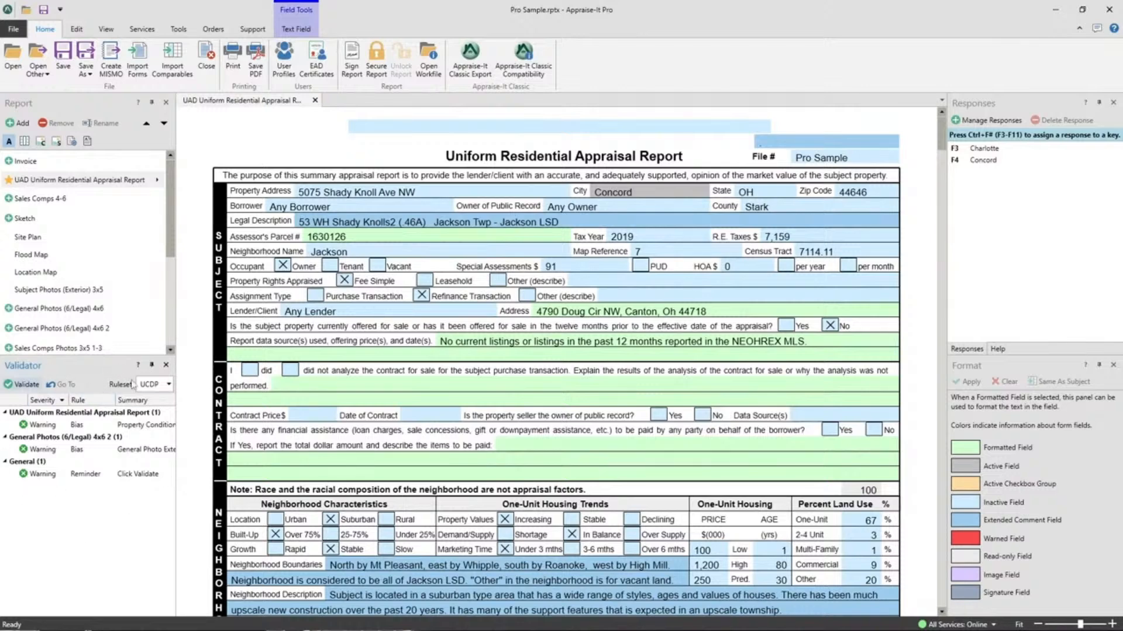
# - Switch the Validator ruleset to FHA and set it back to UCDP
pyautogui.click(168, 386)
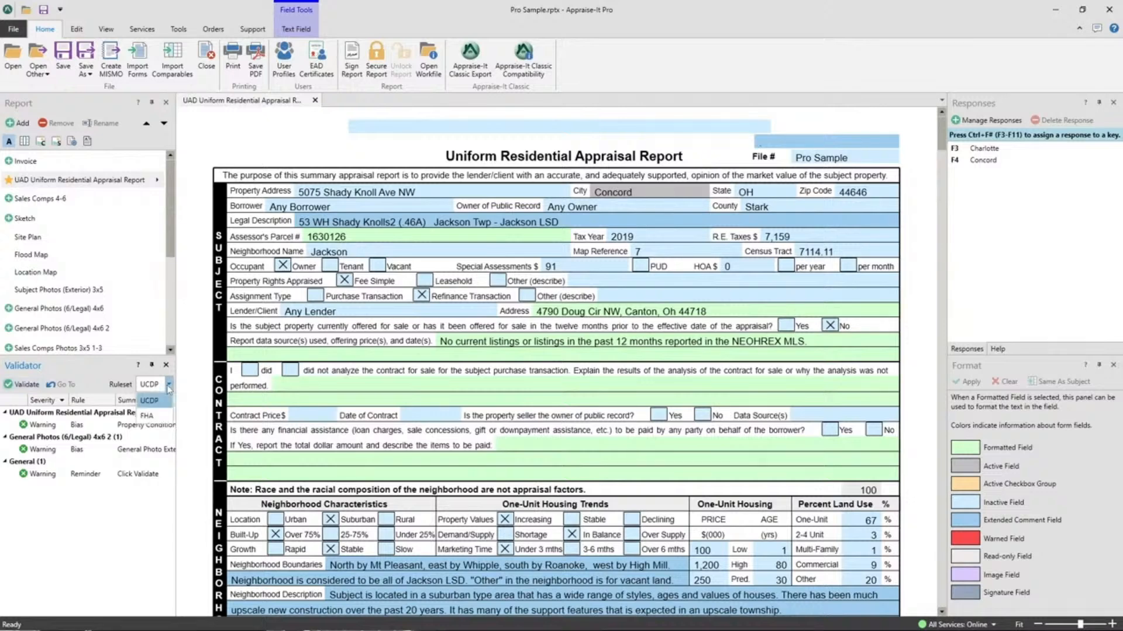
pyautogui.click(149, 417)
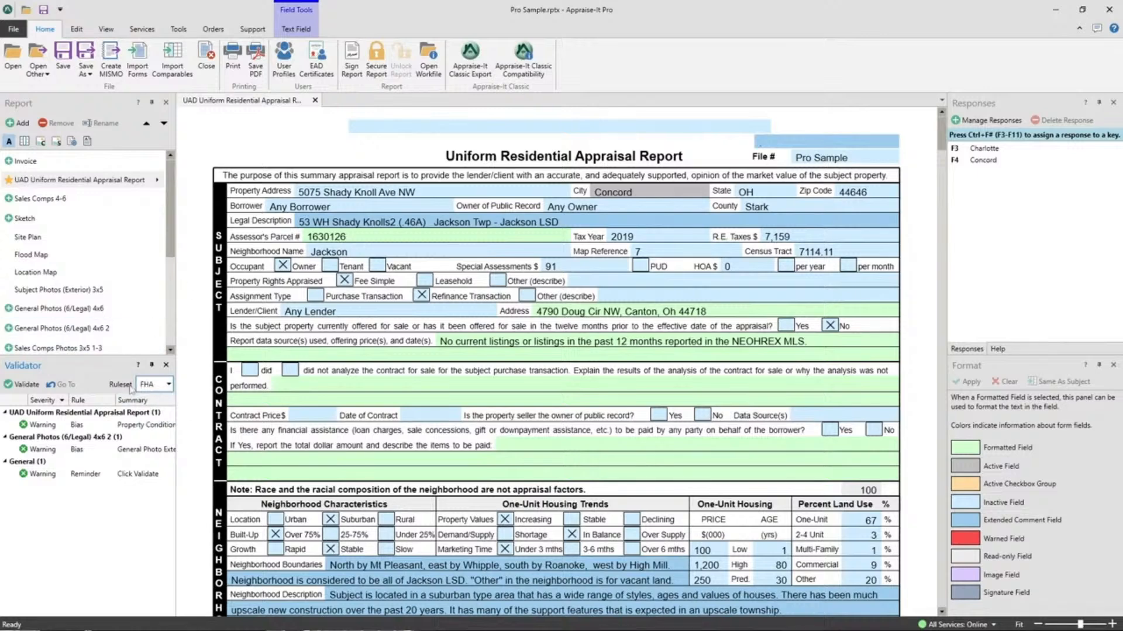
pyautogui.click(169, 384)
pyautogui.click(148, 403)
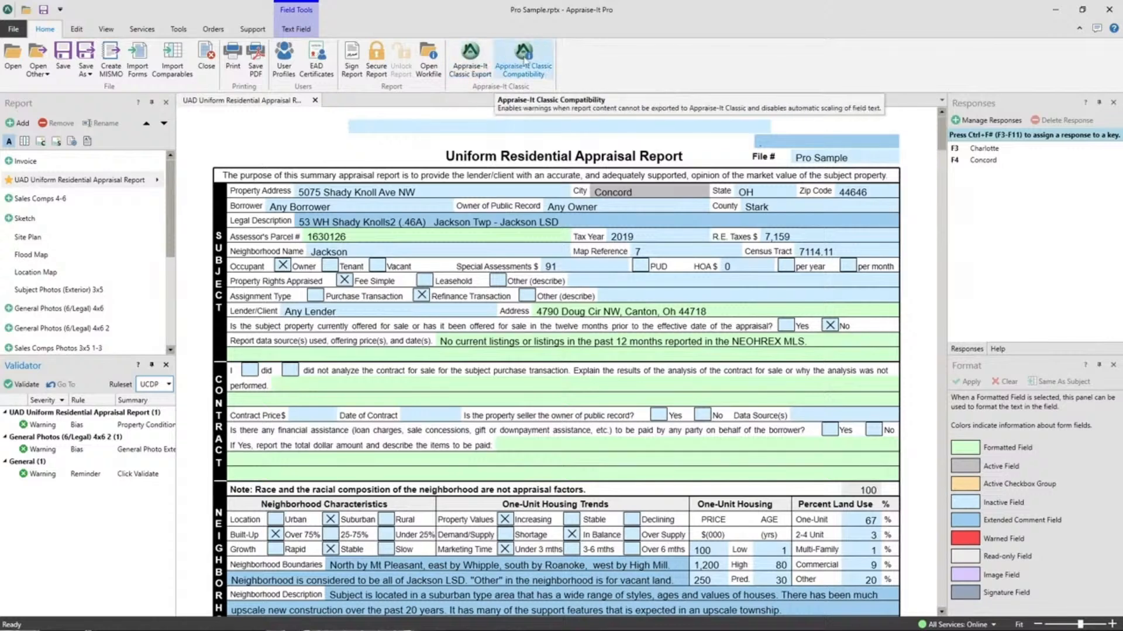
# - Turn on Appraise-It Classic Compatibility for the report and turn it off again
pyautogui.click(524, 61)
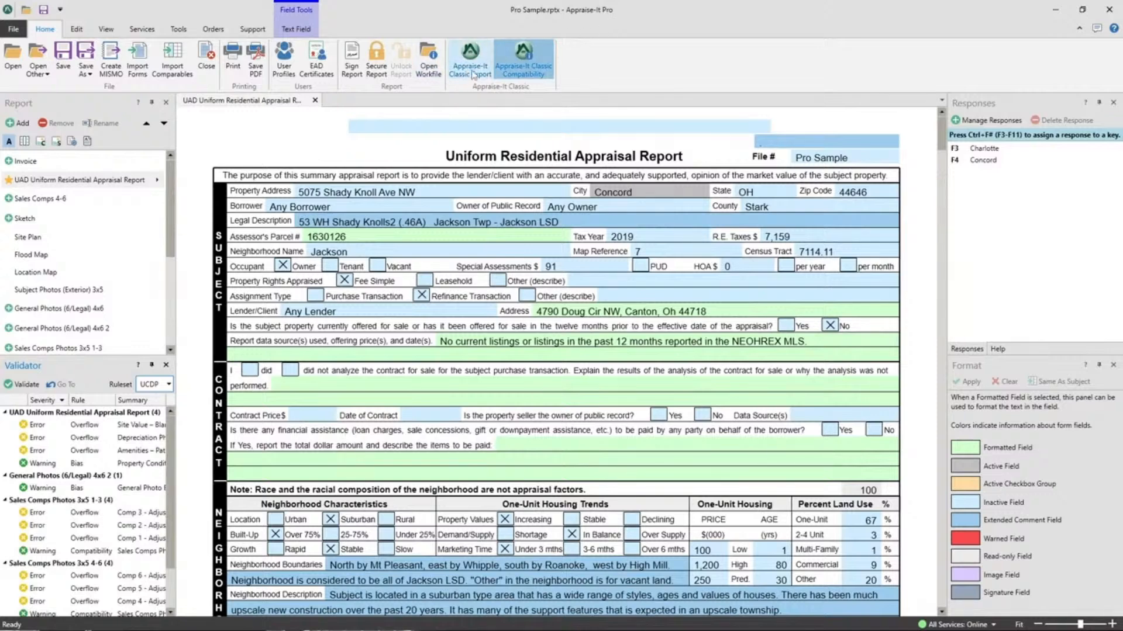
pyautogui.click(522, 64)
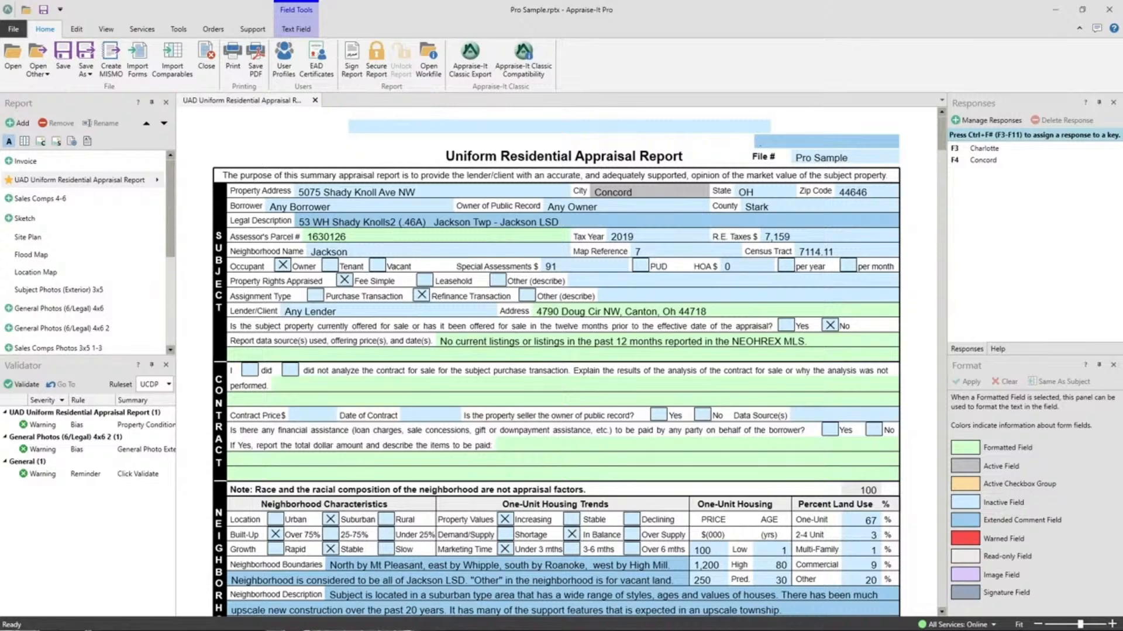
# - Switch to the Edge browser, maximize its window and open api.sfrep.com
pyautogui.moveTo(1122, 58); pyautogui.dragTo(631, 82)
pyautogui.doubleClick(793, 81)
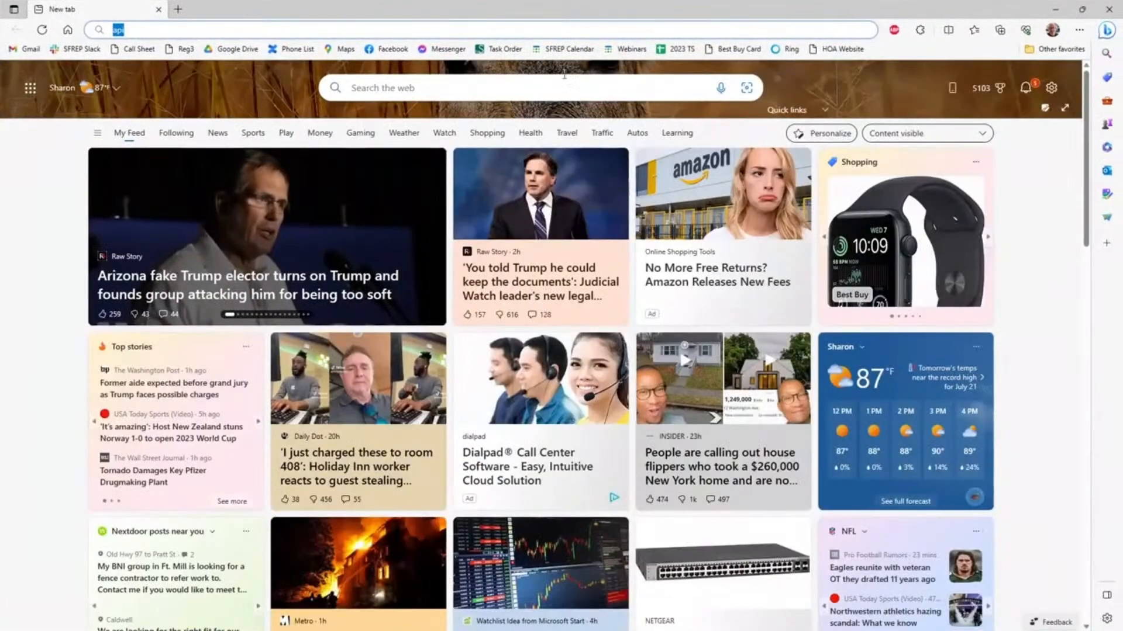
pyautogui.click(260, 30)
pyautogui.write('.sfrep.comm')
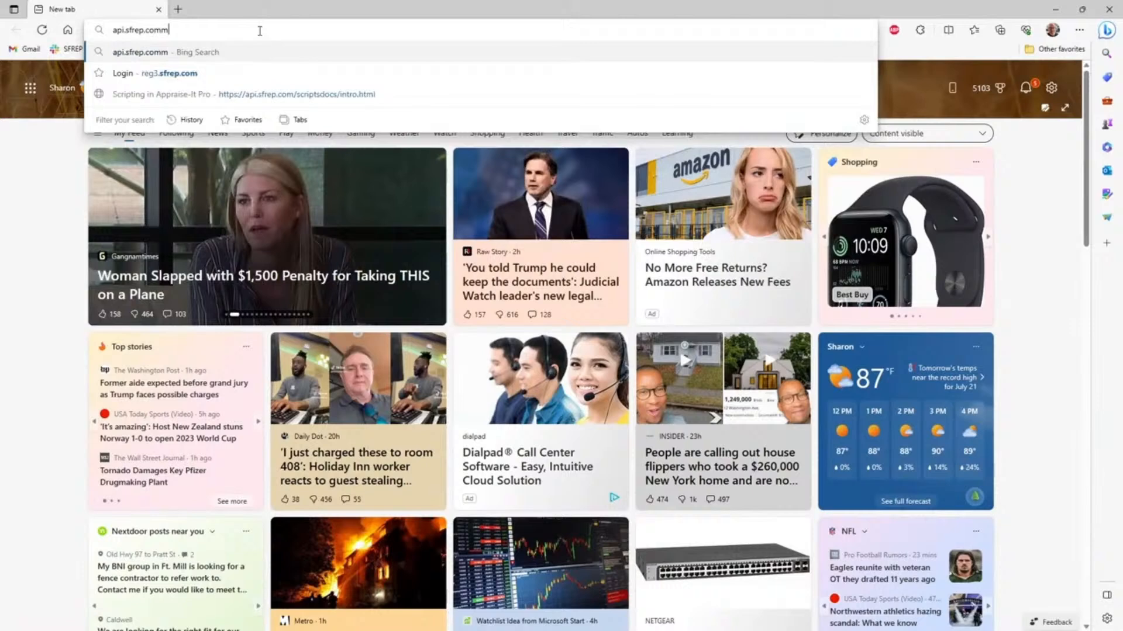
pyautogui.press('BackSpace')
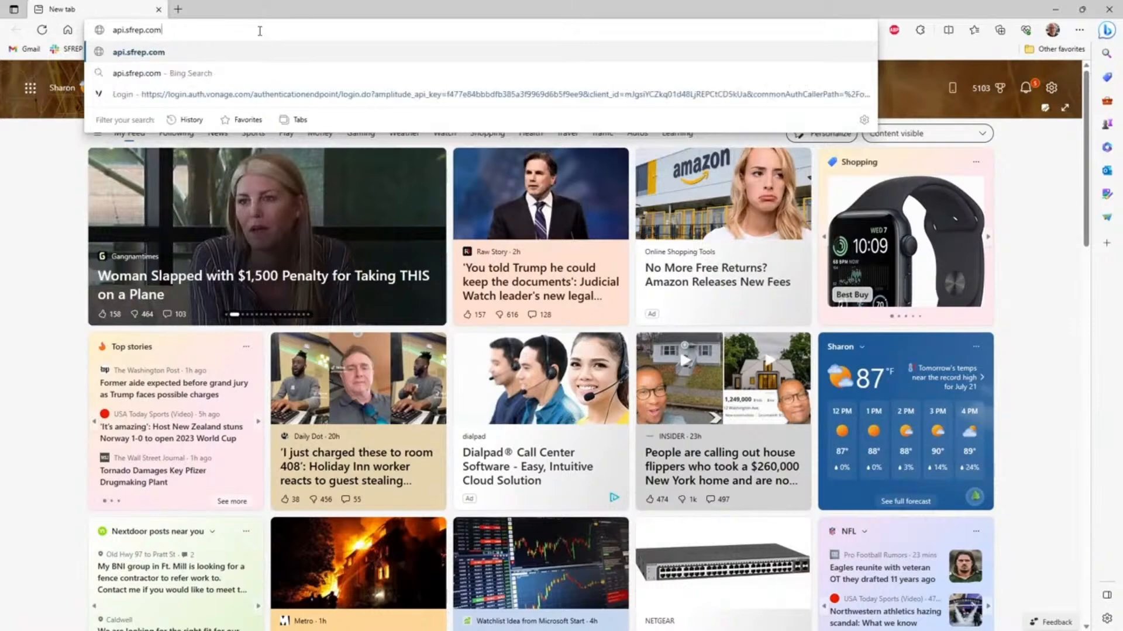
pyautogui.press('Return')
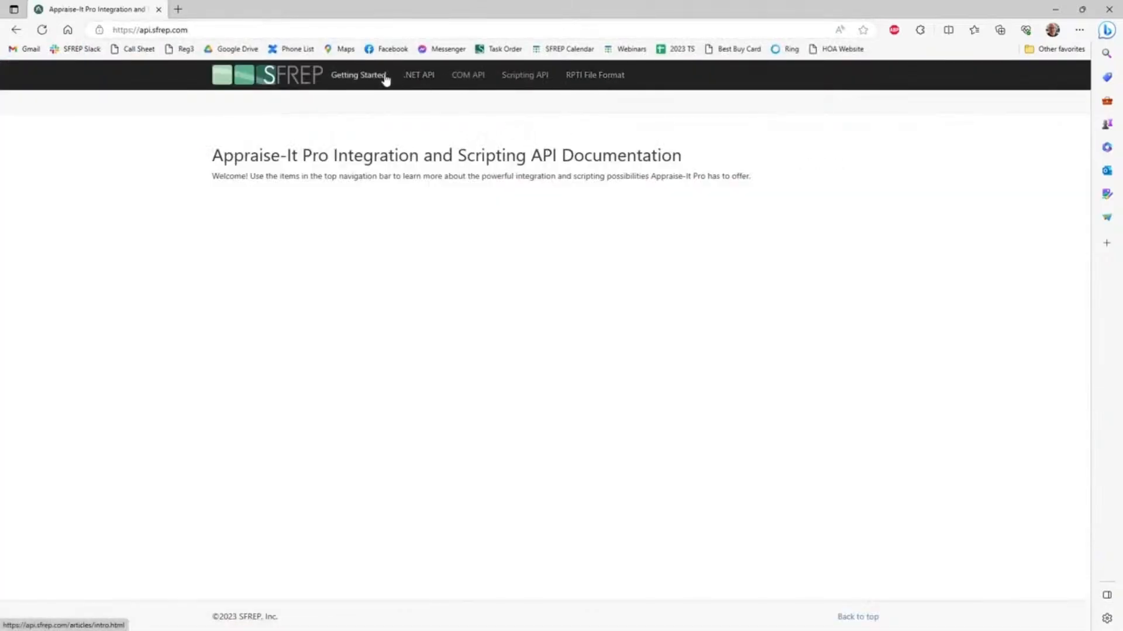
# - View the Scripting API introduction, close the browser and activate the blank field above File # in the report
pyautogui.click(525, 79)
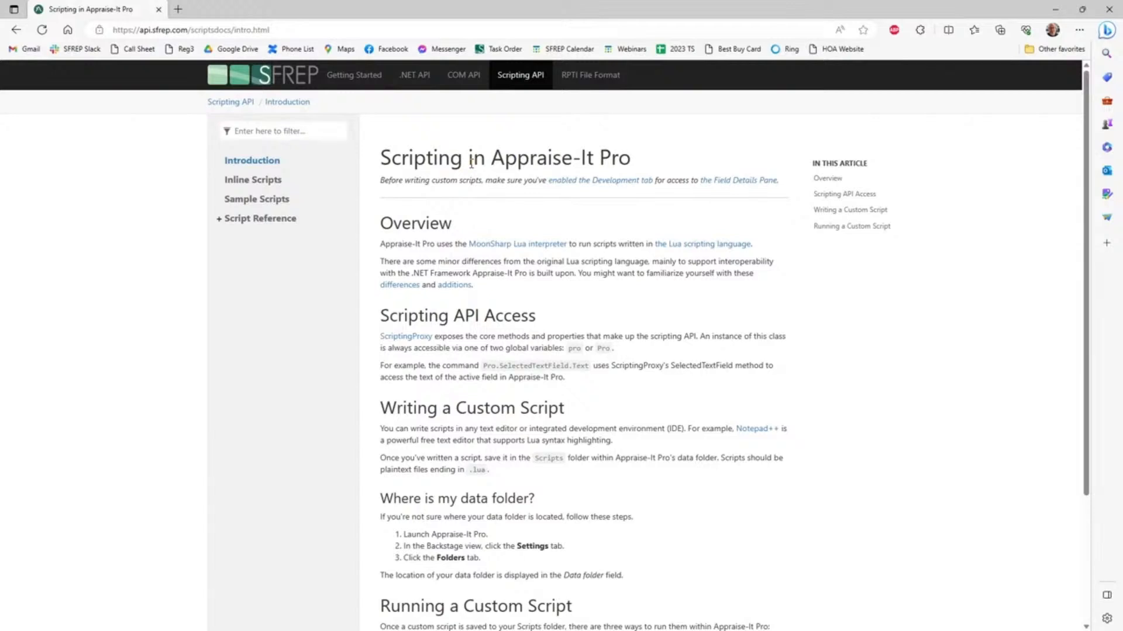
pyautogui.click(1108, 10)
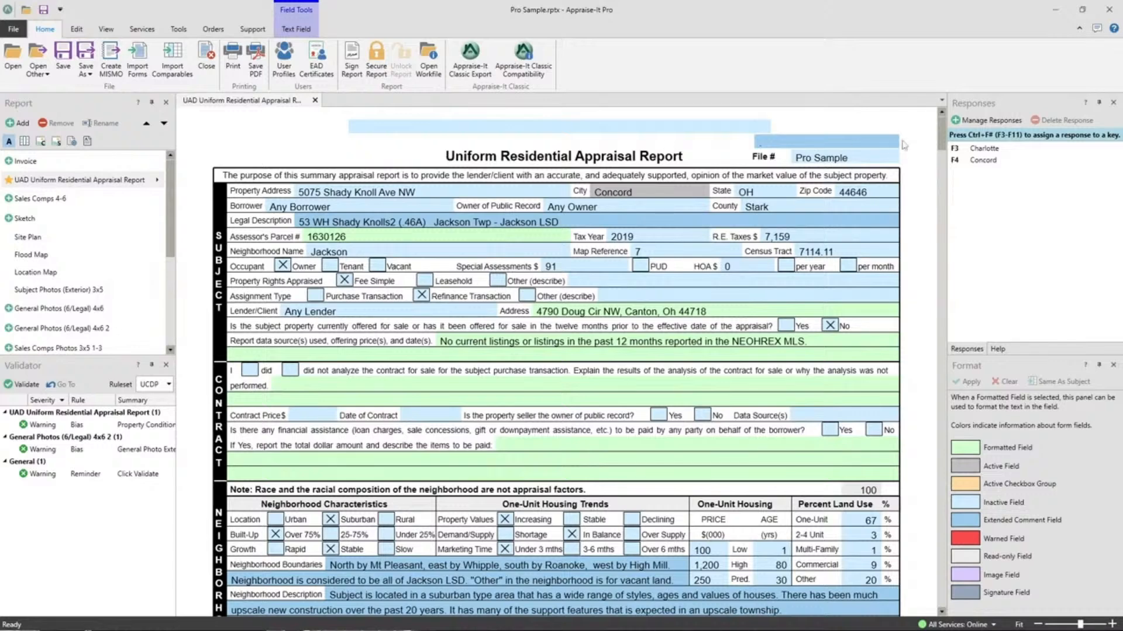
pyautogui.click(775, 143)
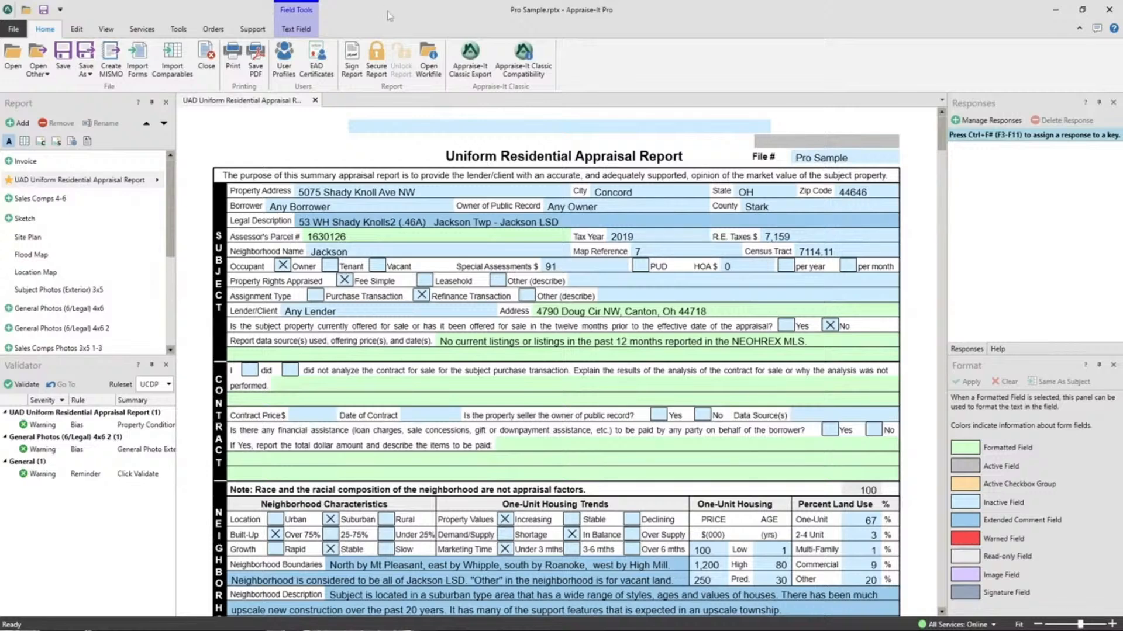
# - View SFREP's online Support Request form and support options, and close the page
pyautogui.click(252, 29)
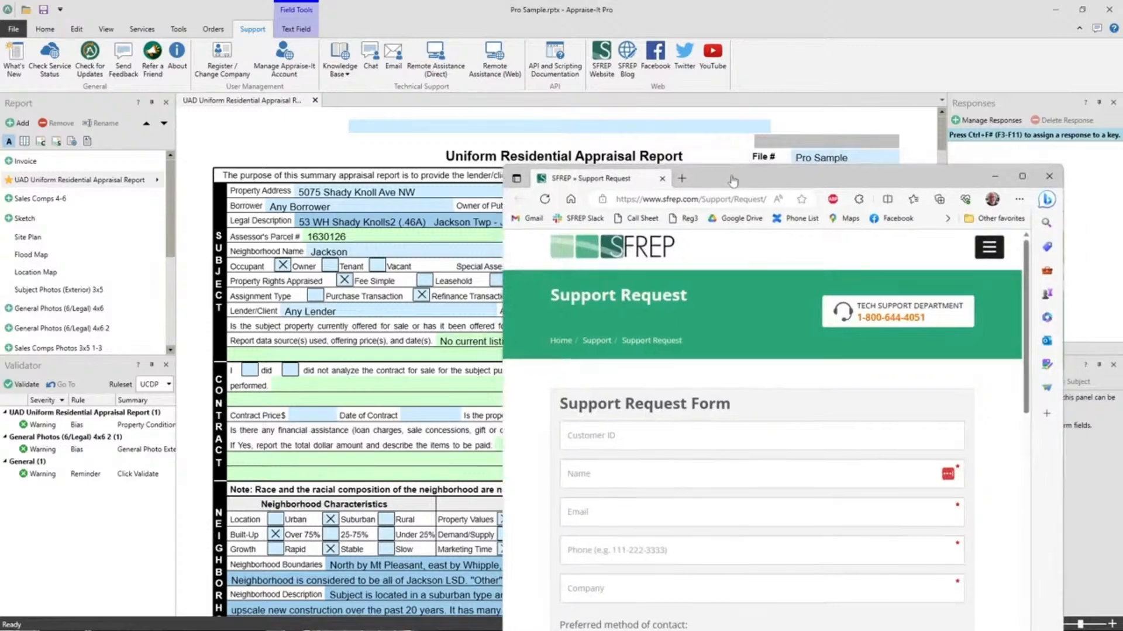
pyautogui.scroll(-2, 306, 328)
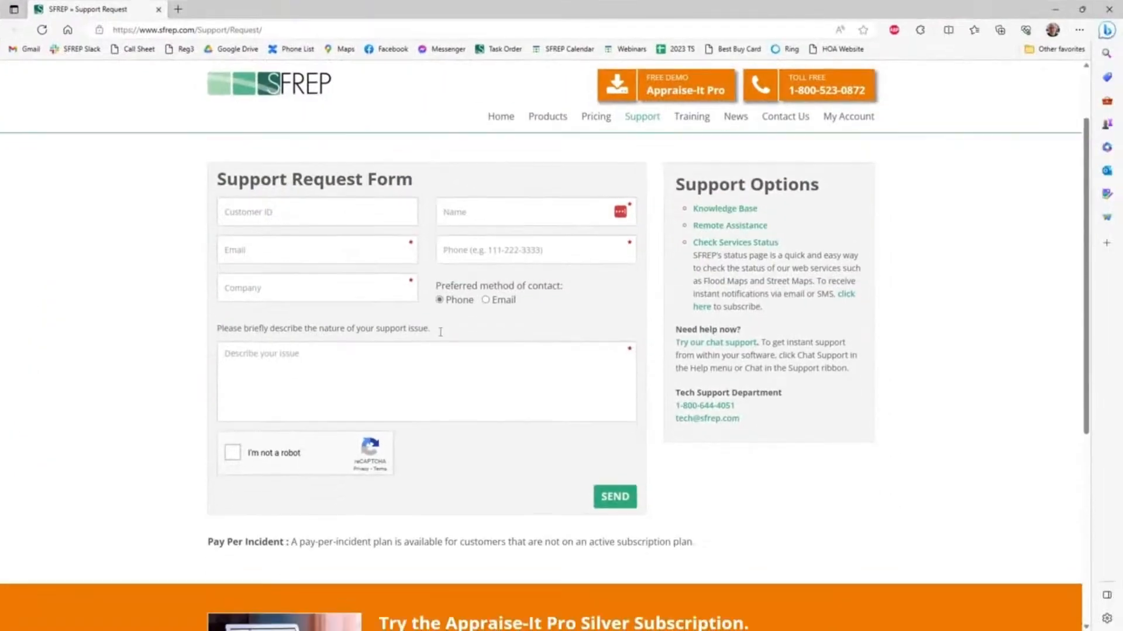
pyautogui.click(159, 10)
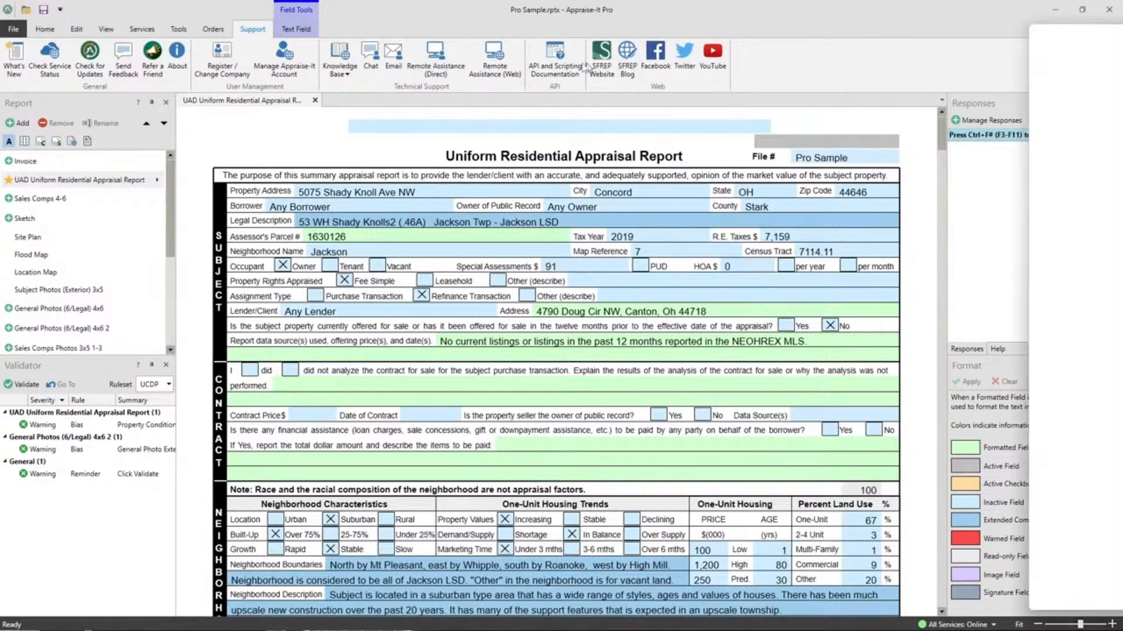
# - Maximize the browser window with the SFREP website and open its Training Calendar
pyautogui.moveTo(1122, 41); pyautogui.dragTo(731, 60)
pyautogui.doubleClick(730, 61)
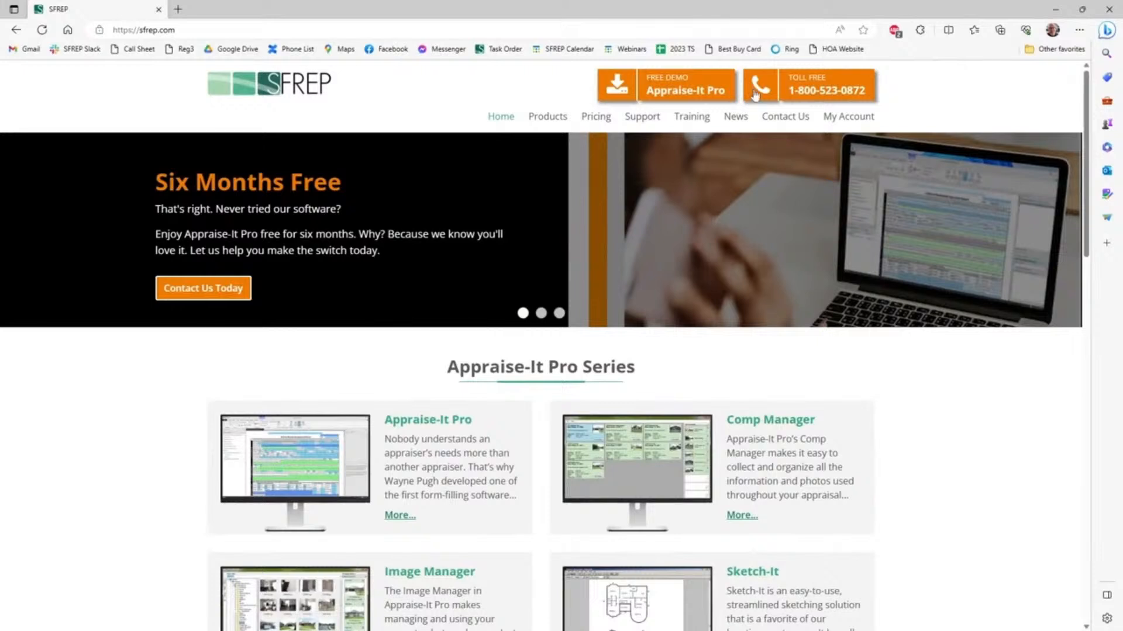
pyautogui.moveTo(686, 119)
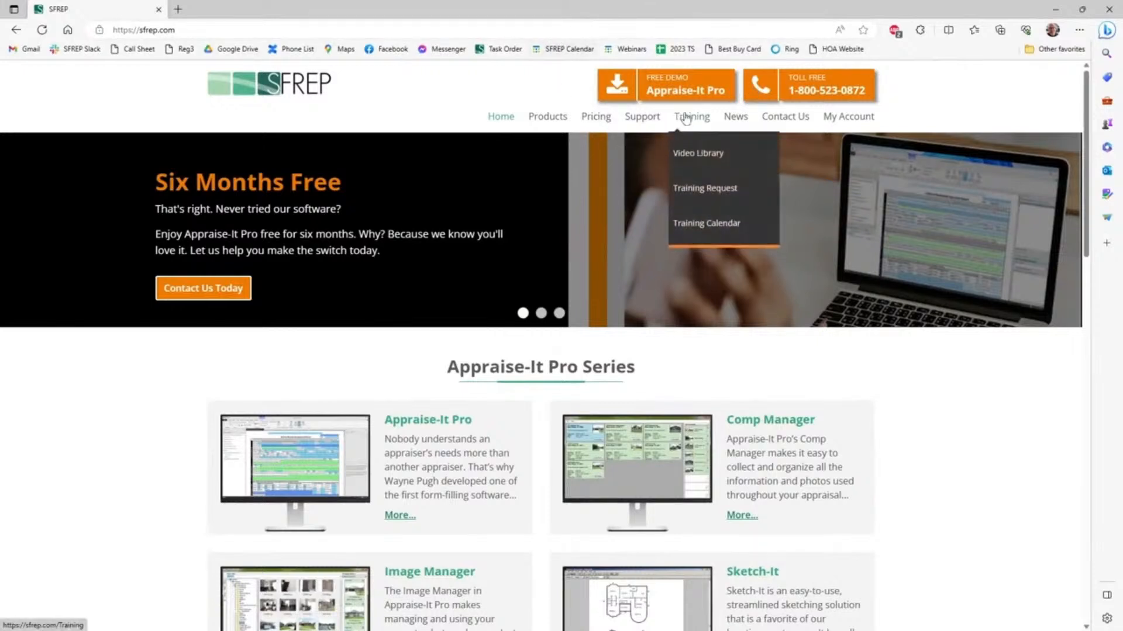
pyautogui.moveTo(721, 122)
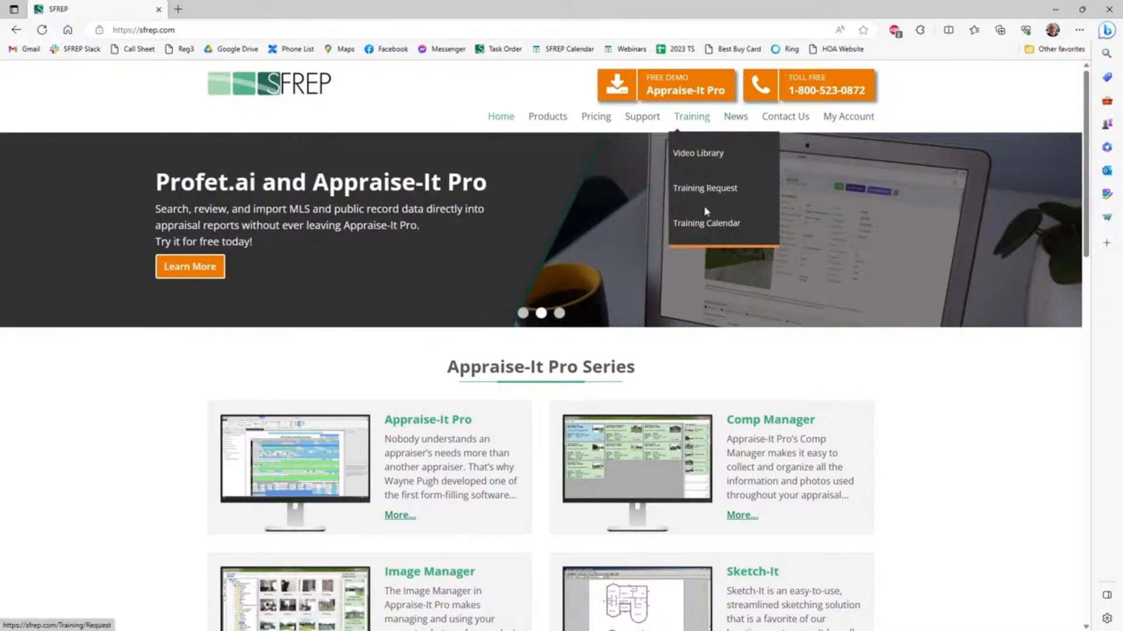
pyautogui.click(705, 224)
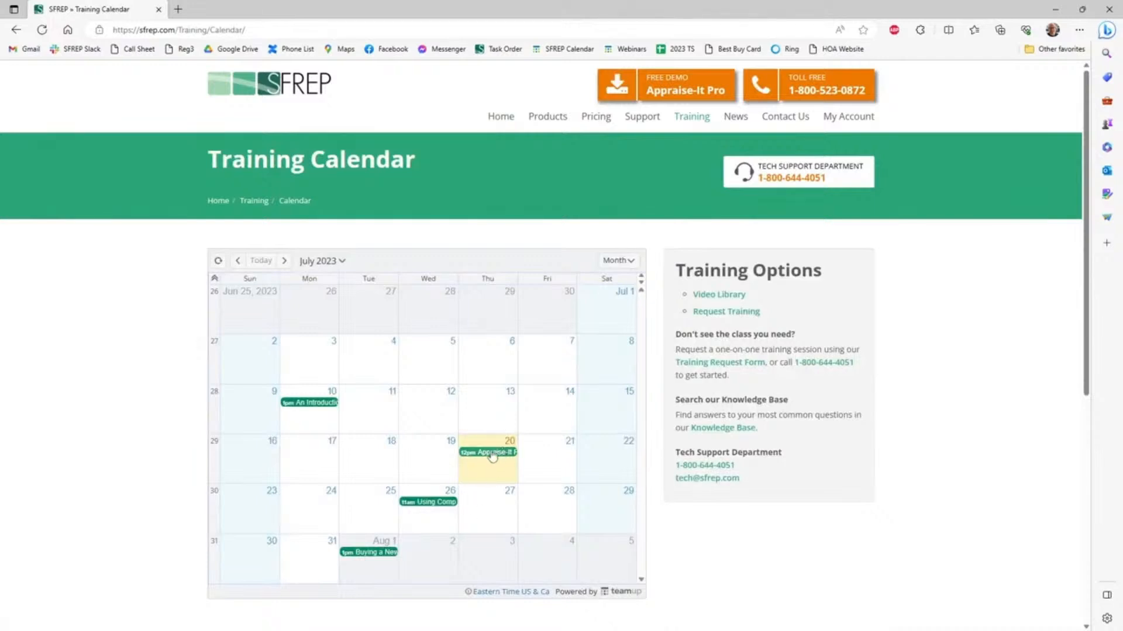
# - Examine the details of the webinars scheduled for July 20, July 26 and August 1 in the training calendar
pyautogui.moveTo(490, 457)
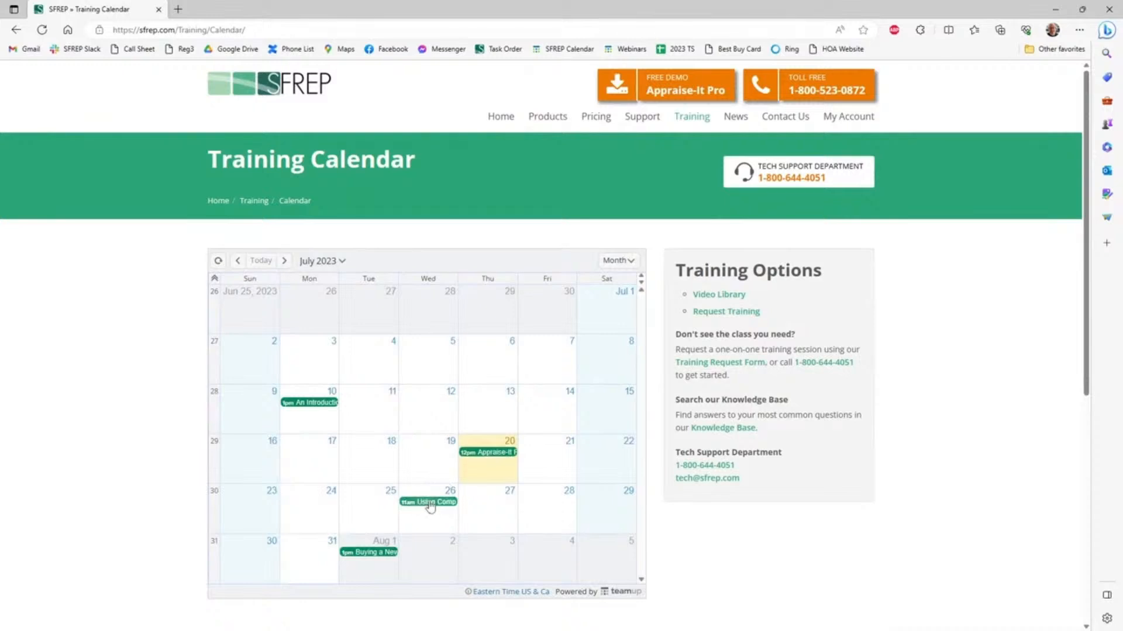
pyautogui.moveTo(431, 507)
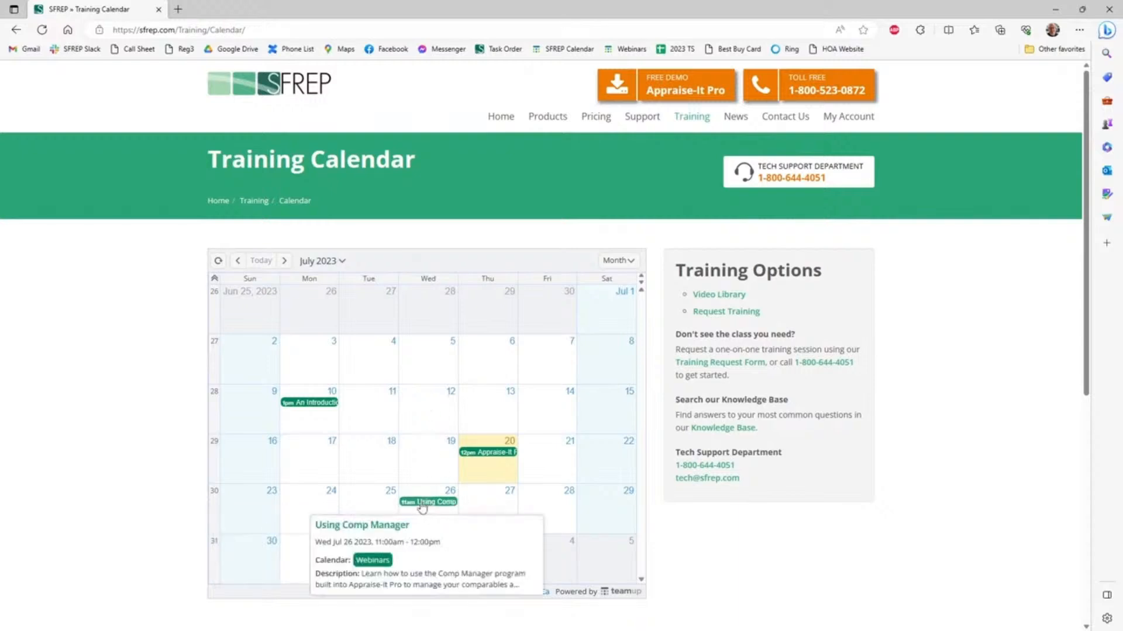
pyautogui.moveTo(374, 560)
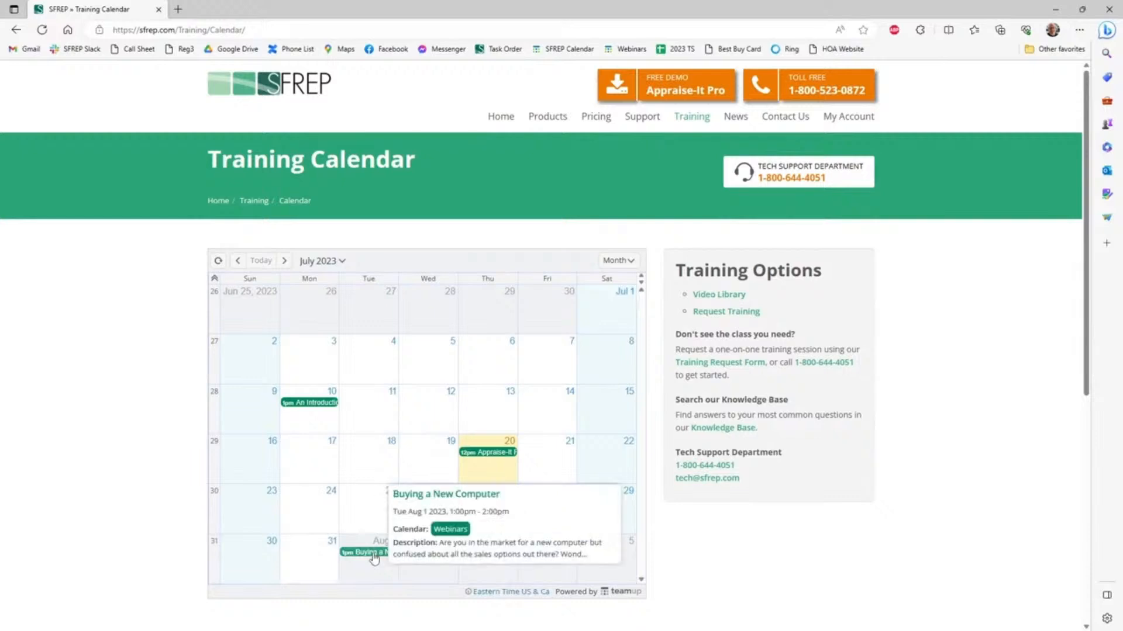